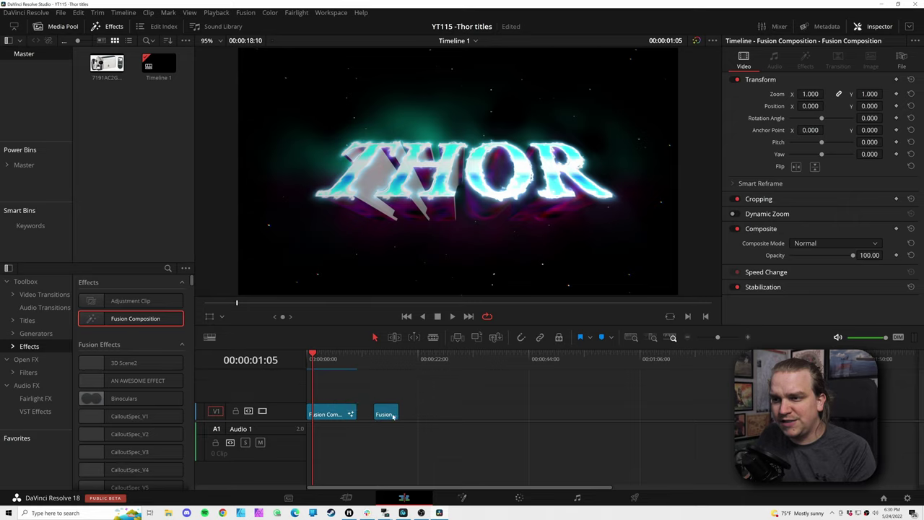
# Step: Move the playhead onto the second Fusion composition clip in the timeline and switch to the Fusion page
pyautogui.click(391, 361)
pyautogui.click(396, 361)
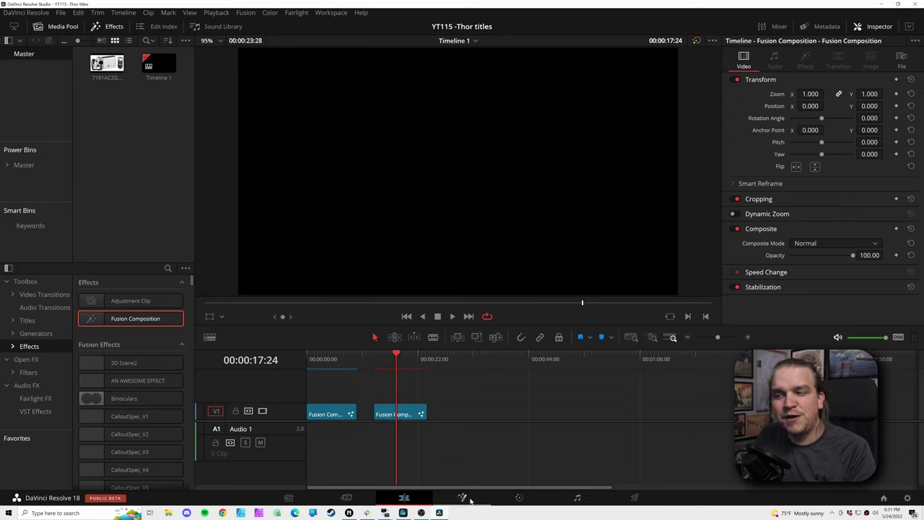
pyautogui.click(471, 500)
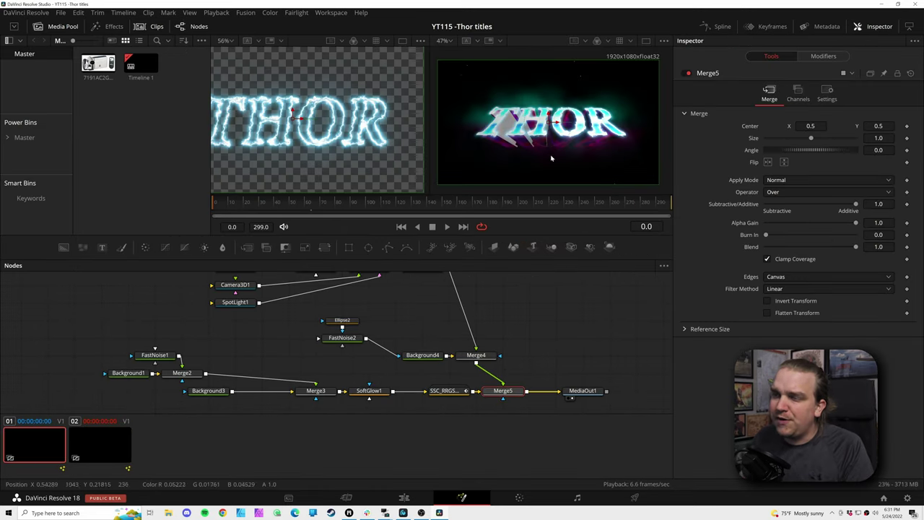
# Step: Examine the finished THOR title composition in a single enlarged viewer, checking its lettering and star background at frames 75 and 210
pyautogui.moveTo(558, 170)
pyautogui.mouseDown()
pyautogui.moveTo(587, 171)
pyautogui.moveTo(574, 173)
pyautogui.mouseUp()
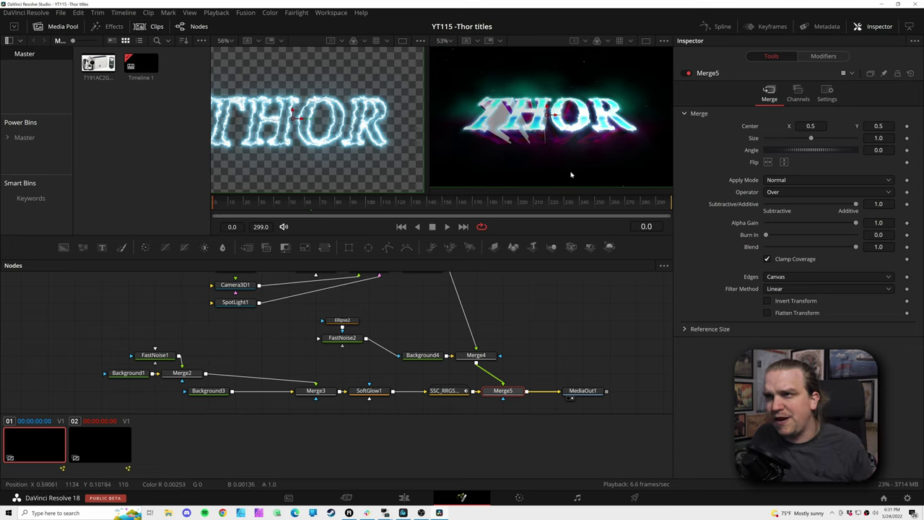
pyautogui.moveTo(472, 91); pyautogui.dragTo(477, 87)
pyautogui.moveTo(462, 157); pyautogui.dragTo(526, 181)
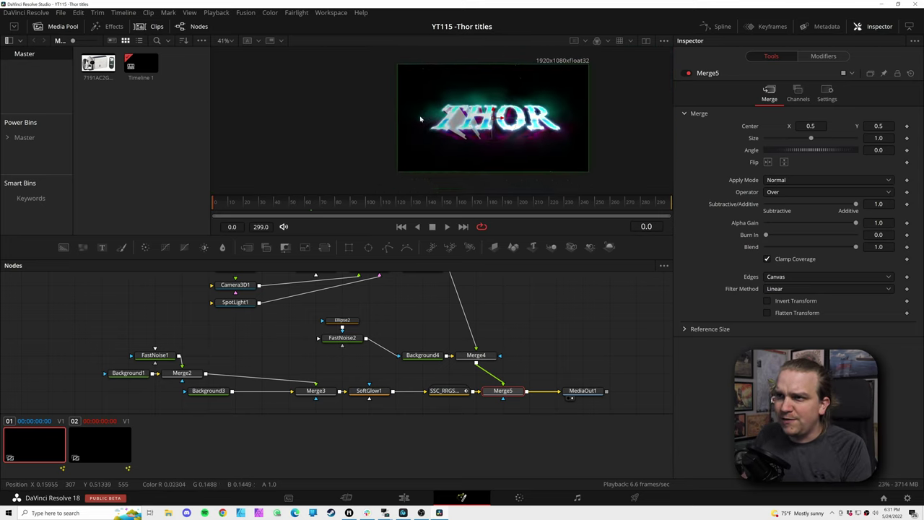
pyautogui.scroll(3, 449, 94)
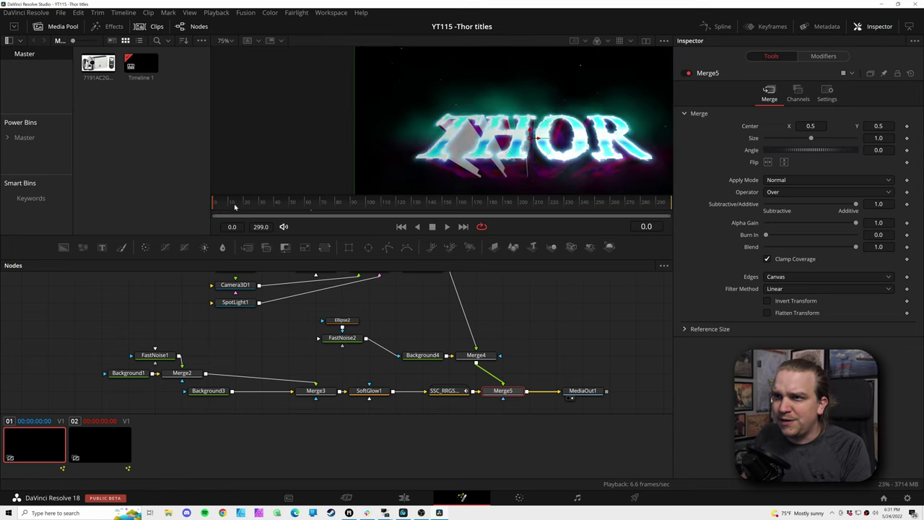
pyautogui.moveTo(252, 204); pyautogui.dragTo(314, 212)
pyautogui.scroll(4, 418, 155)
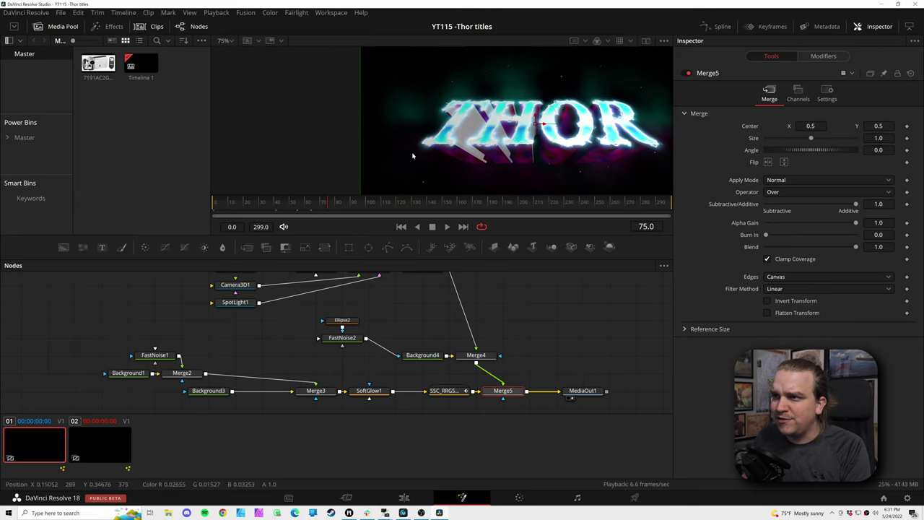
pyautogui.scroll(3, 435, 159)
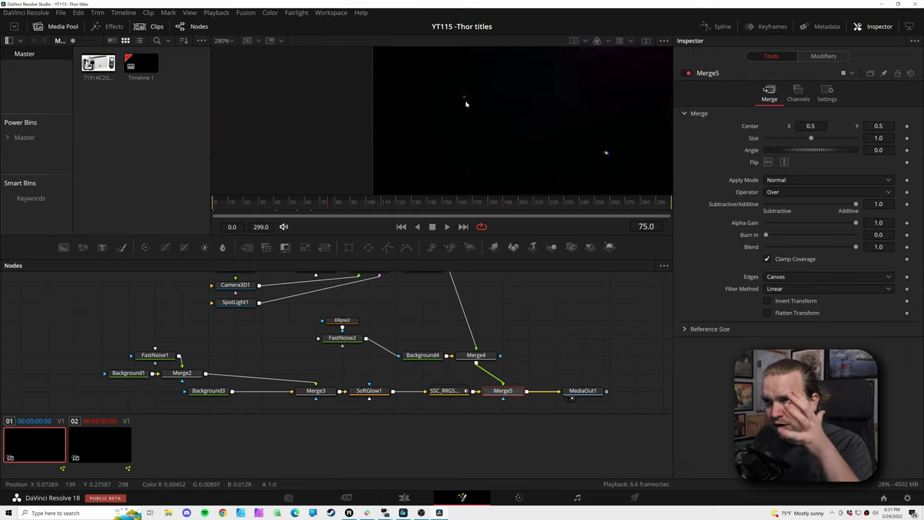
pyautogui.scroll(-8, 535, 105)
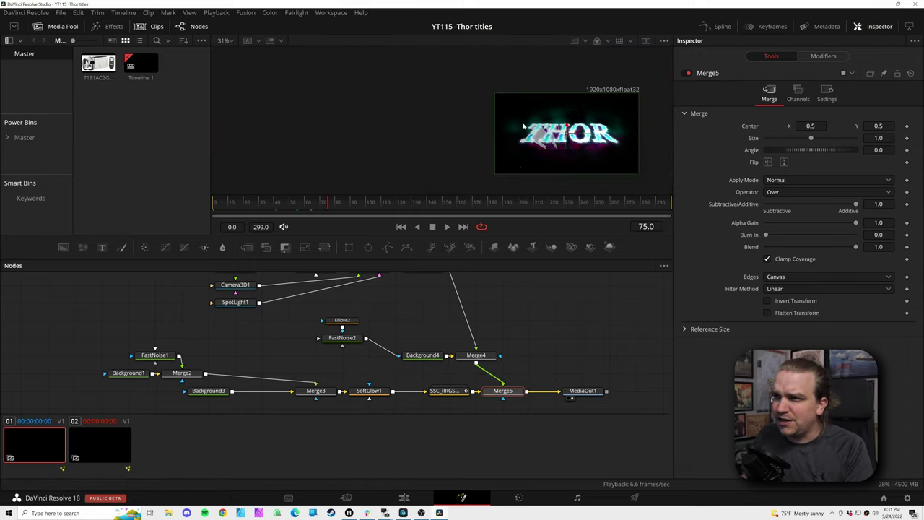
pyautogui.scroll(3, 610, 96)
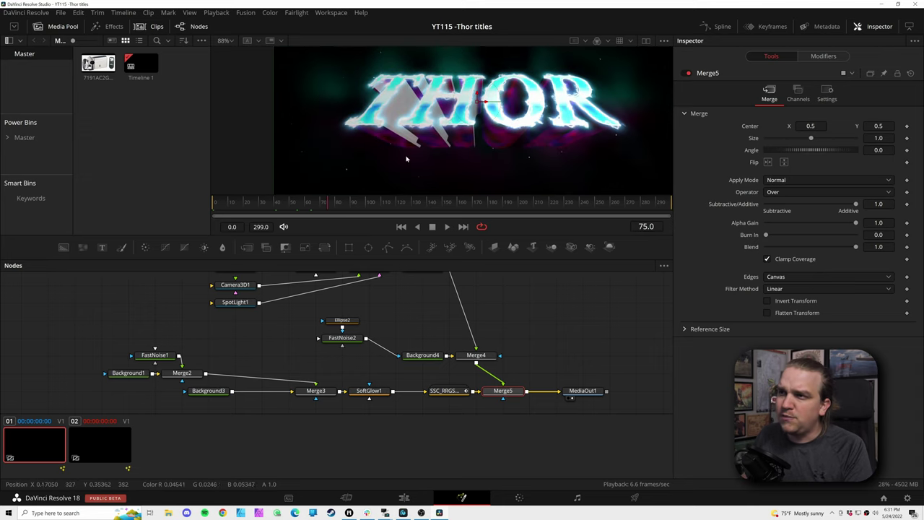
pyautogui.scroll(1, 576, 154)
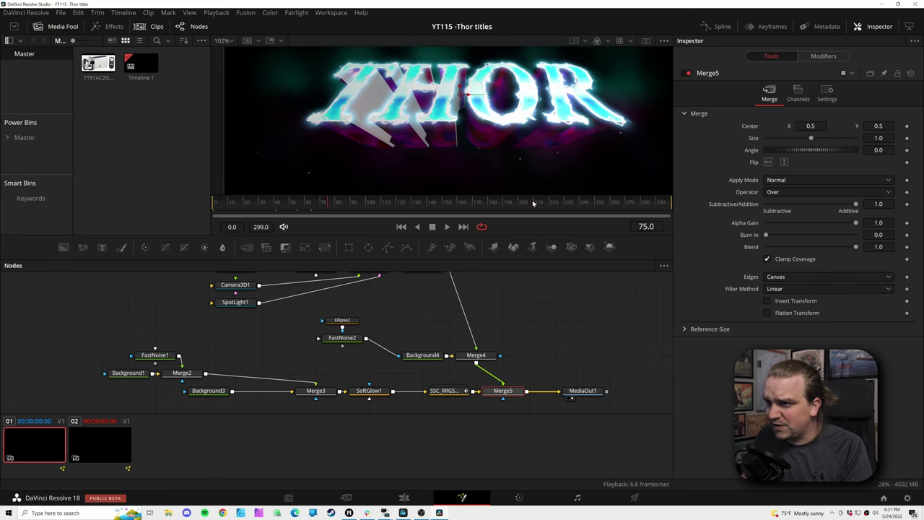
pyautogui.scroll(-2, 490, 159)
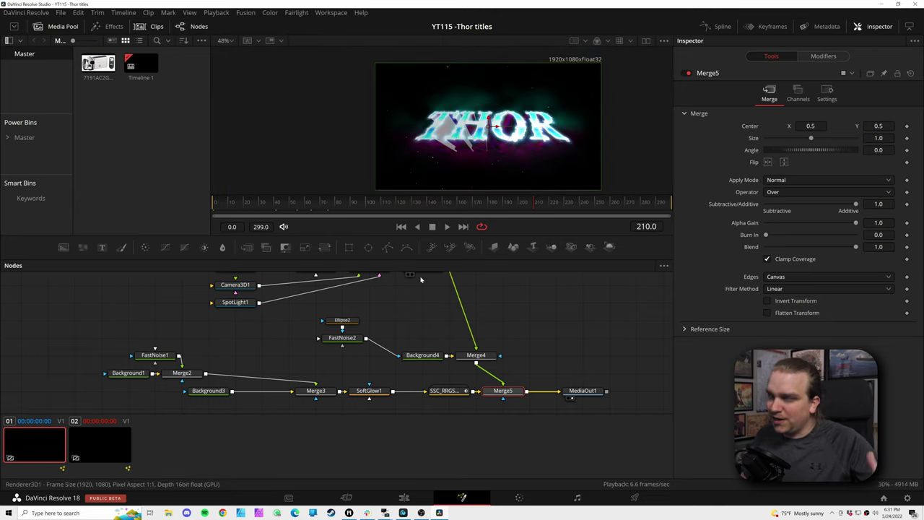
# Step: Add a FastNoise node to the second clip's composition and display it with the dual viewers enabled
pyautogui.click(115, 440)
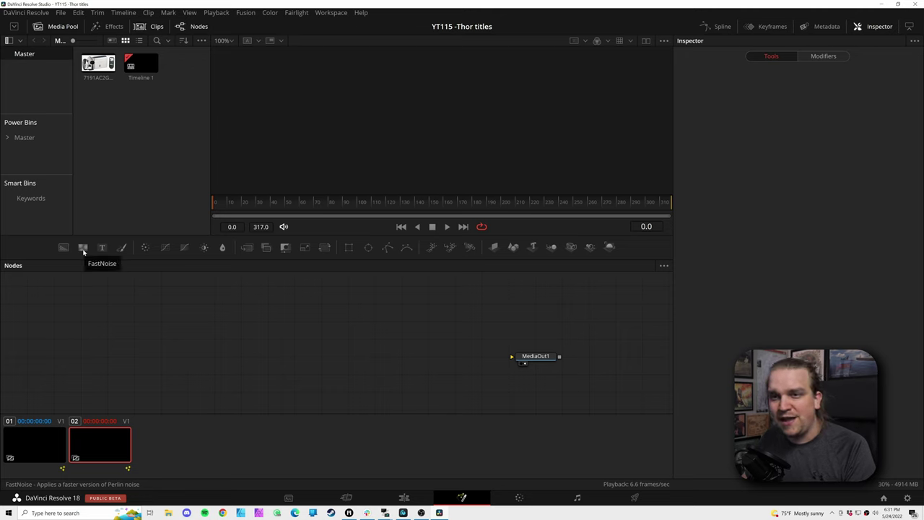
pyautogui.click(83, 248)
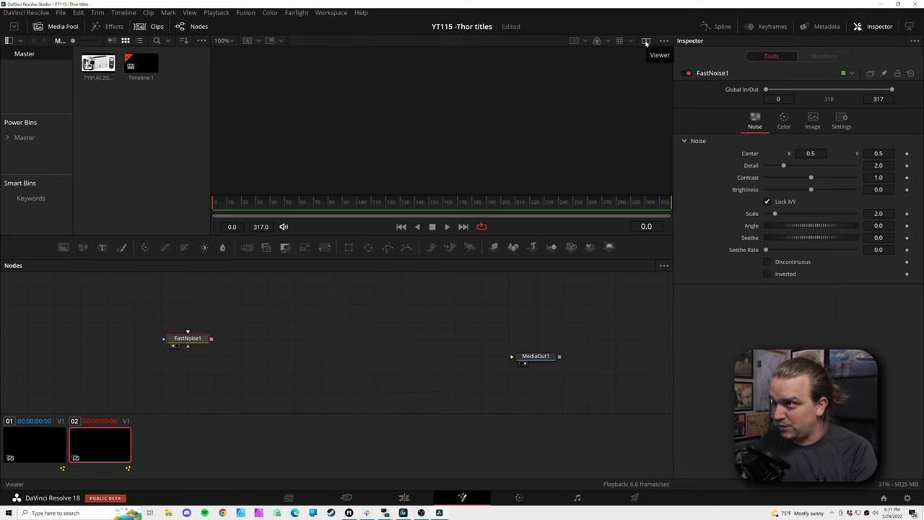
pyautogui.click(646, 43)
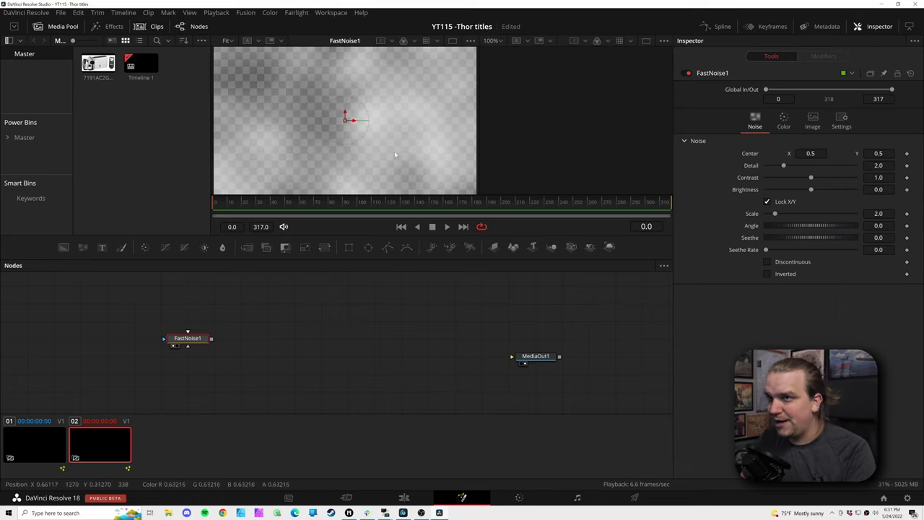
pyautogui.scroll(-3, 395, 152)
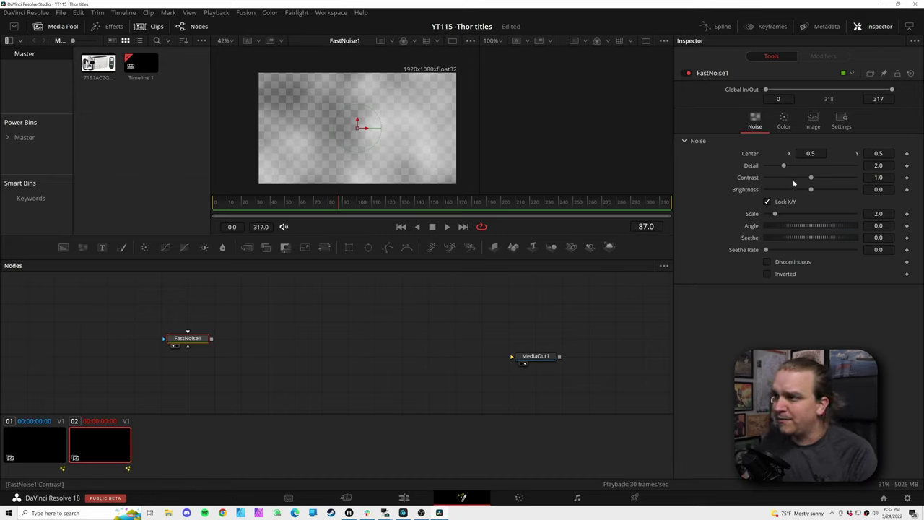
# Step: Raise FastNoise1's contrast to 5.0 and its scale to 50
pyautogui.moveTo(811, 178); pyautogui.dragTo(855, 178)
pyautogui.moveTo(775, 213); pyautogui.dragTo(857, 214)
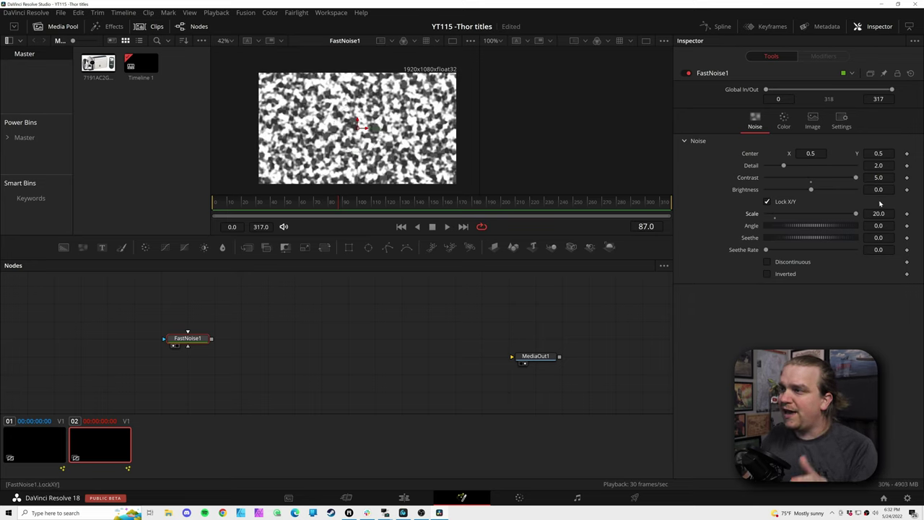
pyautogui.moveTo(855, 178)
pyautogui.mouseDown()
pyautogui.moveTo(810, 181)
pyautogui.moveTo(856, 178)
pyautogui.mouseUp()
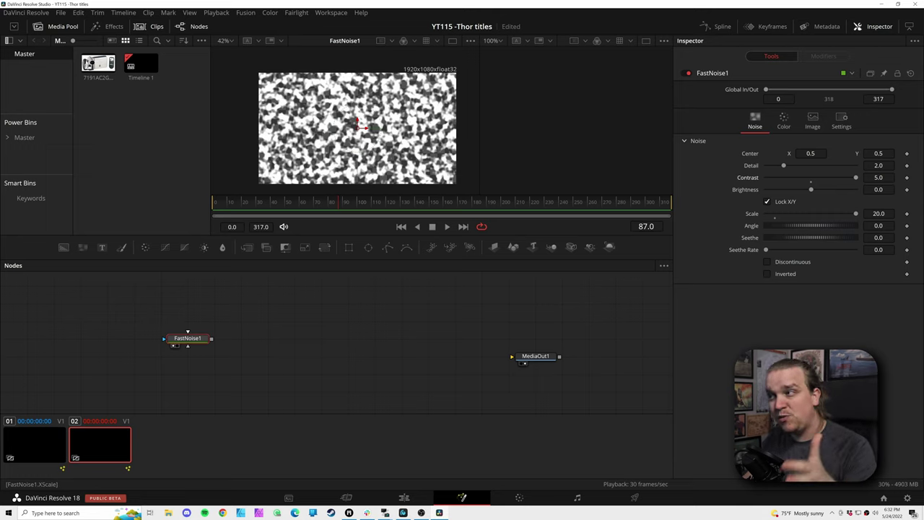
pyautogui.doubleClick(879, 214)
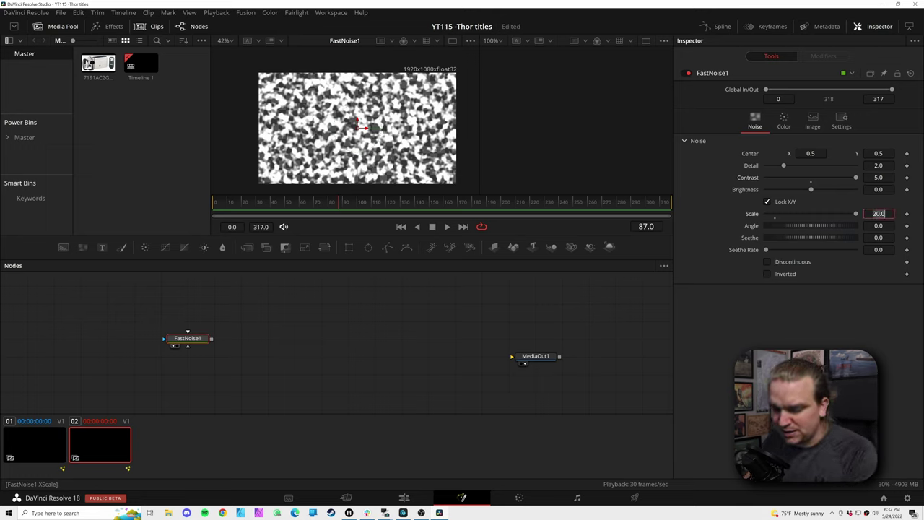
pyautogui.write('40')
pyautogui.press('Return')
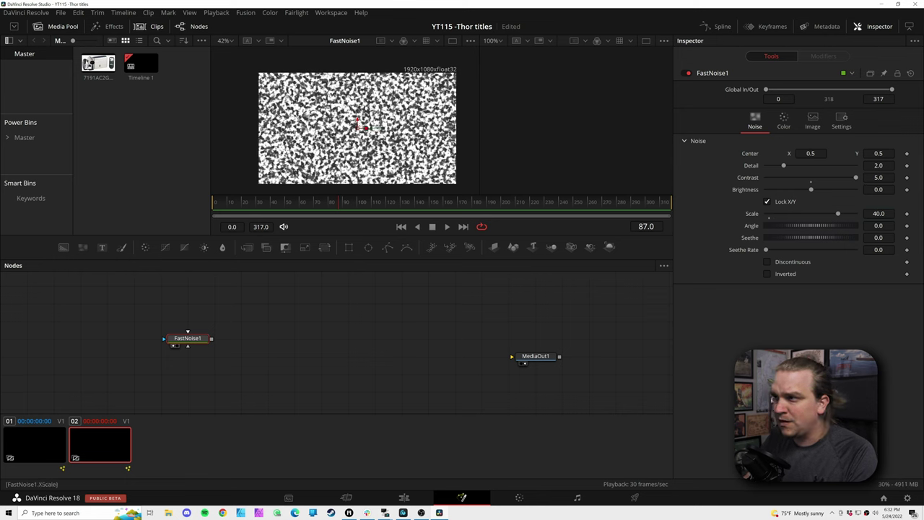
pyautogui.write('50')
pyautogui.press('Return')
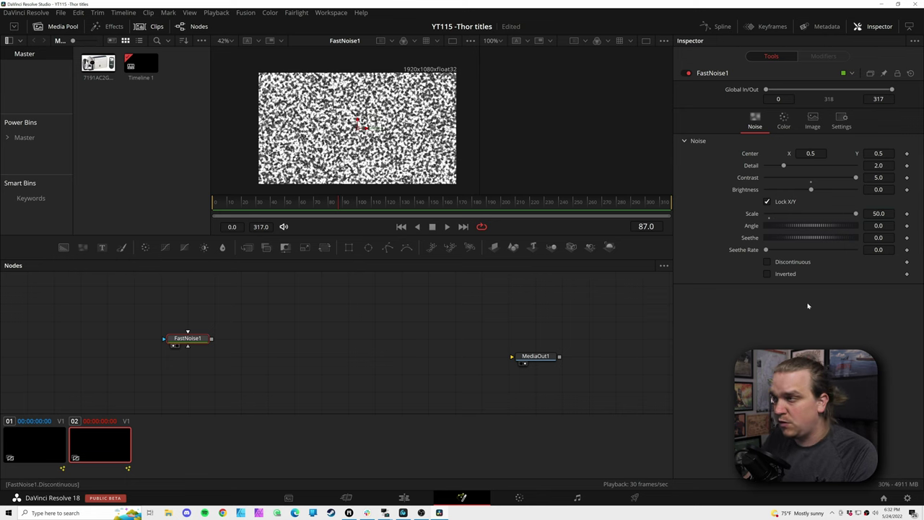
# Step: Set FastNoise1's detail to about 3.69 and its contrast to 12
pyautogui.moveTo(783, 165); pyautogui.dragTo(782, 175)
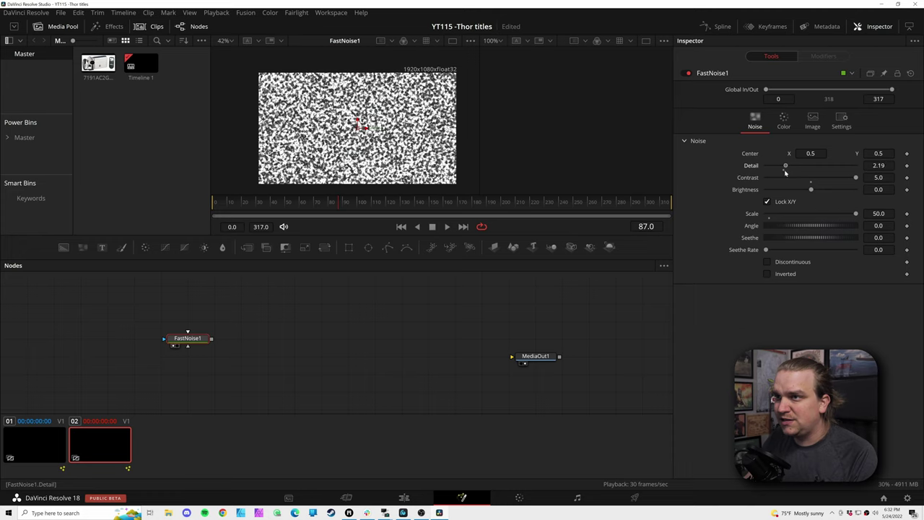
pyautogui.moveTo(800, 174); pyautogui.dragTo(799, 176)
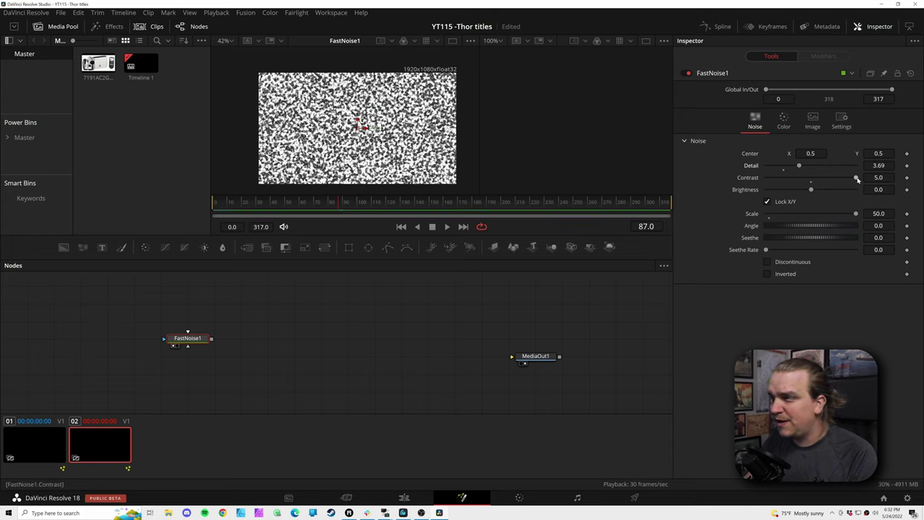
pyautogui.doubleClick(879, 177)
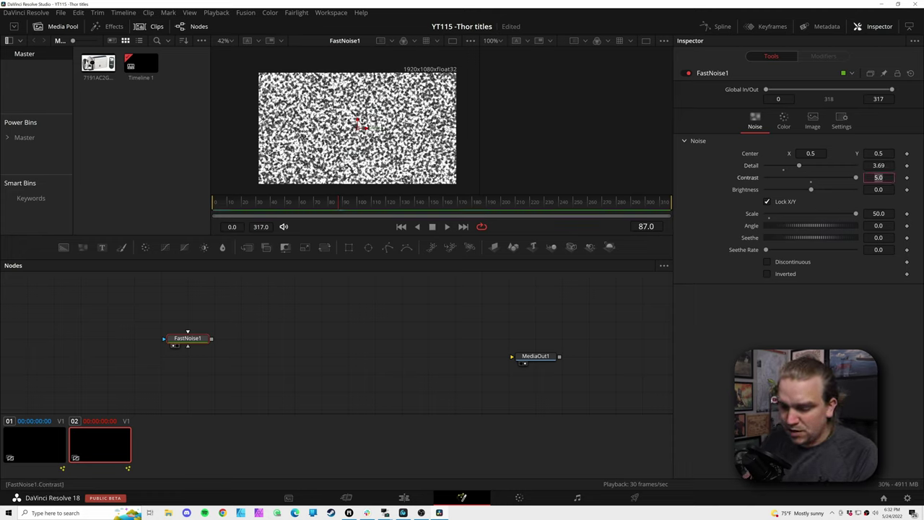
pyautogui.write('12')
pyautogui.press('Return')
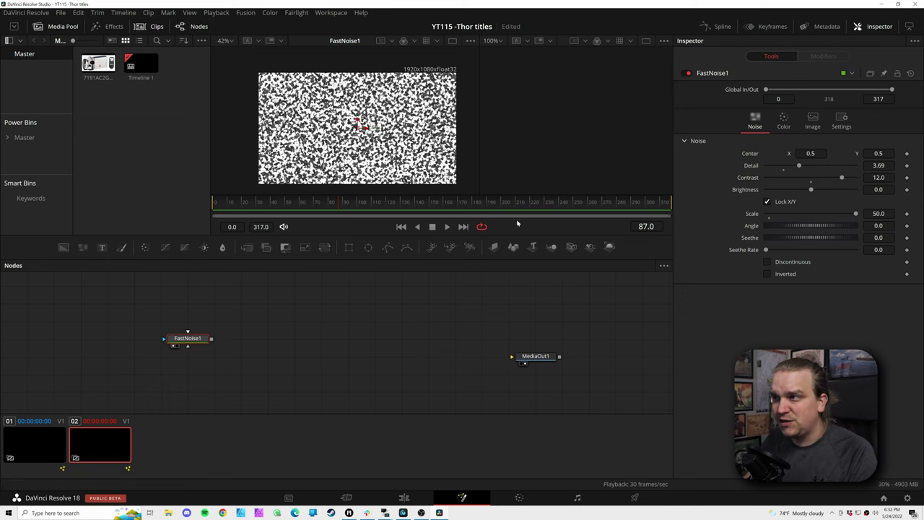
# Step: Lower FastNoise1's brightness, trying -5 first and settling on -8.0, and inspect the noise up close
pyautogui.moveTo(810, 190); pyautogui.dragTo(791, 189)
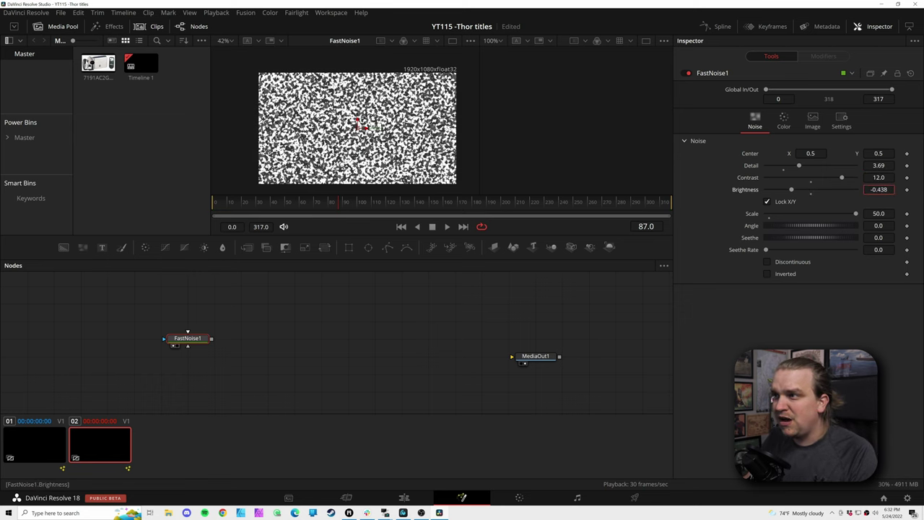
pyautogui.doubleClick(879, 189)
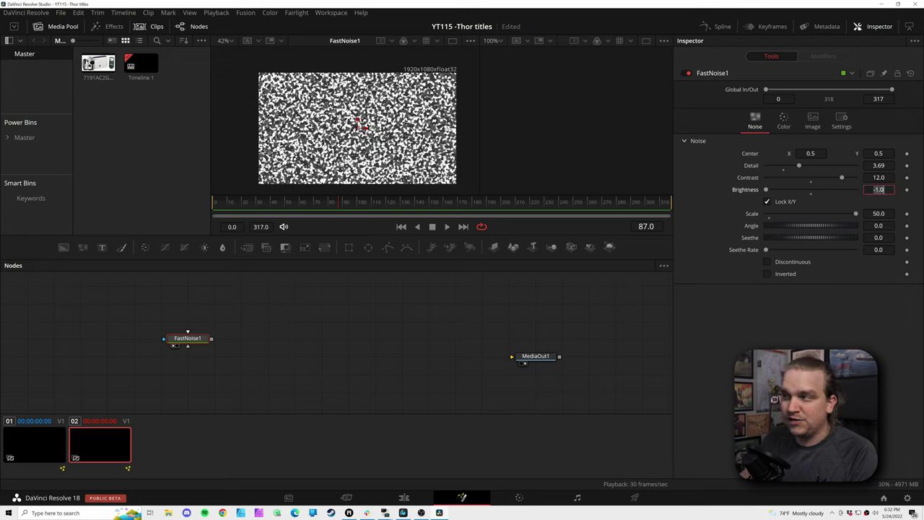
pyautogui.write('-5')
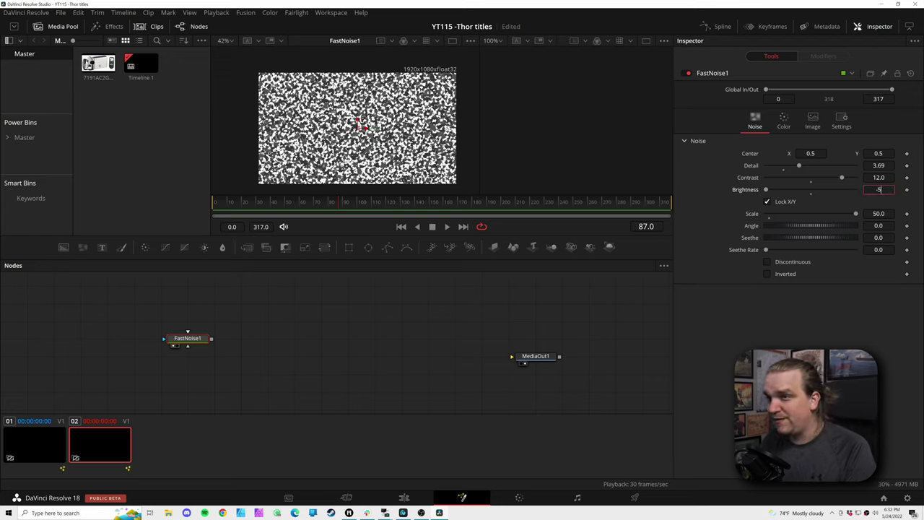
pyautogui.press('Tab')
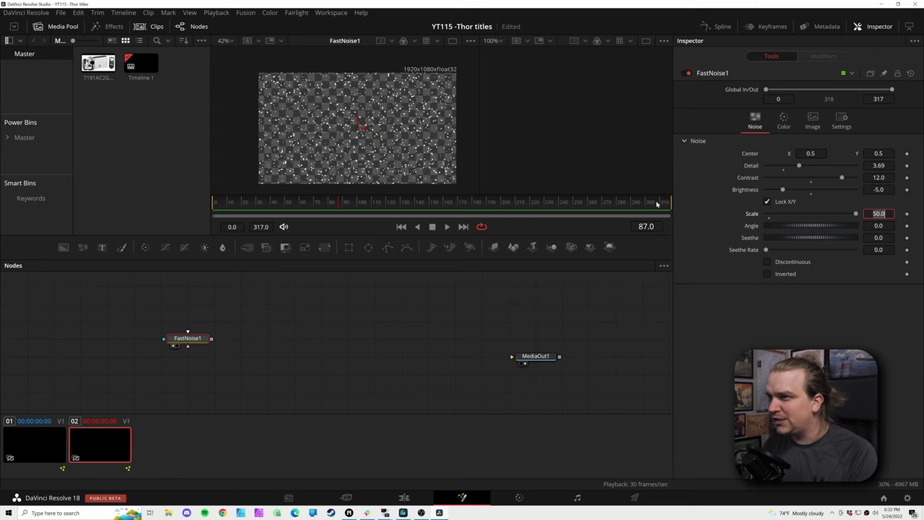
pyautogui.moveTo(783, 189); pyautogui.dragTo(772, 192)
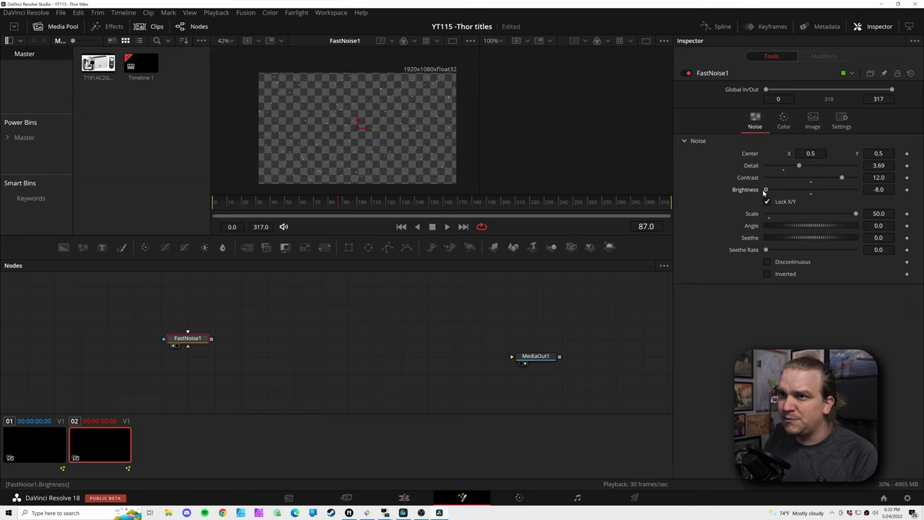
pyautogui.scroll(4, 357, 159)
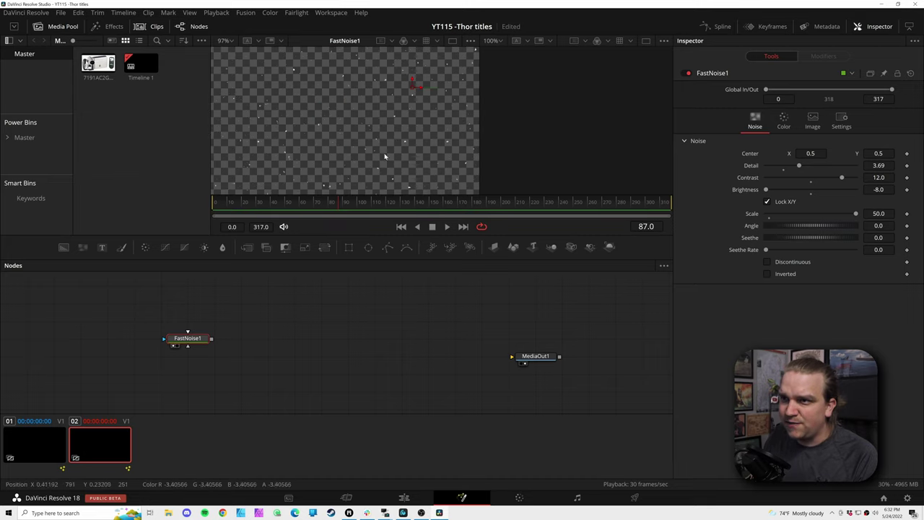
pyautogui.scroll(-4, 344, 149)
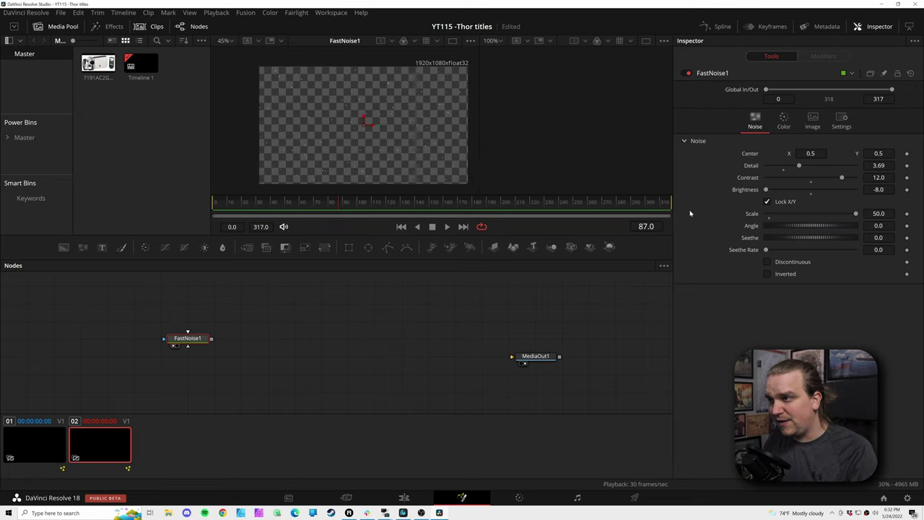
# Step: Set FastNoise1's seethe rate to about 0.059 and scrub through the frames to preview the noise animation
pyautogui.moveTo(770, 250); pyautogui.dragTo(775, 250)
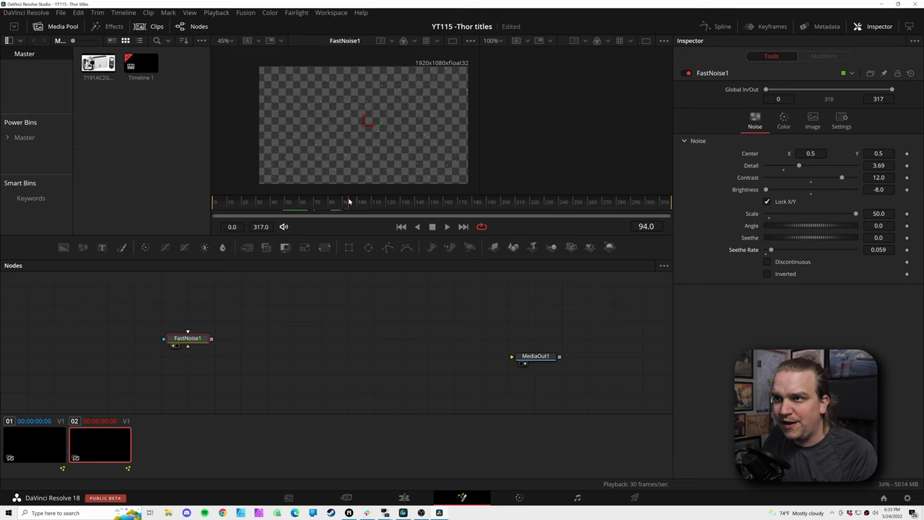
pyautogui.moveTo(352, 201); pyautogui.dragTo(400, 214)
pyautogui.rightClick(352, 223)
pyautogui.click(365, 231)
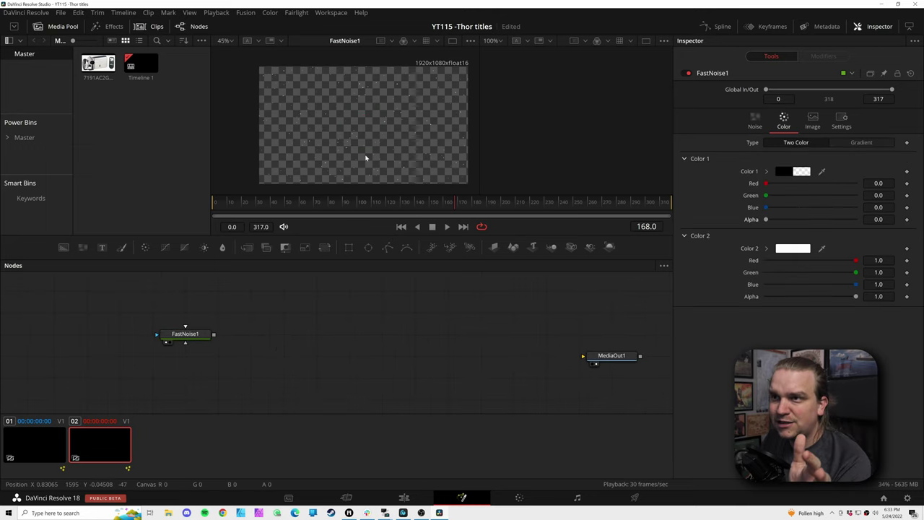
# Step: Make FastNoise1's background opaque black by raising the alpha of Color 1 to 1.0, and select the node
pyautogui.click(754, 122)
pyautogui.click(784, 123)
pyautogui.moveTo(765, 220); pyautogui.dragTo(860, 230)
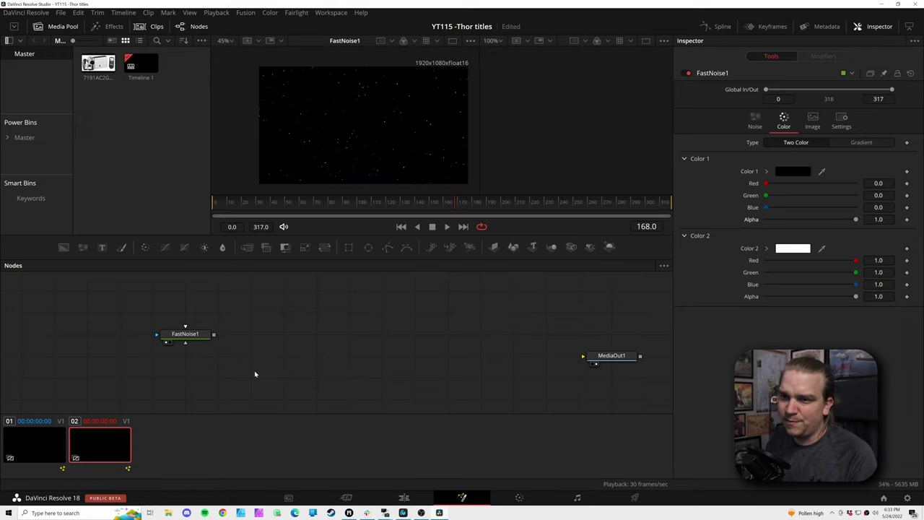
pyautogui.click(173, 337)
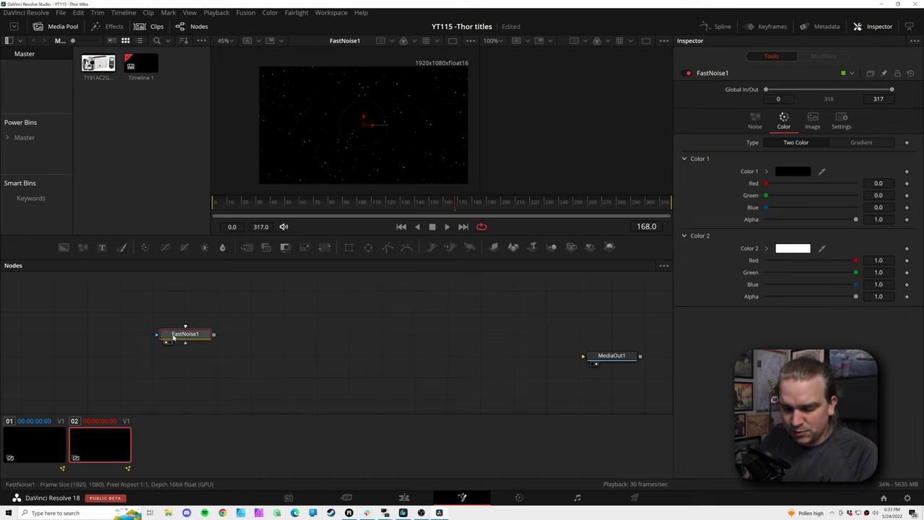
# Step: Add a Soft Glow node after FastNoise1 and show its output in the first viewer
pyautogui.hotkey('shift', 'space')
pyautogui.write('soft')
pyautogui.press('Return')
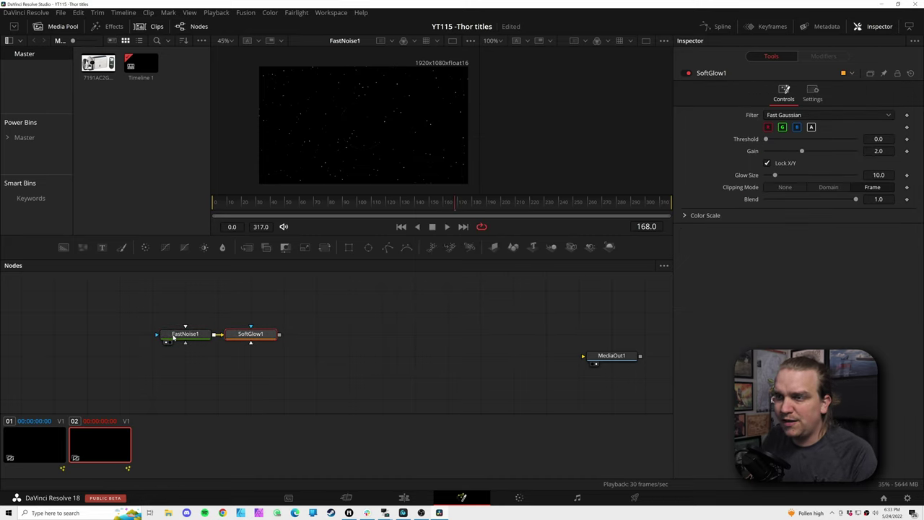
pyautogui.press('1')
# Step: Set SoftGlow1's gain to about 2.7 and its glow size to 1.1, checking the stars up close
pyautogui.moveTo(801, 150); pyautogui.dragTo(811, 151)
pyautogui.moveTo(774, 175); pyautogui.dragTo(844, 156)
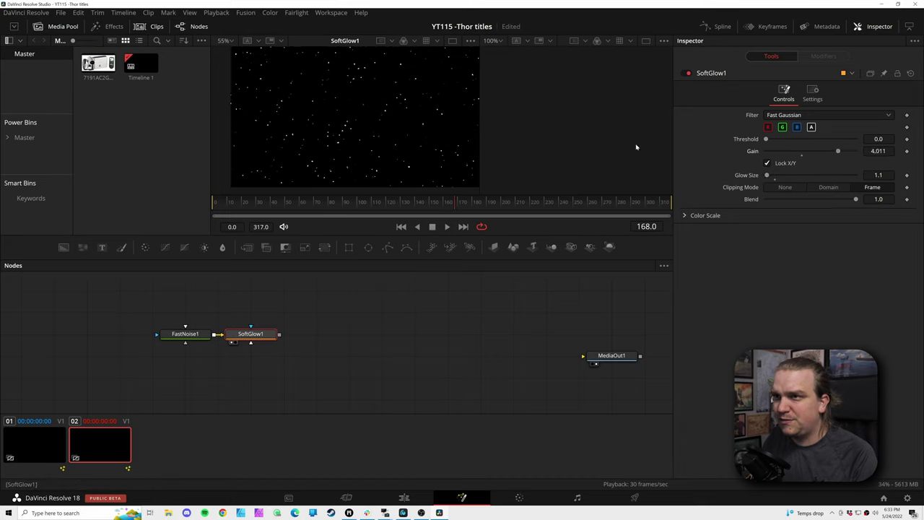
pyautogui.scroll(5, 398, 128)
pyautogui.scroll(-4, 476, 133)
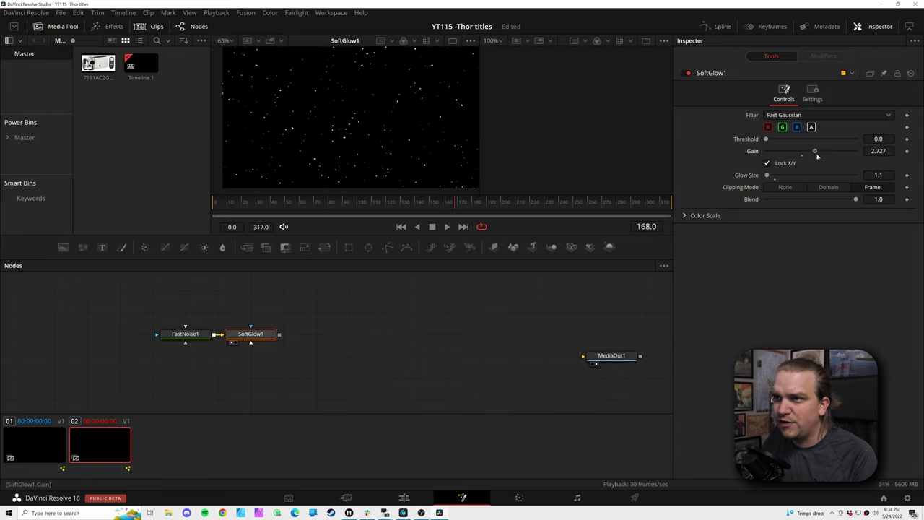
pyautogui.scroll(-2, 336, 161)
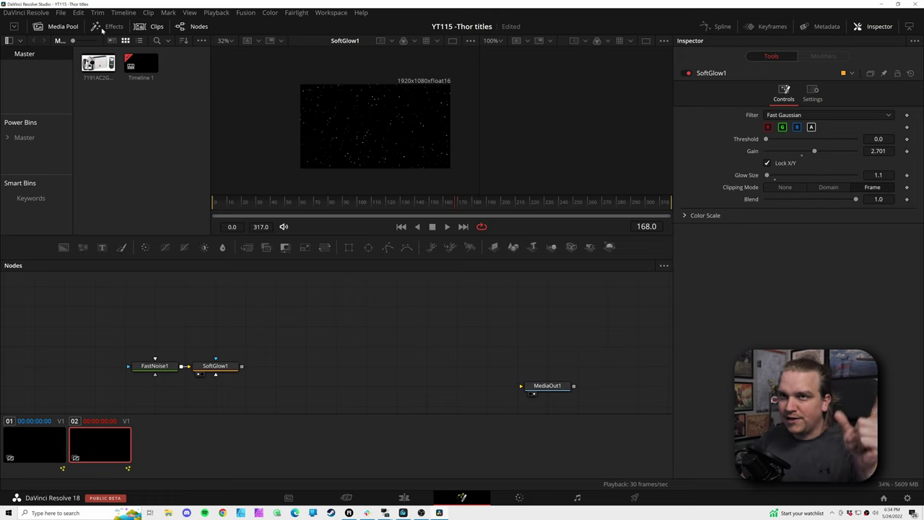
# Step: Add the SSC_RGB Split effect from the Stirling Supply Co edit effect templates to the node graph beyond SoftGlow1
pyautogui.click(106, 27)
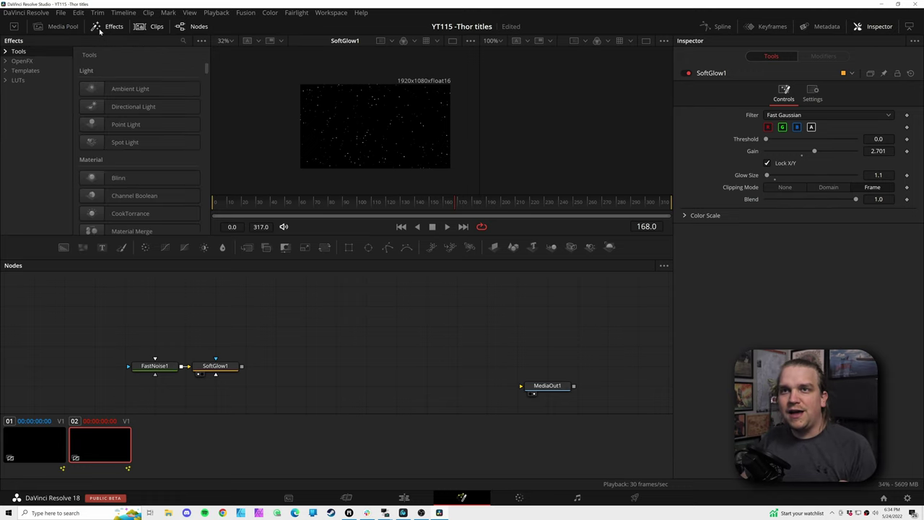
pyautogui.click(4, 71)
pyautogui.click(14, 80)
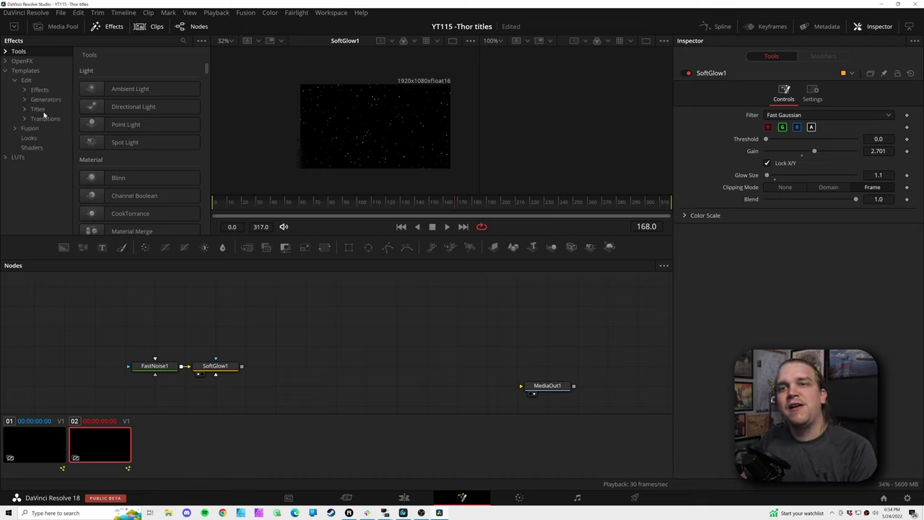
pyautogui.click(24, 90)
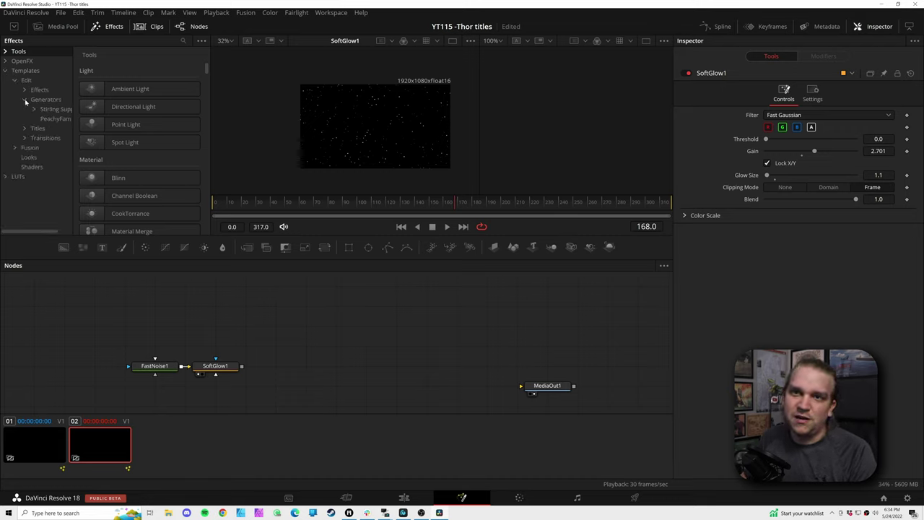
pyautogui.click(34, 99)
pyautogui.click(60, 99)
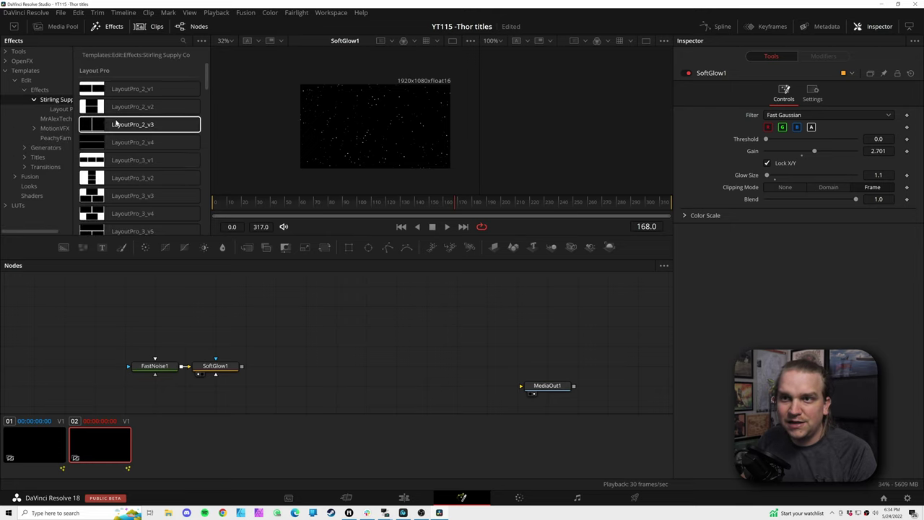
pyautogui.scroll(-2, 129, 127)
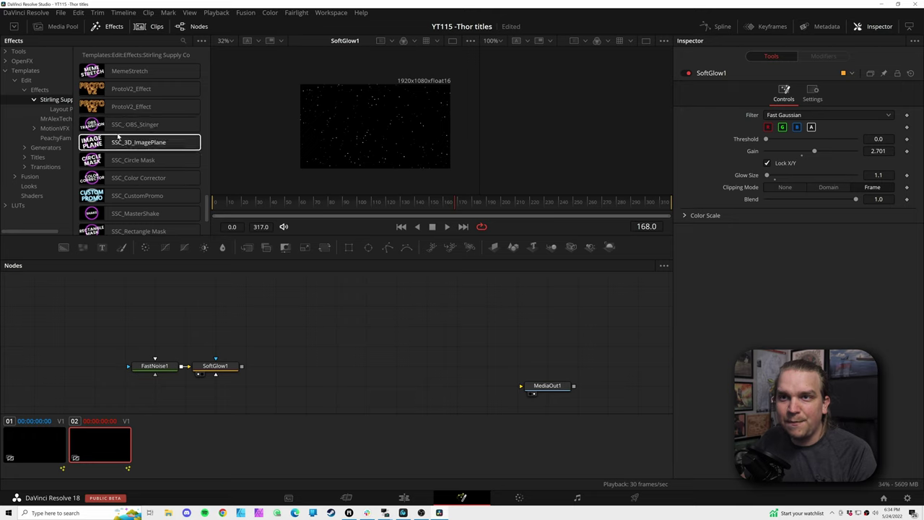
pyautogui.scroll(-3, 124, 148)
pyautogui.moveTo(125, 175); pyautogui.dragTo(316, 345)
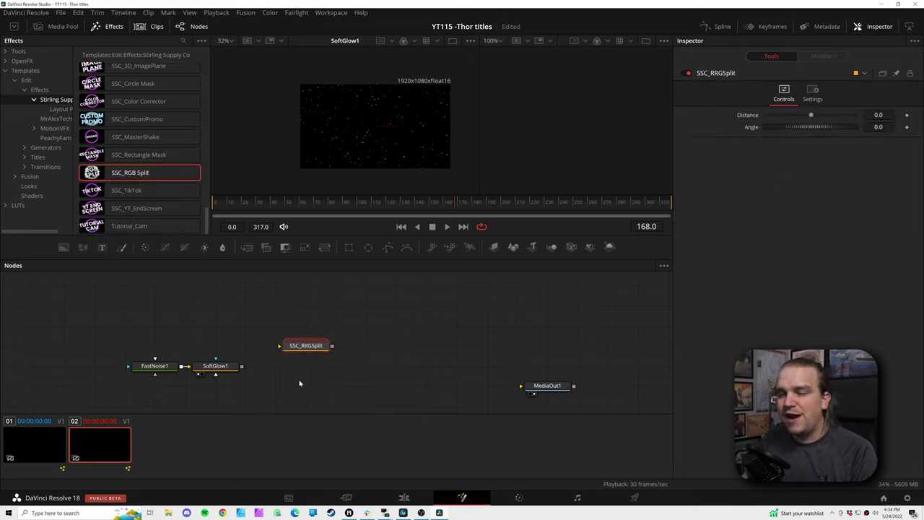
# Step: Expand the SSC_RRGSplit group to examine the nodes inside it, and collapse it again
pyautogui.scroll(2, 325, 375)
pyautogui.moveTo(337, 377); pyautogui.dragTo(342, 340)
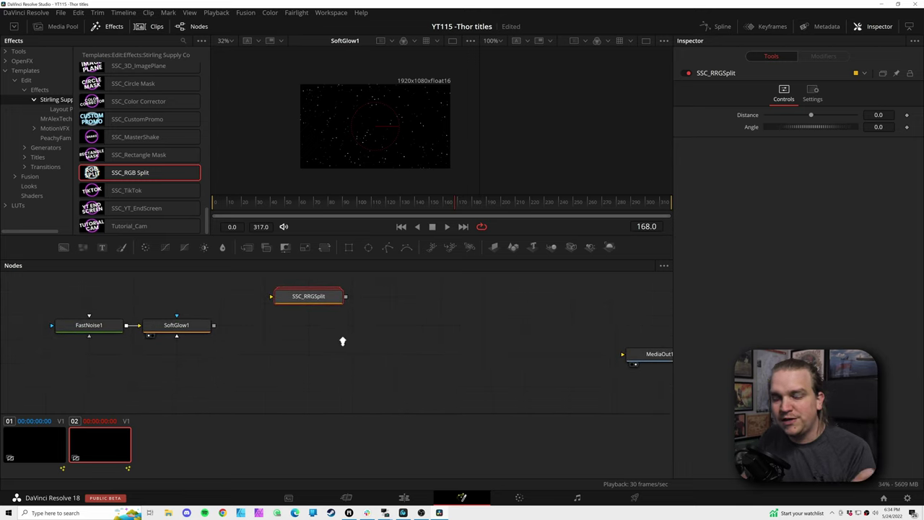
pyautogui.scroll(-2, 342, 338)
pyautogui.doubleClick(320, 313)
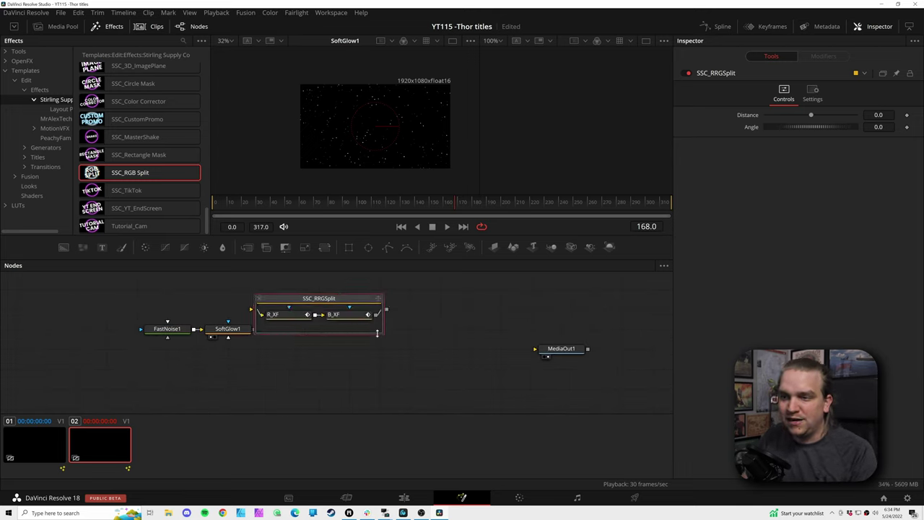
pyautogui.doubleClick(298, 301)
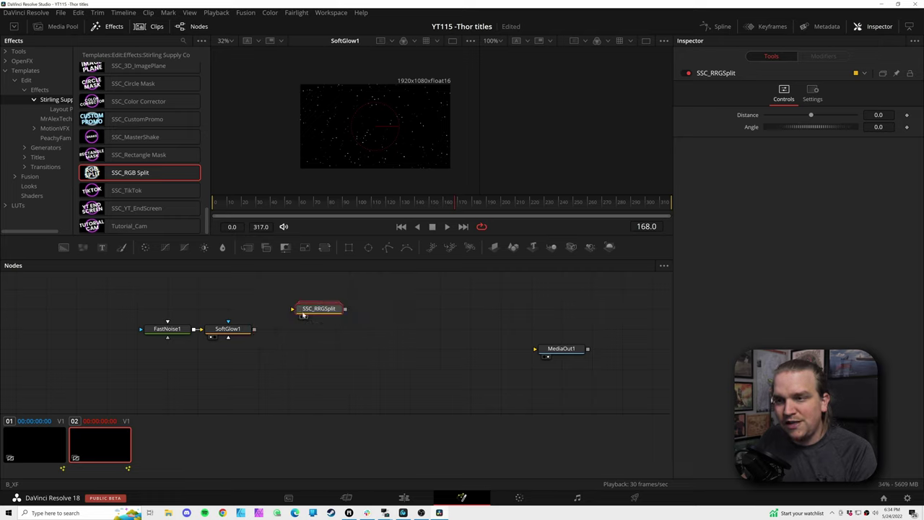
# Step: Connect SoftGlow1's output to the SSC_RRGSplit input and line the group up with the chain
pyautogui.scroll(1, 310, 350)
pyautogui.moveTo(332, 342); pyautogui.dragTo(334, 353)
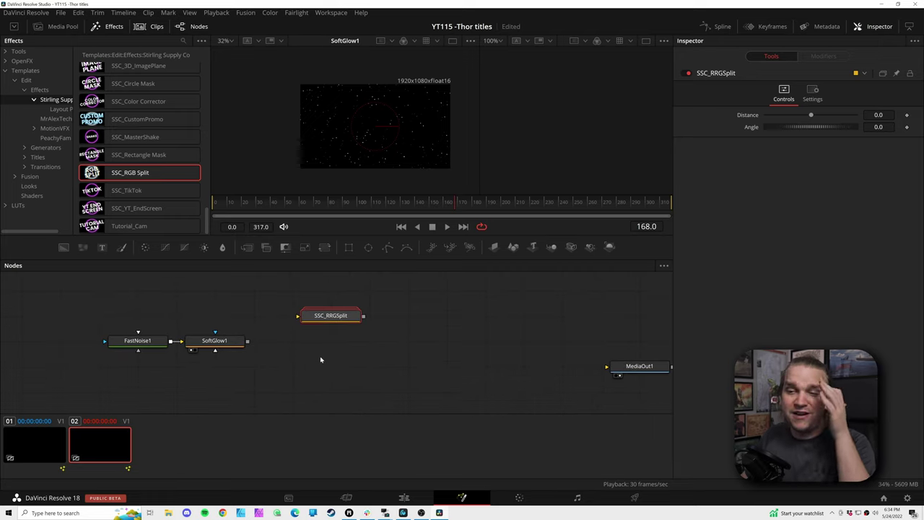
pyautogui.moveTo(247, 344); pyautogui.dragTo(316, 345)
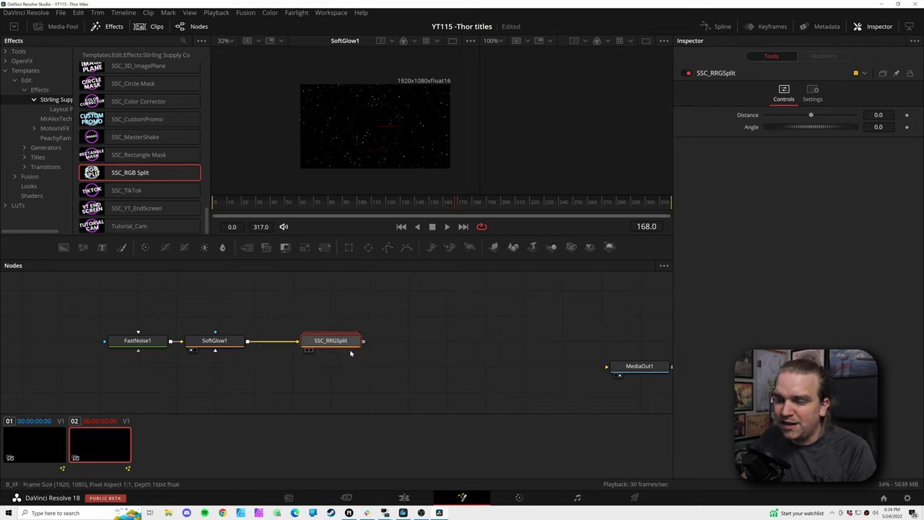
# Step: Switch to a single, taller viewer and show SSC_RRGSplit in it with a trial distance of 0.0327
pyautogui.scroll(1, 382, 161)
pyautogui.scroll(1, 382, 160)
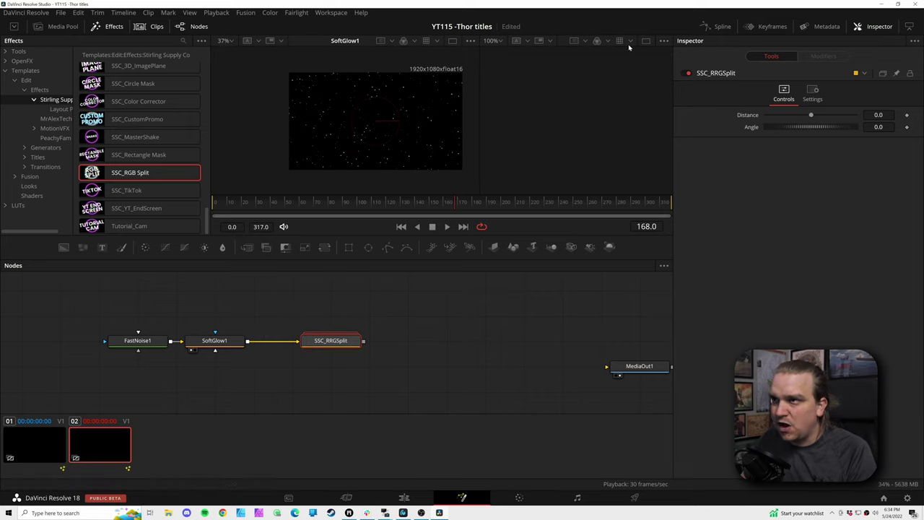
pyautogui.click(645, 41)
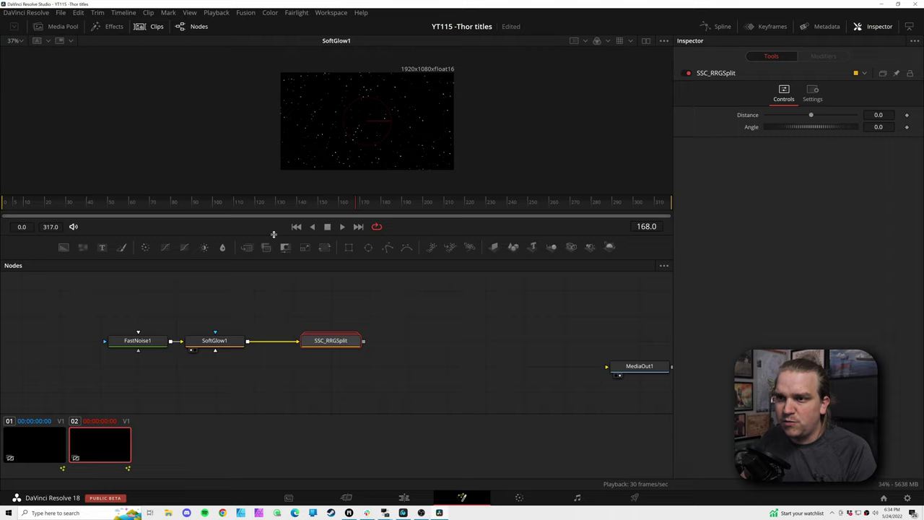
pyautogui.moveTo(273, 234); pyautogui.dragTo(257, 385)
pyautogui.scroll(10, 390, 253)
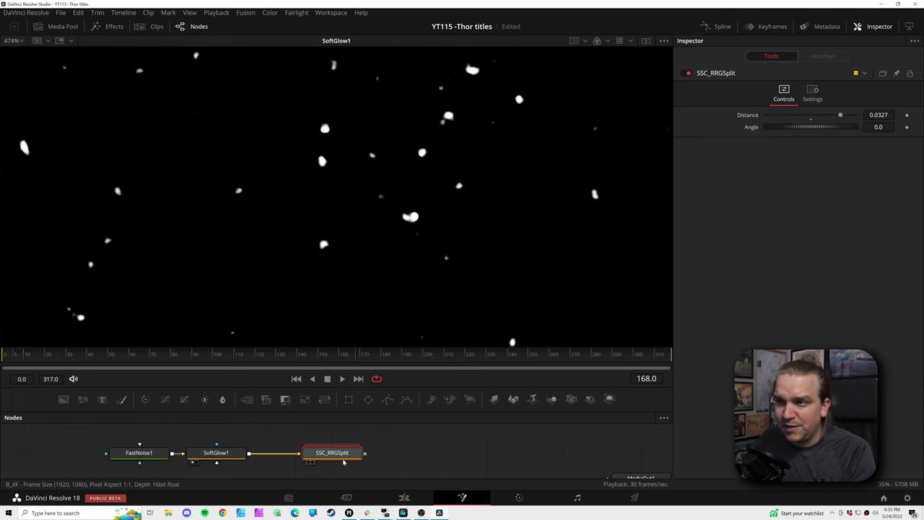
pyautogui.moveTo(340, 458); pyautogui.dragTo(482, 215)
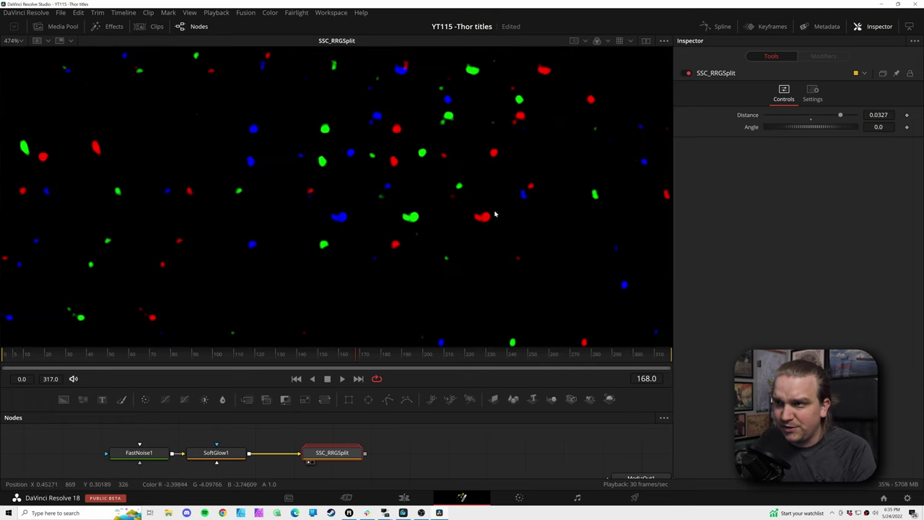
# Step: Reduce the RGB split distance, trying values between 0.0006 and 0.0008 and settling on 0.001
pyautogui.scroll(-9, 409, 215)
pyautogui.scroll(2, 454, 202)
pyautogui.moveTo(878, 115); pyautogui.dragTo(851, 115)
pyautogui.scroll(10, 438, 195)
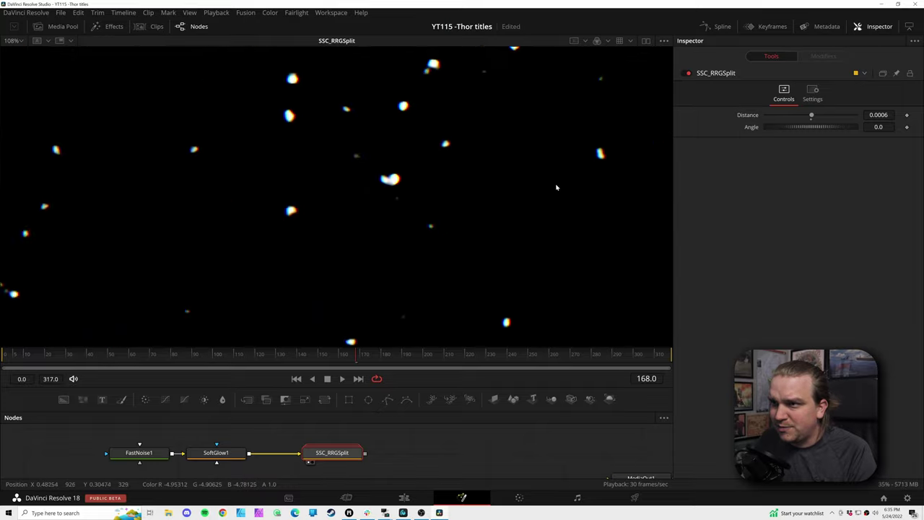
pyautogui.moveTo(877, 115); pyautogui.dragTo(879, 115)
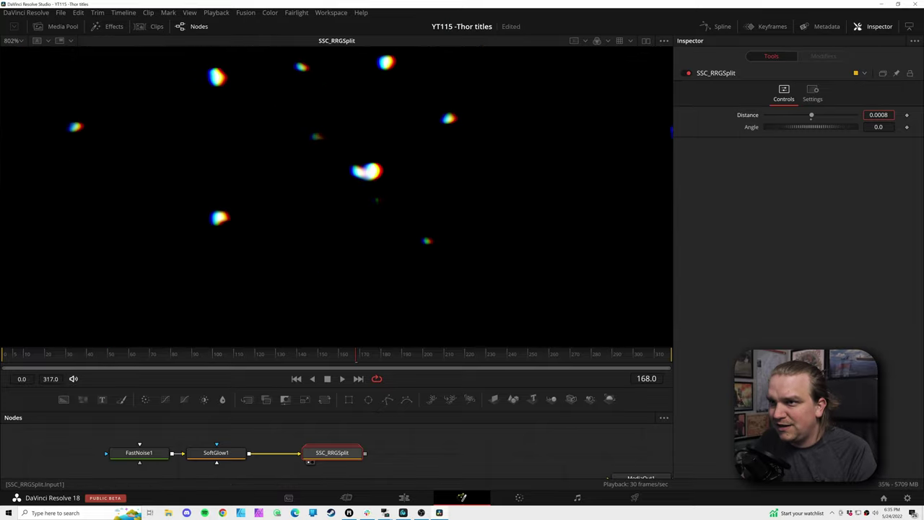
pyautogui.scroll(-4, 553, 210)
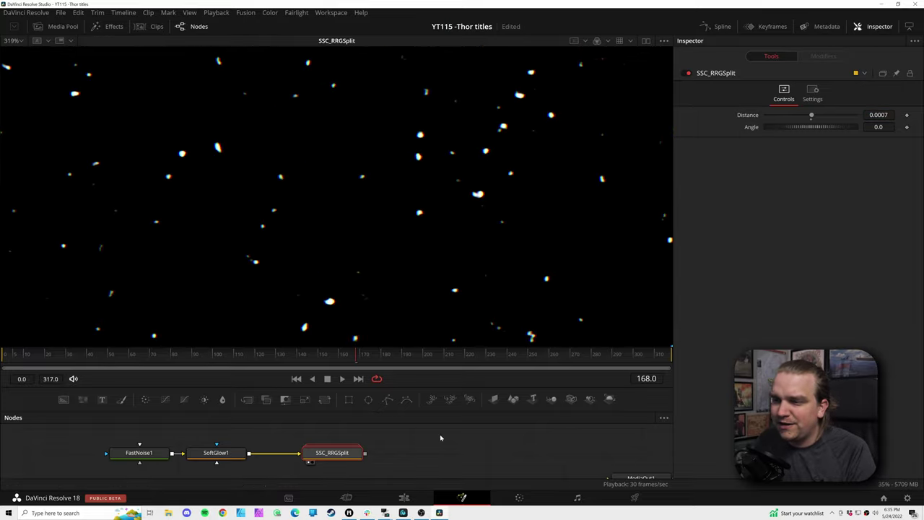
pyautogui.scroll(-3, 395, 268)
pyautogui.scroll(3, 395, 268)
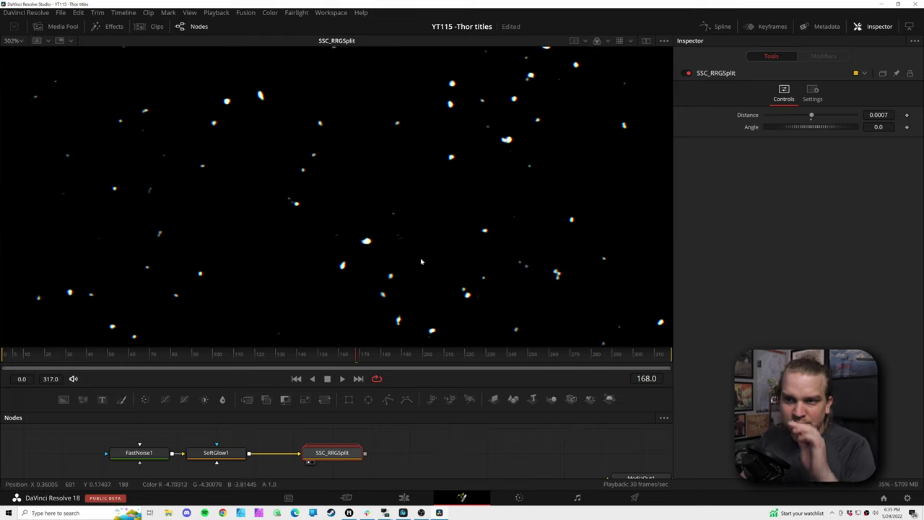
pyautogui.moveTo(877, 115); pyautogui.dragTo(885, 114)
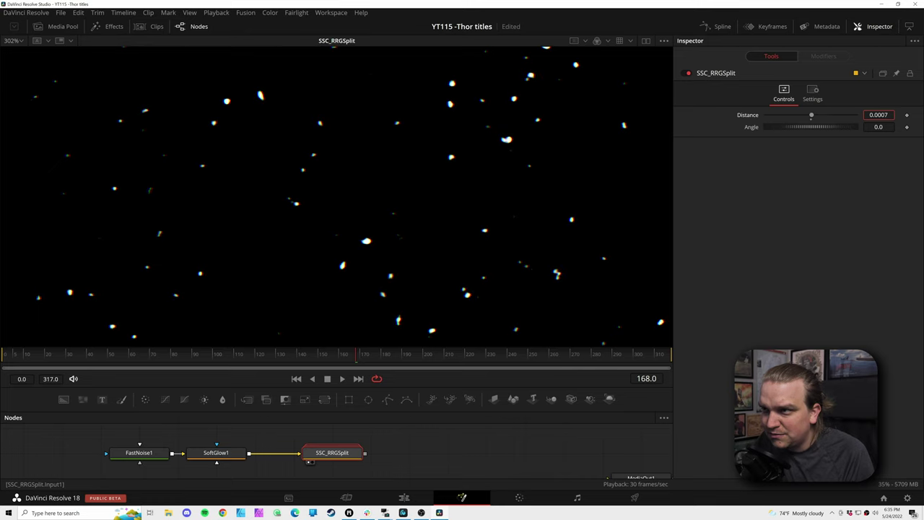
pyautogui.scroll(-2, 393, 239)
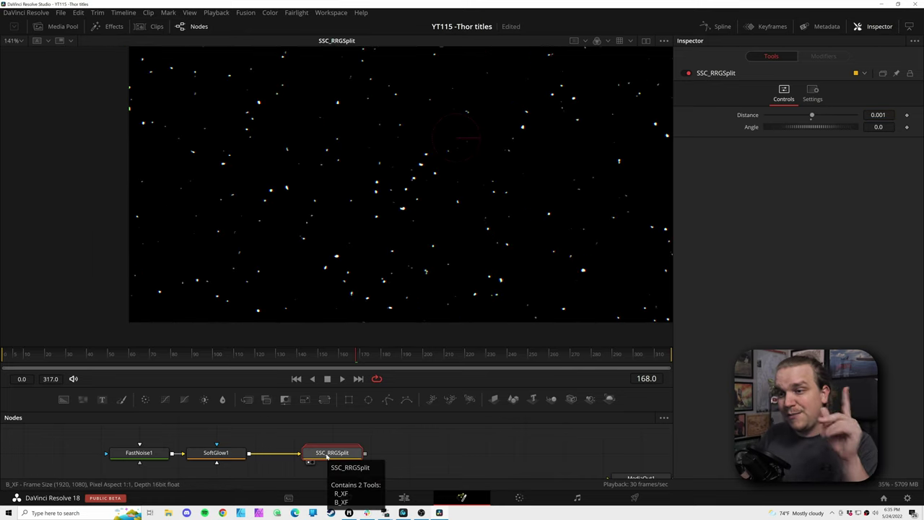
# Step: Expand the SSC_RRGSplit group, enlarge its frame, and give the node area more height
pyautogui.doubleClick(327, 454)
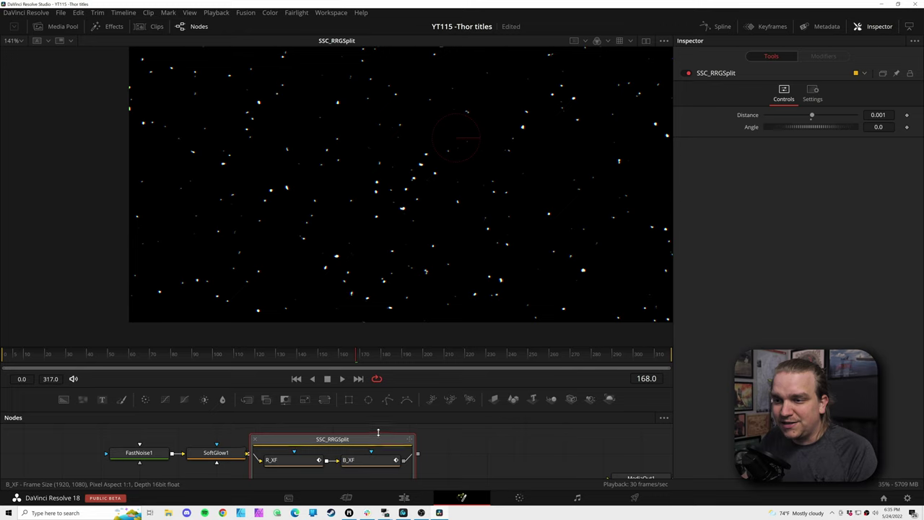
pyautogui.moveTo(376, 434); pyautogui.dragTo(387, 410)
pyautogui.moveTo(445, 438); pyautogui.dragTo(472, 415)
pyautogui.scroll(-3, 455, 438)
pyautogui.moveTo(379, 388); pyautogui.dragTo(379, 325)
pyautogui.scroll(5, 332, 445)
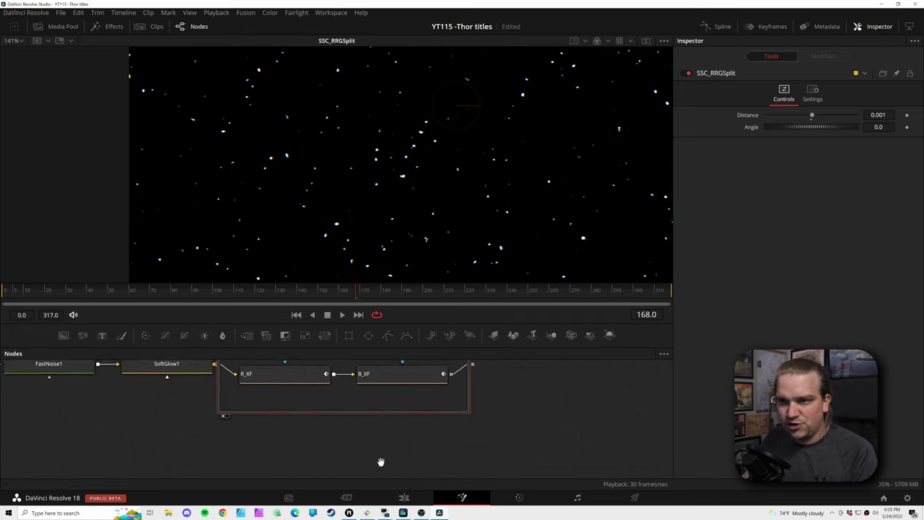
pyautogui.scroll(3, 381, 446)
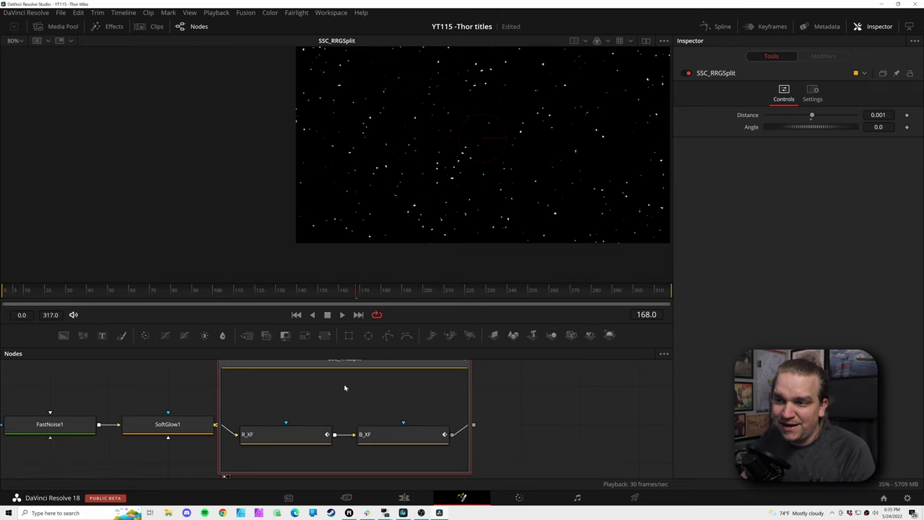
pyautogui.scroll(2, 344, 388)
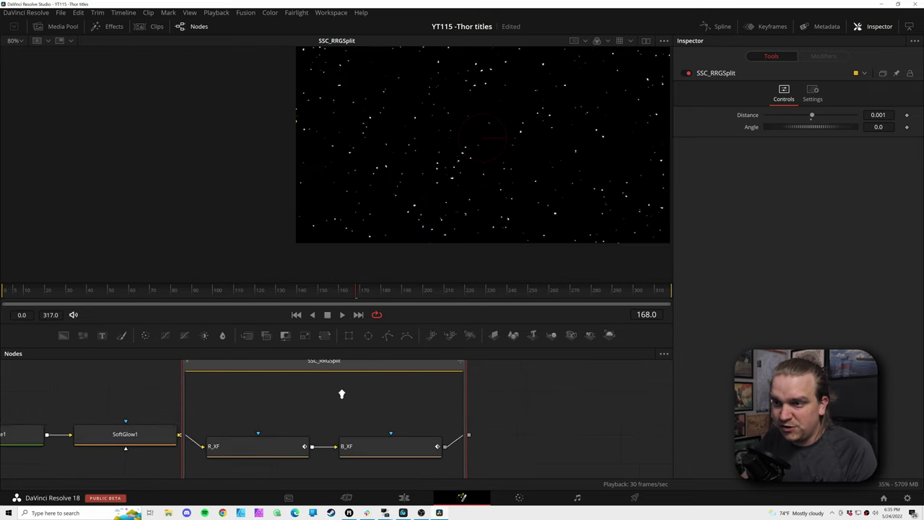
# Step: Add an Ellipse mask inside the SSC_RRGSplit group and shape it to about 0.72 wide and 0.46 high
pyautogui.click(368, 335)
pyautogui.moveTo(573, 130); pyautogui.dragTo(617, 137)
pyautogui.scroll(-3, 539, 149)
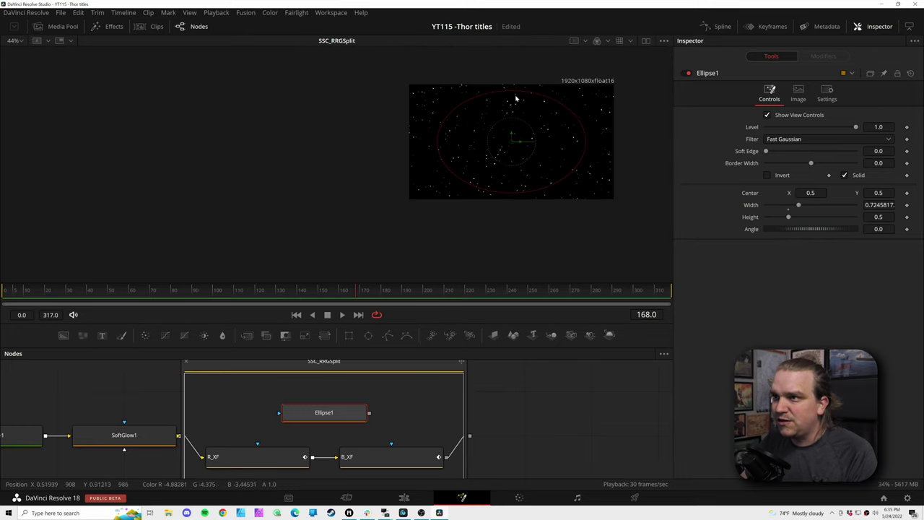
pyautogui.moveTo(515, 94); pyautogui.dragTo(513, 97)
pyautogui.scroll(1, 481, 227)
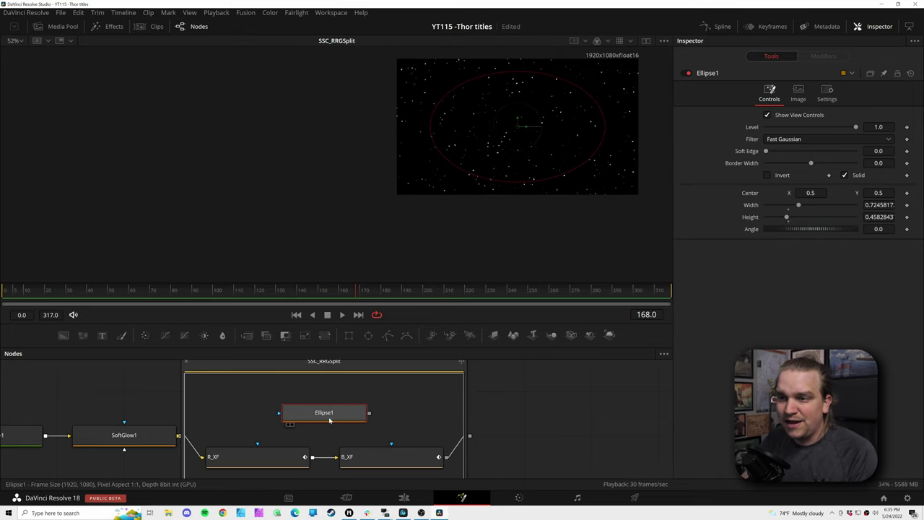
# Step: Return to the dual-viewer layout and show Ellipse1 in the second viewer
pyautogui.click(646, 41)
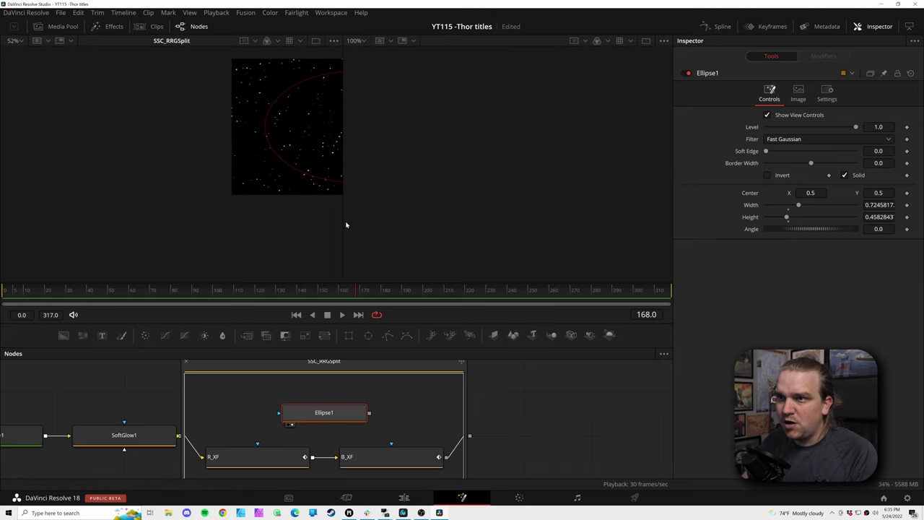
pyautogui.press('2')
pyautogui.scroll(-3, 238, 245)
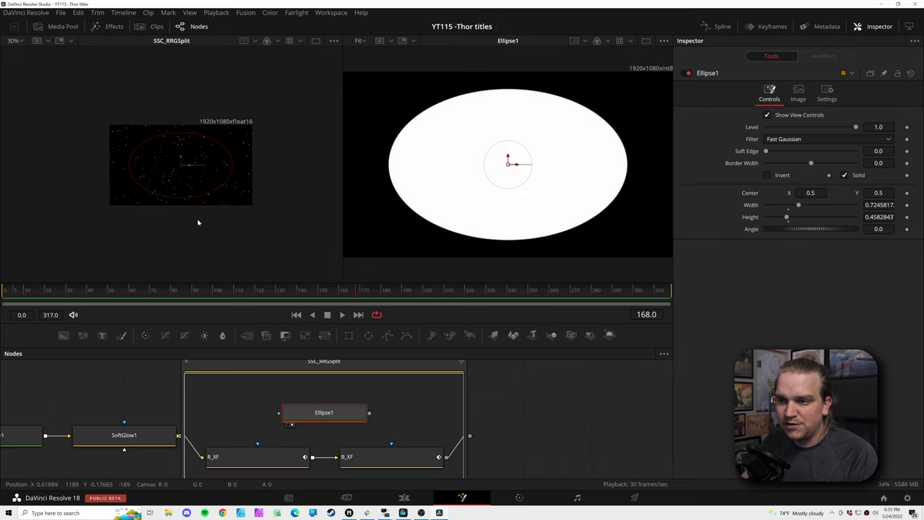
pyautogui.scroll(2, 198, 223)
# Step: Connect Ellipse1 to the effect mask inputs of R_XF and B_XF, and inspect the stars around the mask edge
pyautogui.moveTo(367, 414); pyautogui.dragTo(257, 443)
pyautogui.moveTo(280, 414); pyautogui.dragTo(392, 443)
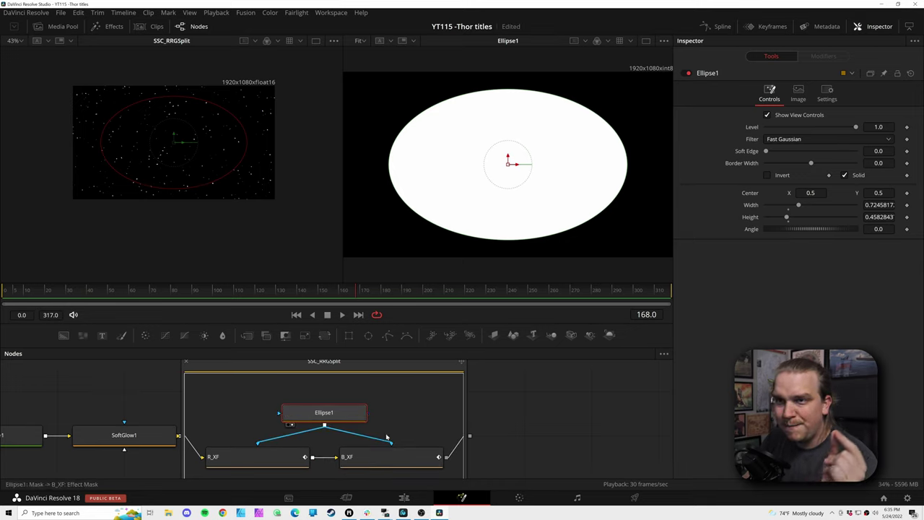
pyautogui.scroll(8, 289, 223)
pyautogui.scroll(6, 262, 168)
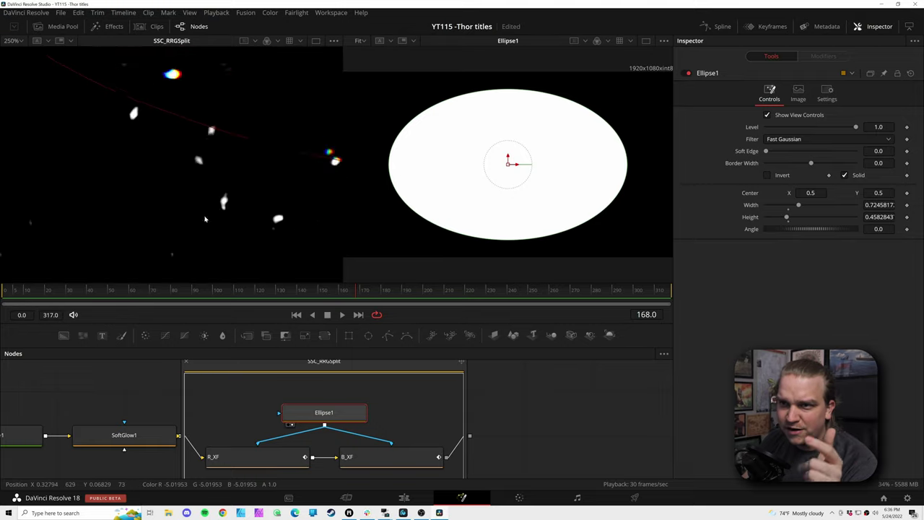
# Step: Invert the Ellipse1 mask, set its soft edge to 0.1754 and border width to 0.196, and inspect the stars' color split
pyautogui.scroll(-3, 217, 176)
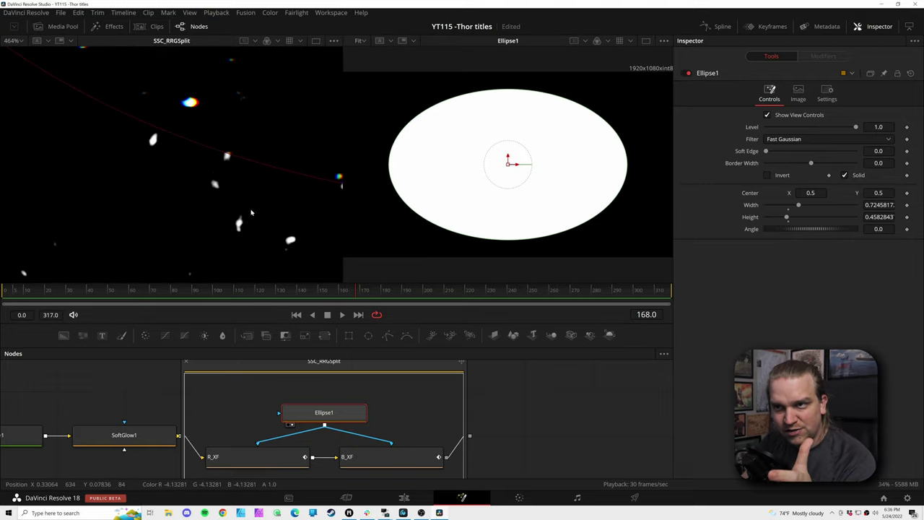
pyautogui.scroll(-4, 171, 174)
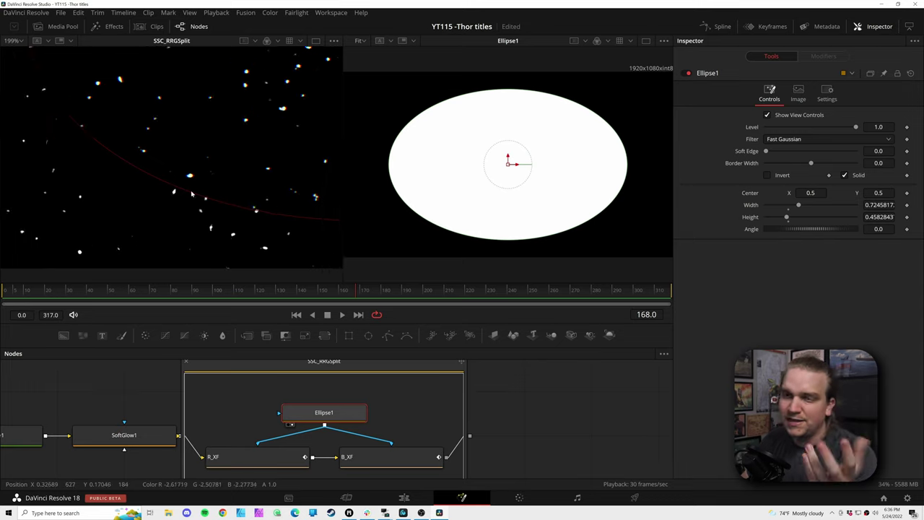
pyautogui.click(781, 176)
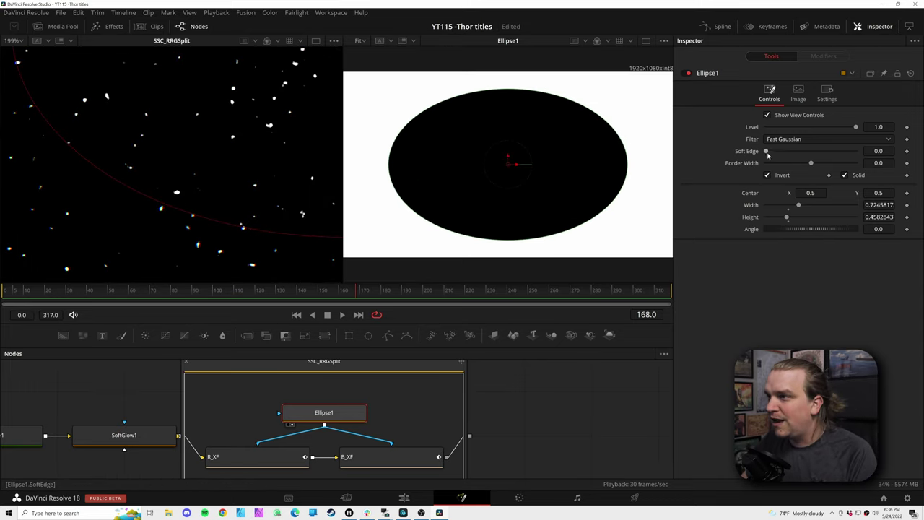
pyautogui.moveTo(766, 153); pyautogui.dragTo(855, 163)
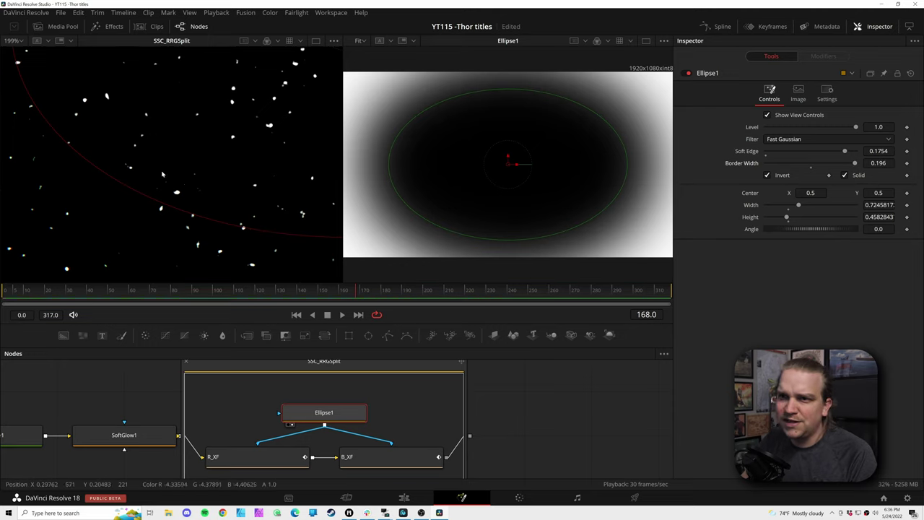
pyautogui.scroll(3, 250, 204)
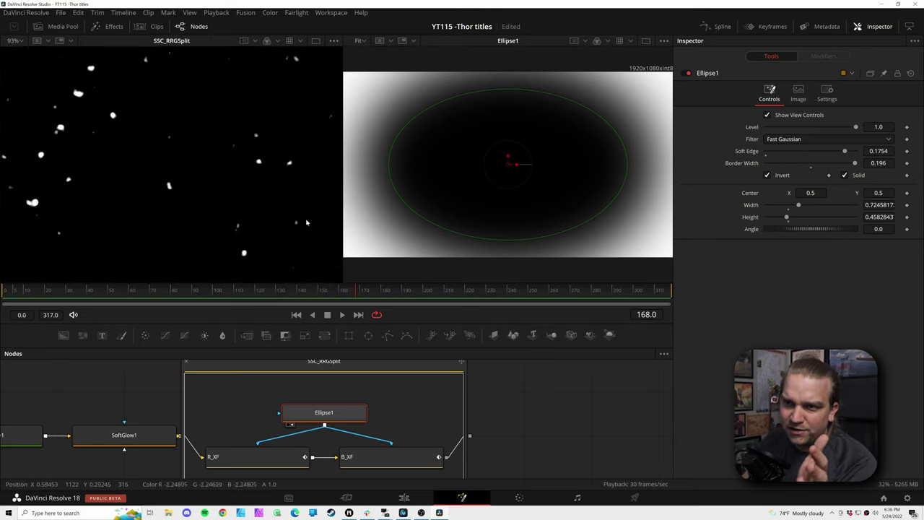
pyautogui.scroll(-5, 259, 189)
pyautogui.scroll(10, 140, 191)
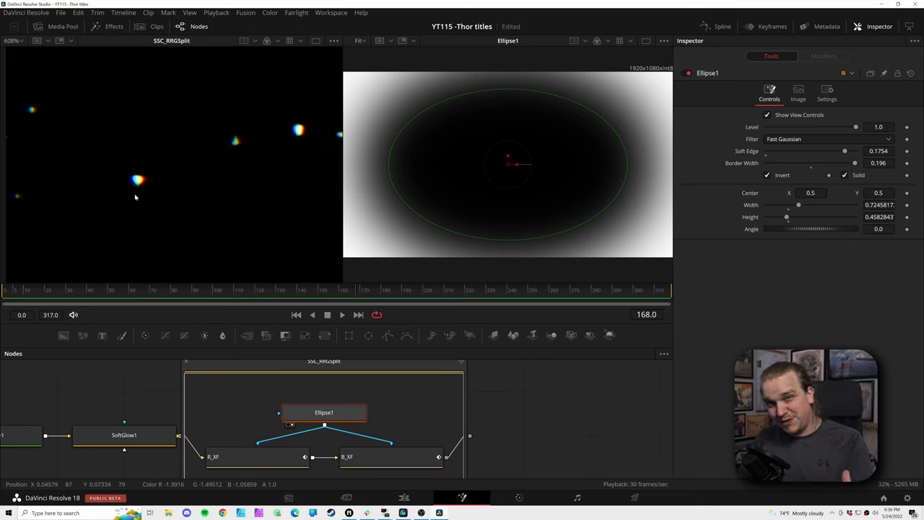
# Step: Collapse the SSC_RRGSplit group, play back the stars, and set FastNoise1's contrast to 11.209
pyautogui.click(462, 361)
pyautogui.scroll(-2, 426, 408)
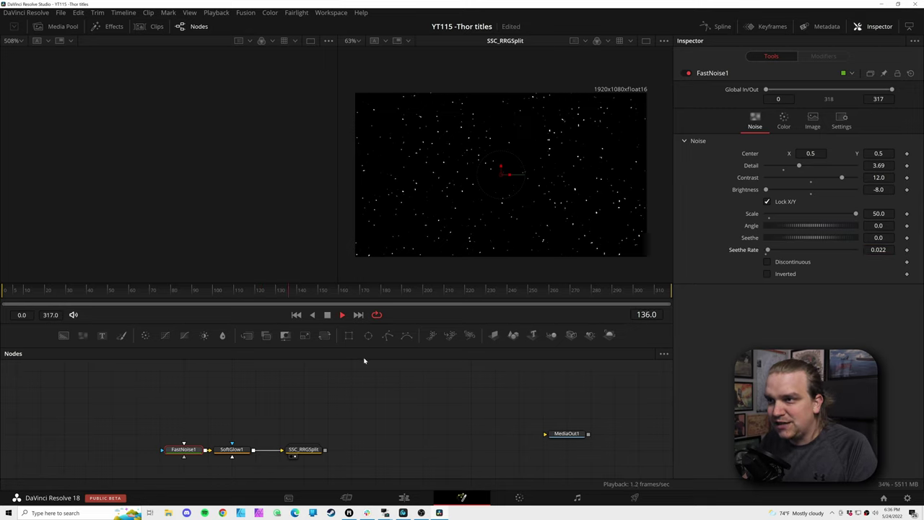
pyautogui.press('space')
pyautogui.moveTo(878, 177)
pyautogui.mouseDown()
pyautogui.moveTo(889, 177)
pyautogui.moveTo(863, 177)
pyautogui.mouseUp()
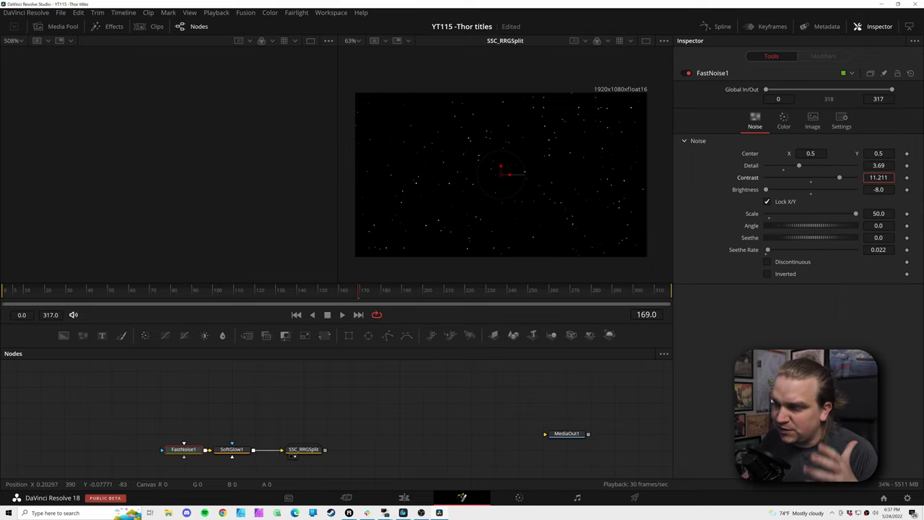
pyautogui.moveTo(877, 178); pyautogui.dragTo(877, 178)
pyautogui.click(383, 417)
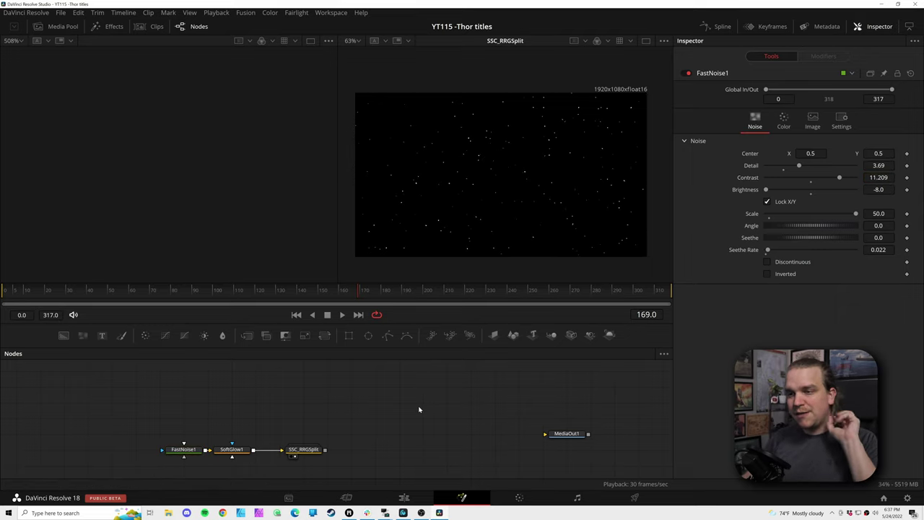
# Step: Add a second Fast Noise node above the star chain and show it in the second viewer
pyautogui.scroll(-1, 377, 411)
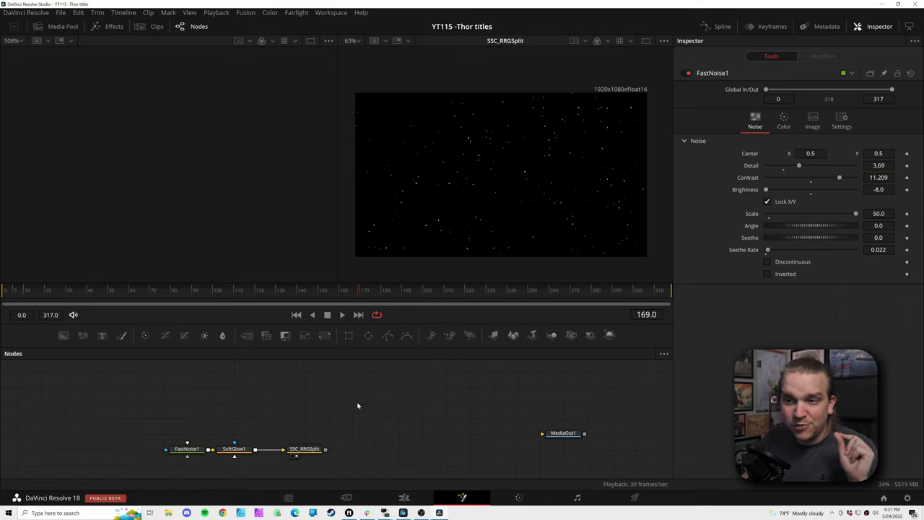
pyautogui.click(81, 337)
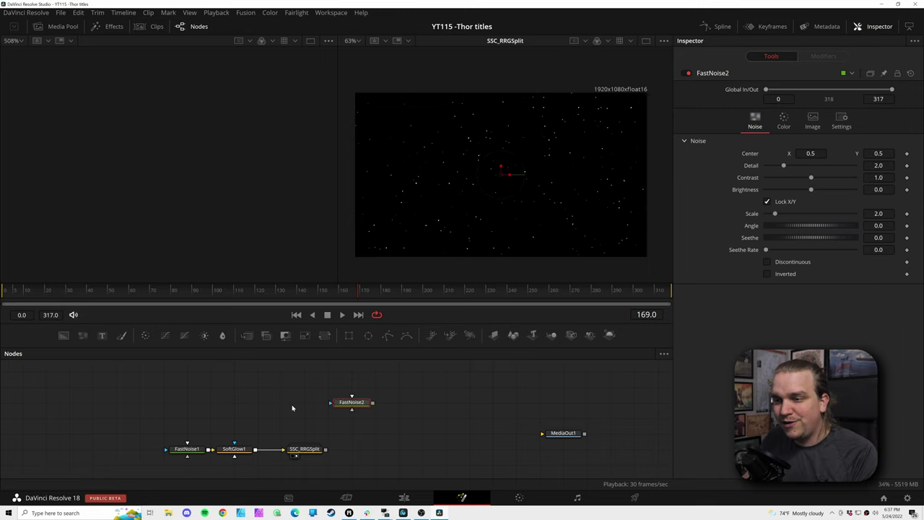
pyautogui.click(352, 409)
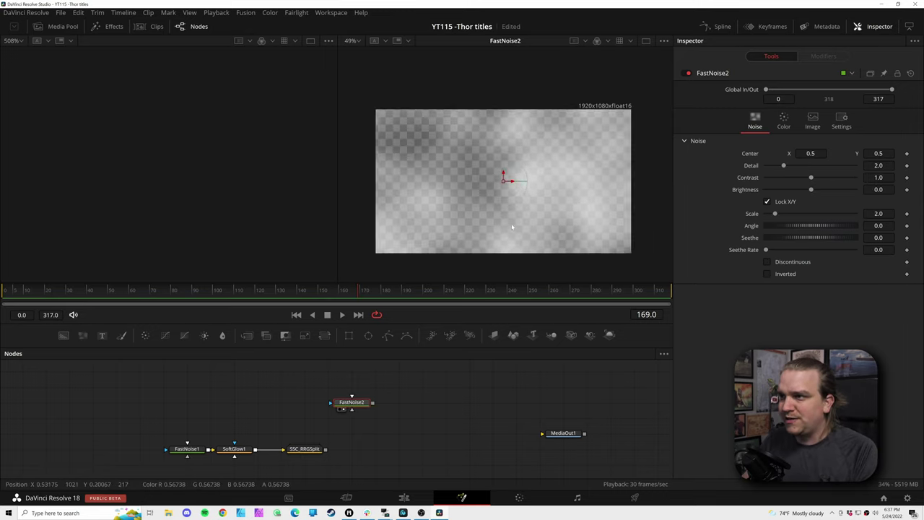
# Step: Set FastNoise2's scale to 3.95, detail to 2.83 and seethe rate to 0.037, and preview its motion along the timeline
pyautogui.moveTo(774, 214); pyautogui.dragTo(783, 214)
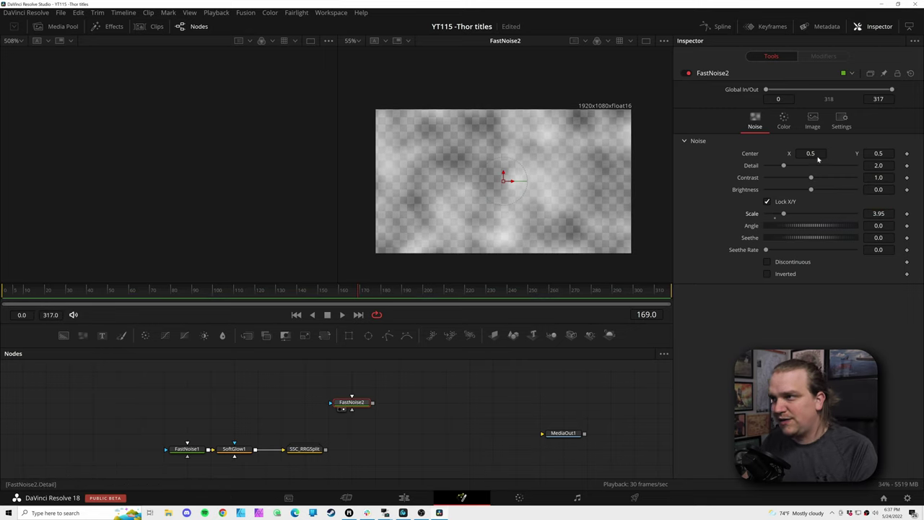
pyautogui.moveTo(790, 166); pyautogui.dragTo(791, 175)
pyautogui.moveTo(765, 249); pyautogui.dragTo(769, 252)
pyautogui.moveTo(317, 296); pyautogui.dragTo(415, 312)
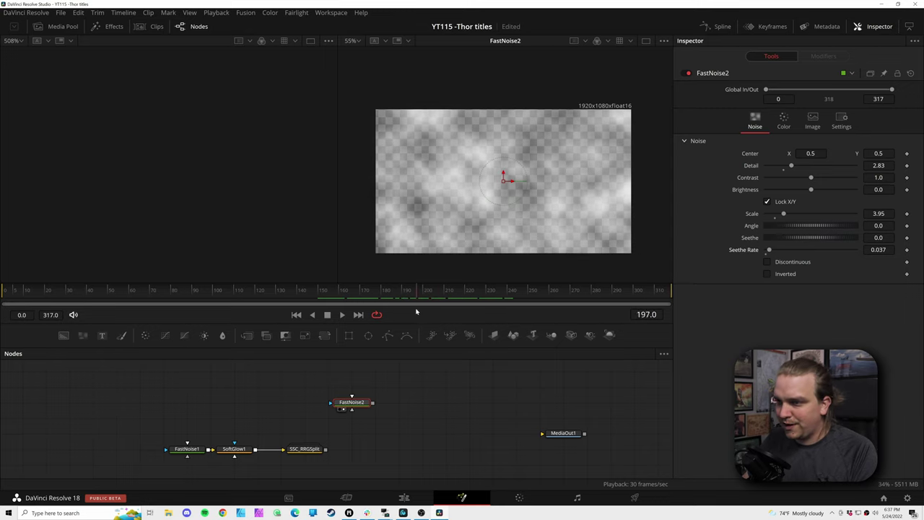
# Step: Mask FastNoise2 with a wide, heavily softened ellipse and place both nodes directly above SSC_RRGSplit
pyautogui.click(368, 335)
pyautogui.moveTo(567, 188); pyautogui.dragTo(614, 184)
pyautogui.moveTo(505, 120); pyautogui.dragTo(505, 136)
pyautogui.moveTo(768, 151); pyautogui.dragTo(617, 242)
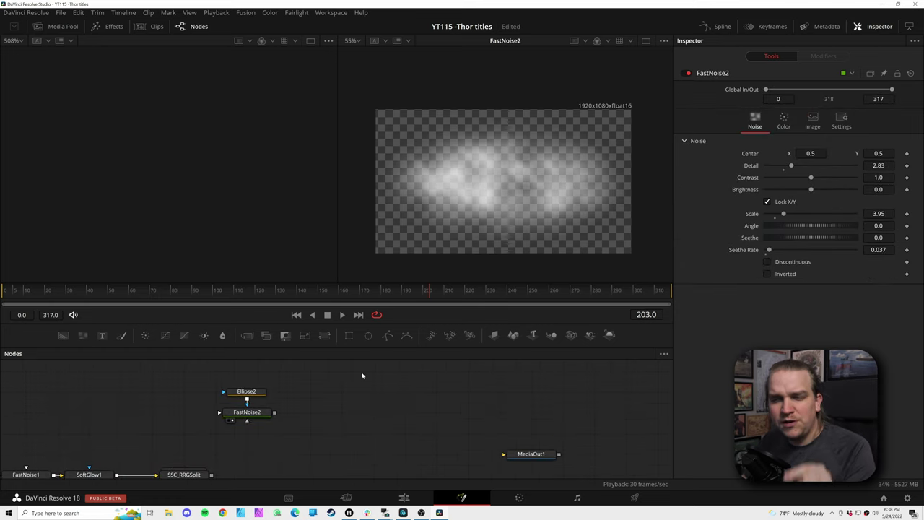
pyautogui.moveTo(334, 417); pyautogui.dragTo(307, 415)
pyautogui.scroll(-2, 292, 416)
pyautogui.moveTo(204, 387); pyautogui.dragTo(190, 416)
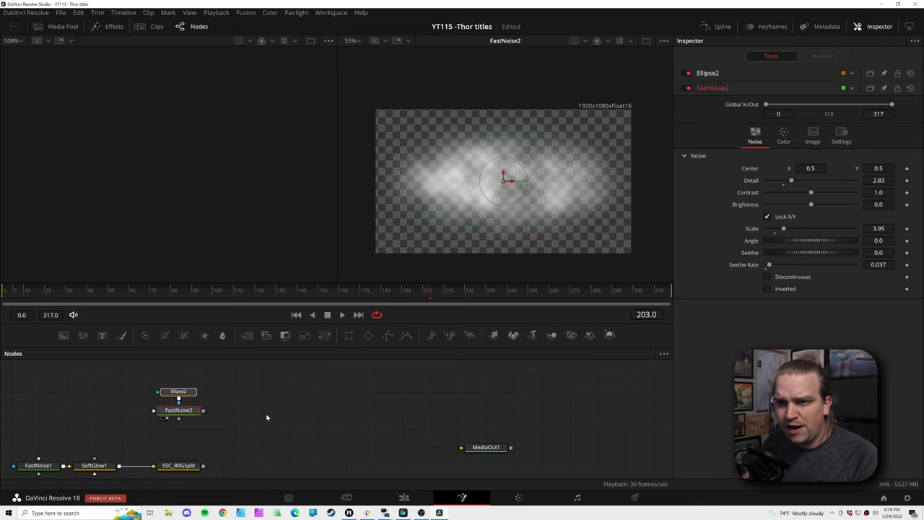
# Step: Add a Background node with a linear gradient running vertically from about 0.50, 0.74 to about 0.50, 0.26
pyautogui.click(64, 337)
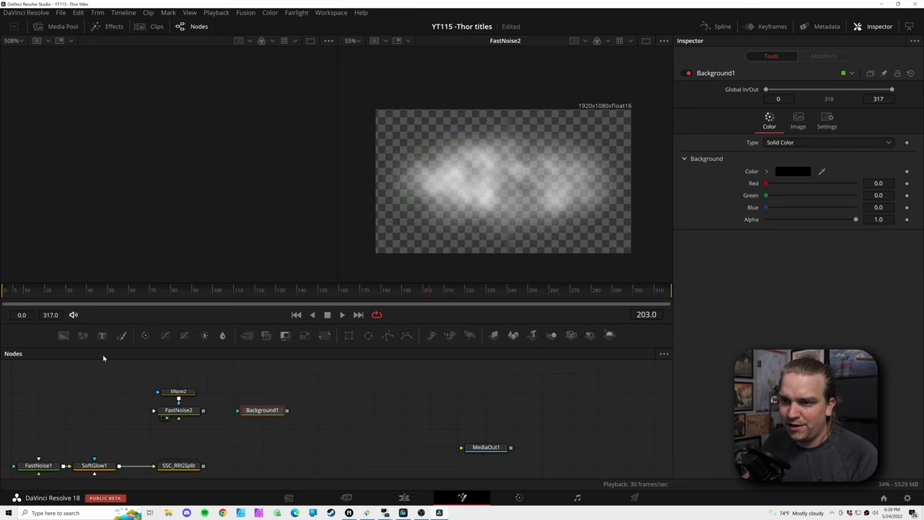
pyautogui.click(782, 143)
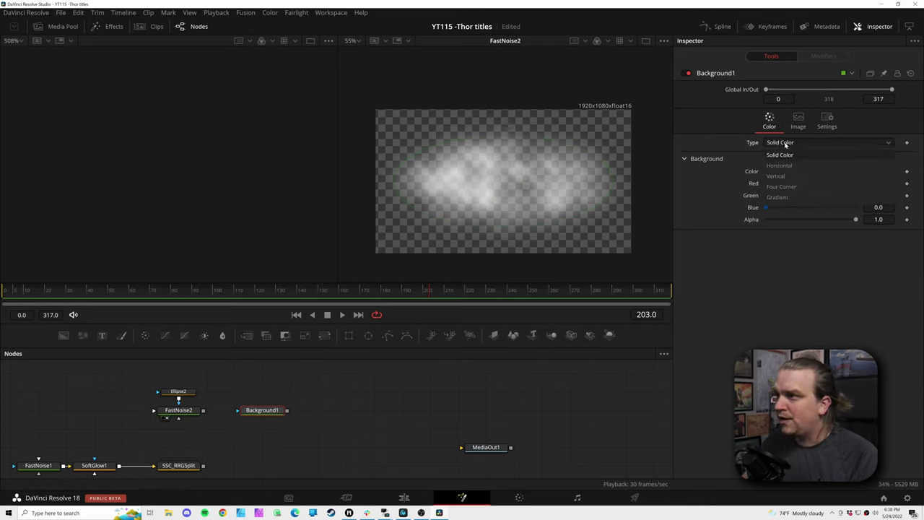
pyautogui.click(778, 197)
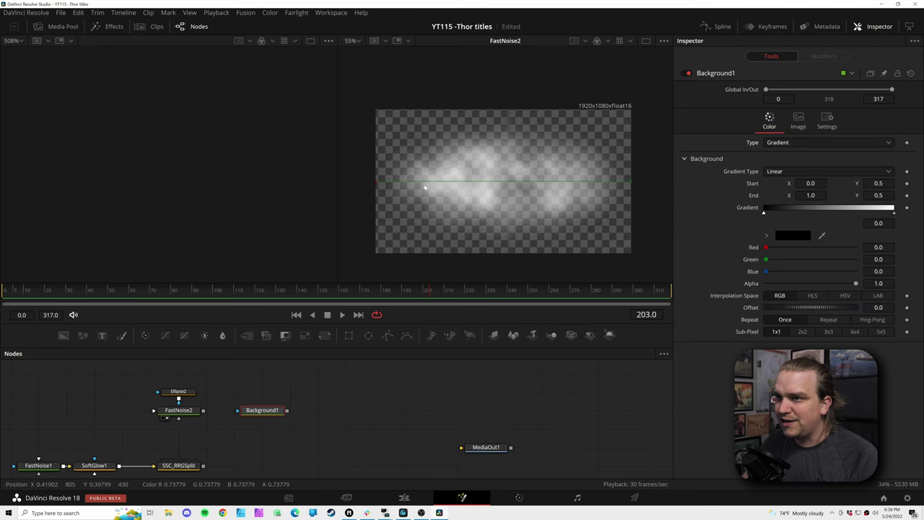
pyautogui.moveTo(376, 184); pyautogui.dragTo(503, 148)
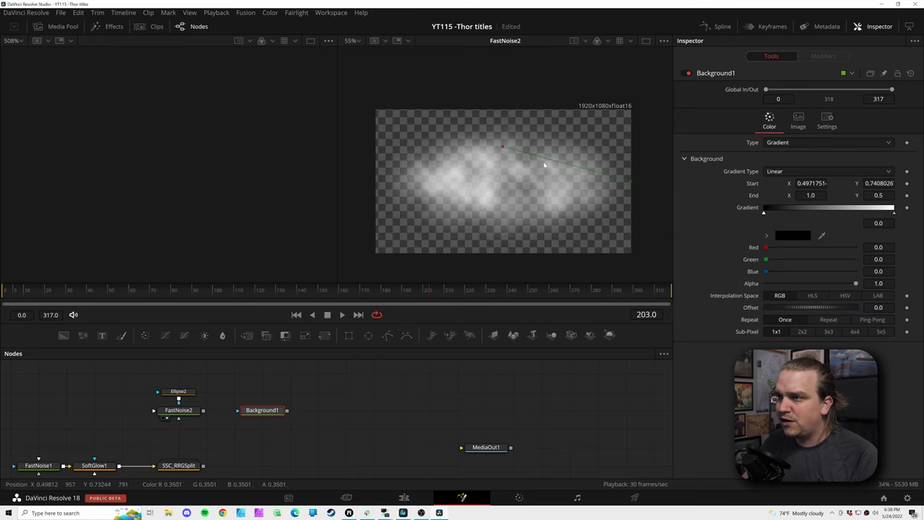
pyautogui.moveTo(631, 181); pyautogui.dragTo(504, 215)
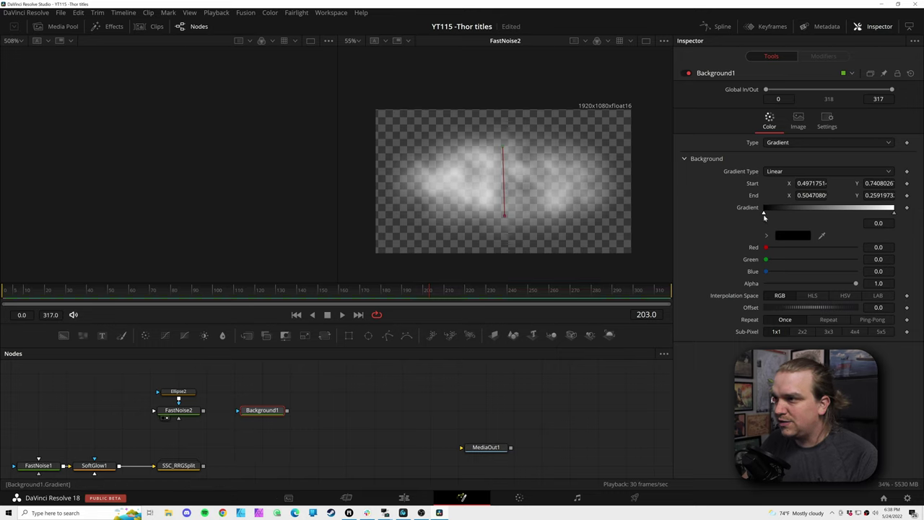
# Step: Color the gradient's first stop magenta (red 1.0, blue 0.738) and last stop turquoise (red 0.0, blue 0.754), straightening the gradient line
pyautogui.moveTo(789, 247); pyautogui.dragTo(857, 246)
pyautogui.moveTo(766, 271); pyautogui.dragTo(829, 272)
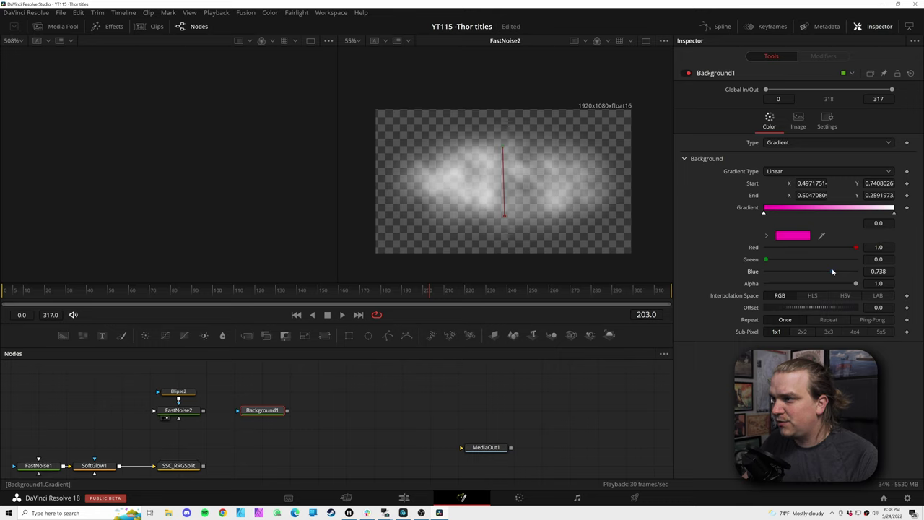
pyautogui.moveTo(504, 215); pyautogui.dragTo(502, 216)
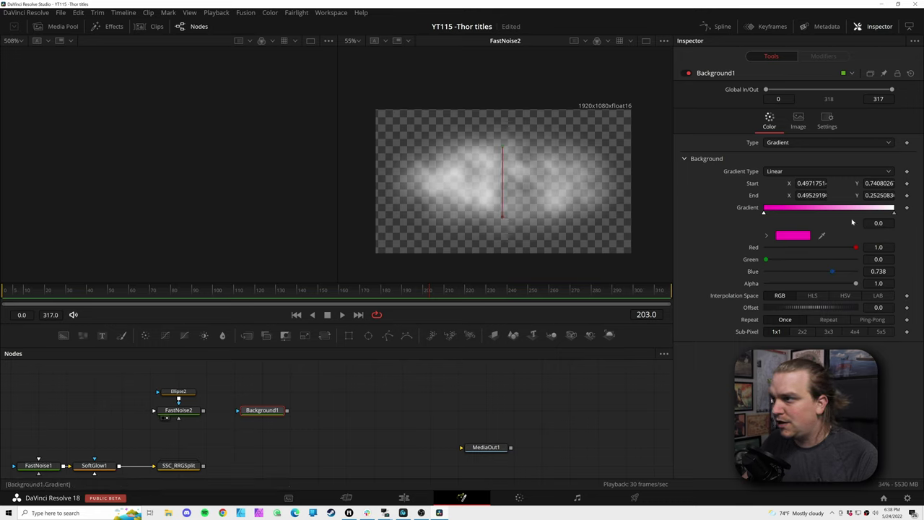
pyautogui.click(893, 215)
pyautogui.moveTo(855, 246); pyautogui.dragTo(733, 263)
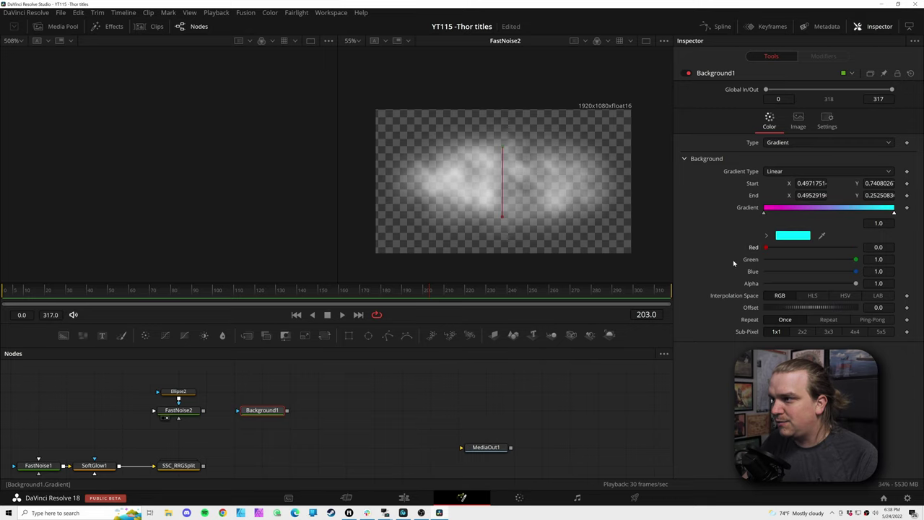
pyautogui.moveTo(823, 278); pyautogui.dragTo(832, 280)
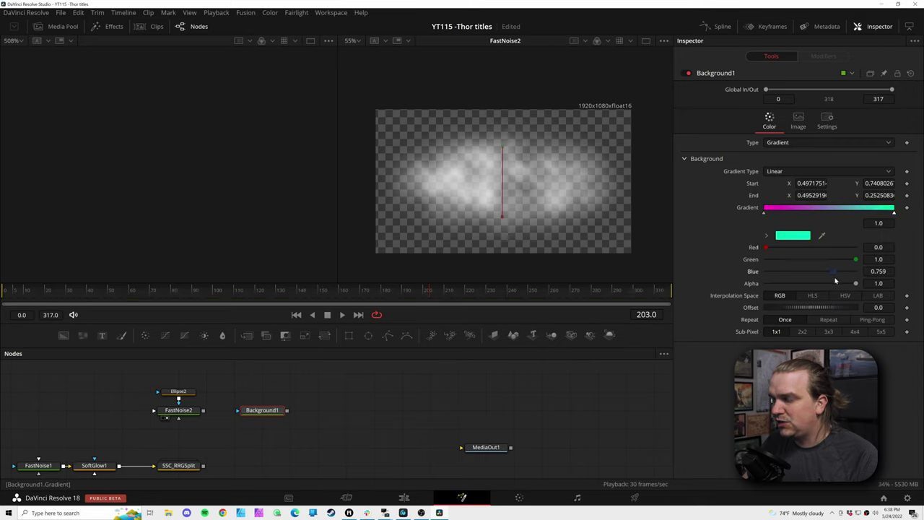
# Step: Show Background1 in the first viewer and flip its gradient into a short span from about 0.52, 0.36 to 0.52, 0.48
pyautogui.moveTo(264, 411); pyautogui.dragTo(244, 246)
pyautogui.scroll(-8, 151, 192)
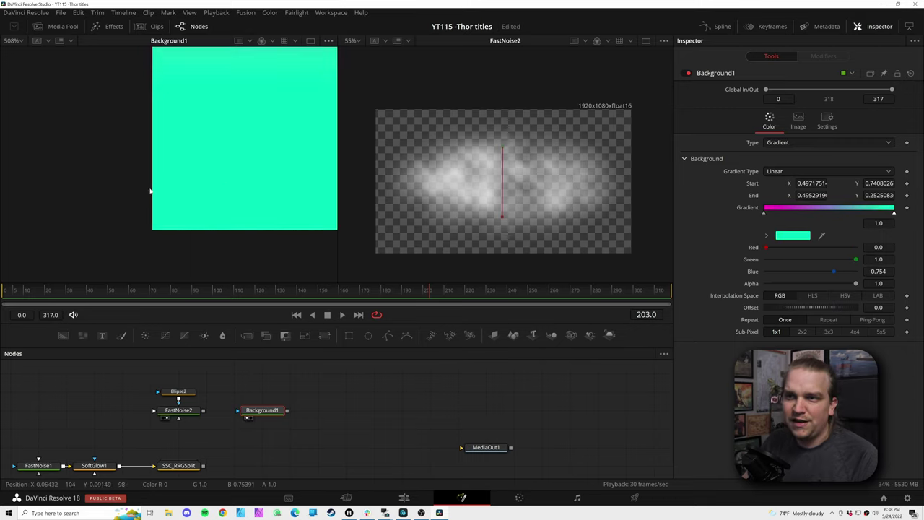
pyautogui.scroll(-1, 190, 166)
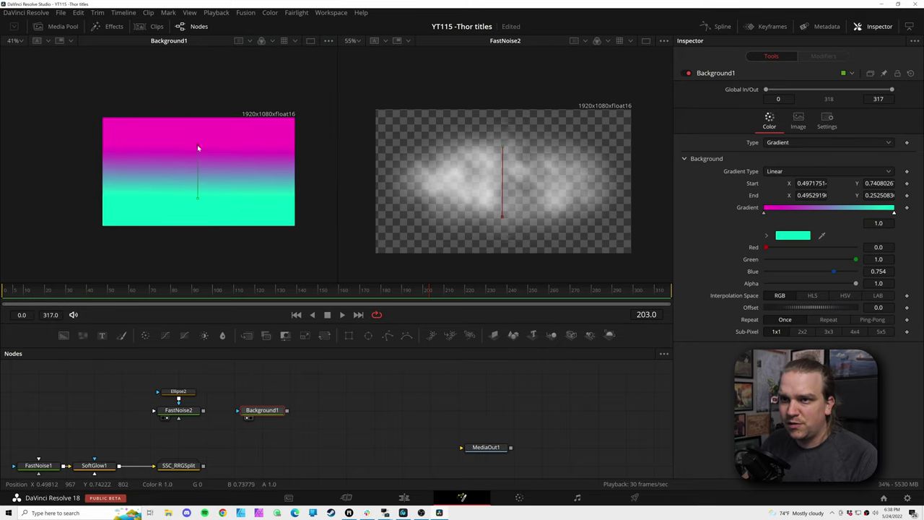
pyautogui.moveTo(198, 148); pyautogui.dragTo(201, 175)
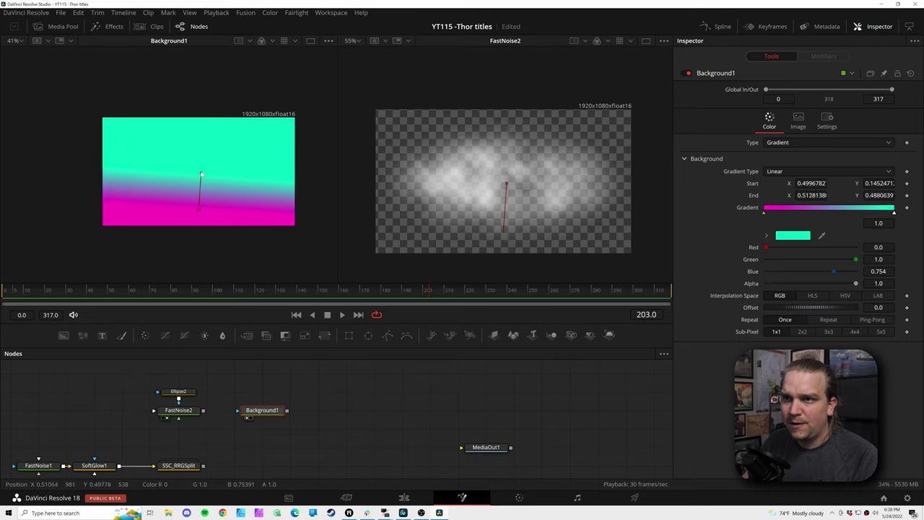
pyautogui.moveTo(198, 209); pyautogui.dragTo(203, 189)
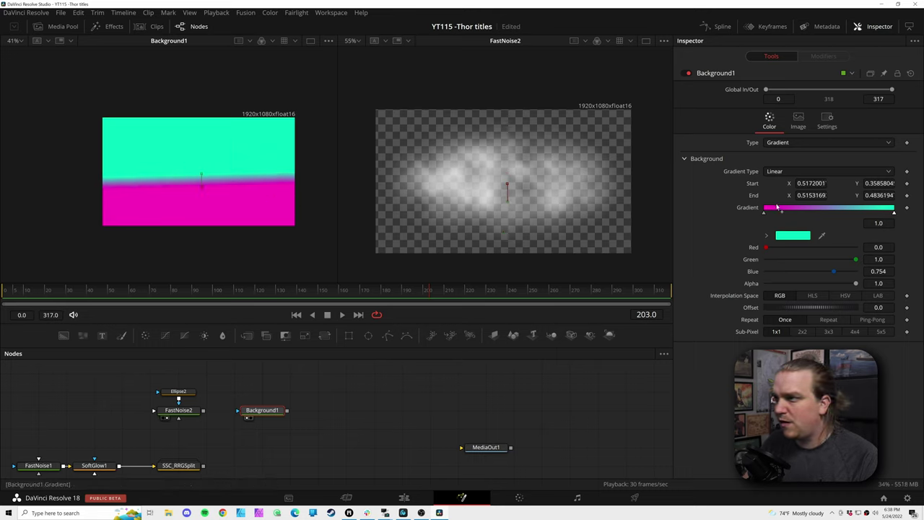
# Step: Set the turquoise stop's green to 0.824 and the magenta stop's blue to 0.556, and move the gradient start to about 0.51, 0.38
pyautogui.moveTo(854, 264); pyautogui.dragTo(836, 268)
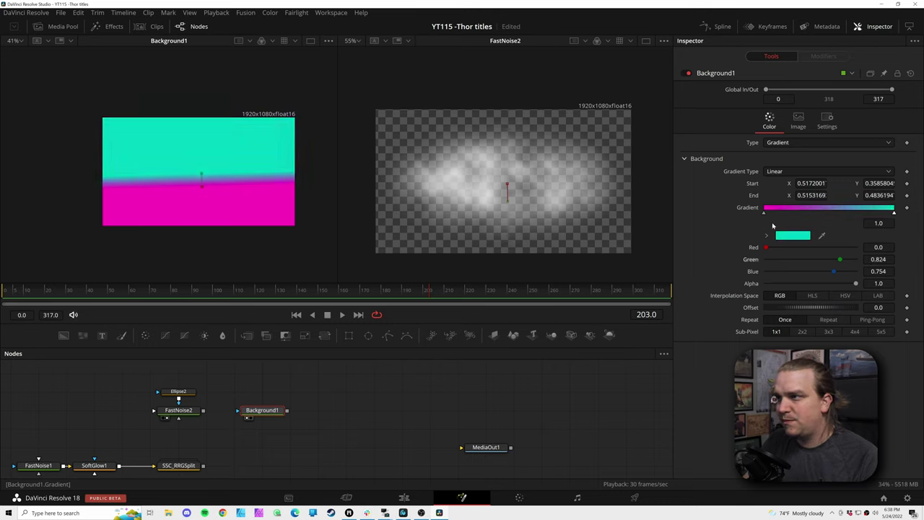
pyautogui.click(762, 213)
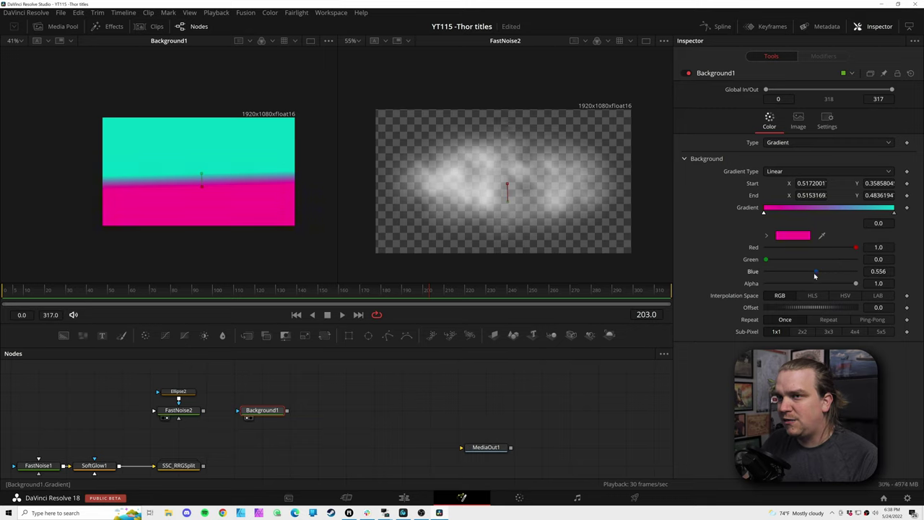
pyautogui.moveTo(813, 277); pyautogui.dragTo(815, 277)
pyautogui.moveTo(202, 187); pyautogui.dragTo(202, 184)
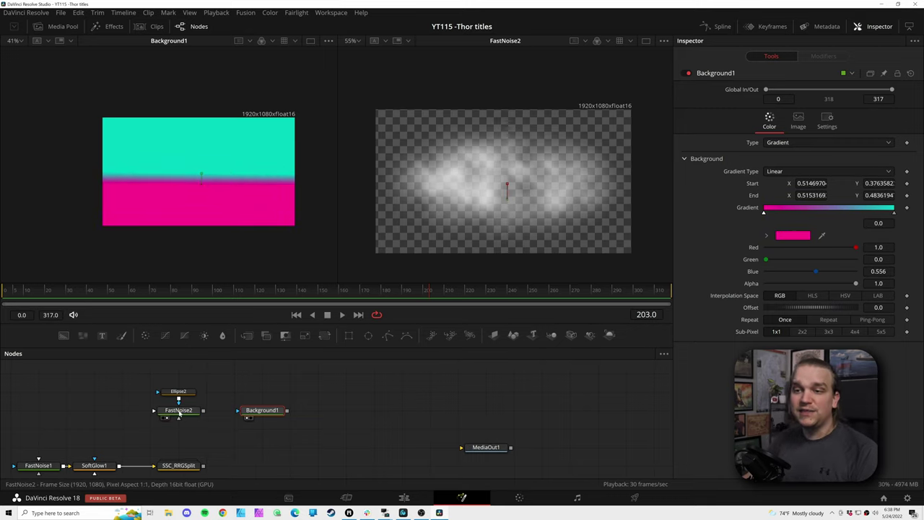
# Step: Connect FastNoise2 to Background1's effect mask input and inspect the colored clouds up close
pyautogui.moveTo(203, 412); pyautogui.dragTo(253, 410)
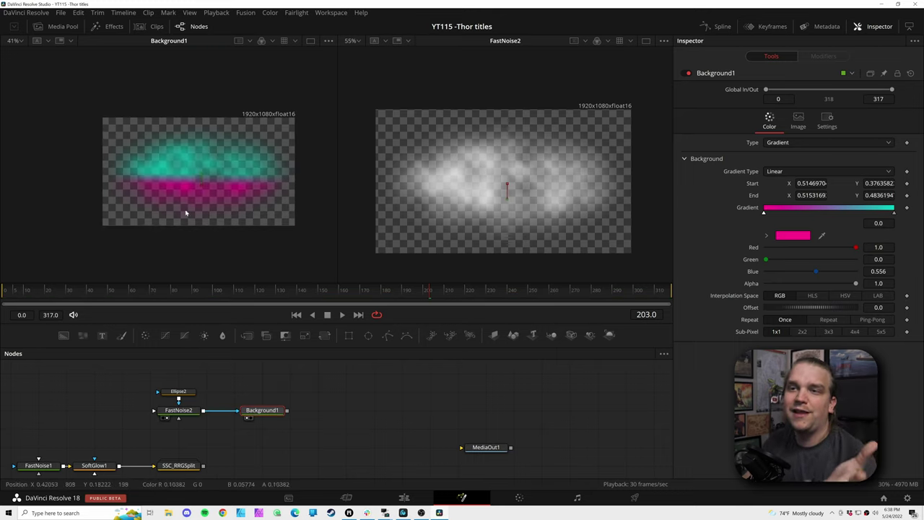
pyautogui.scroll(3, 216, 211)
pyautogui.scroll(-2, 231, 217)
pyautogui.scroll(4, 221, 221)
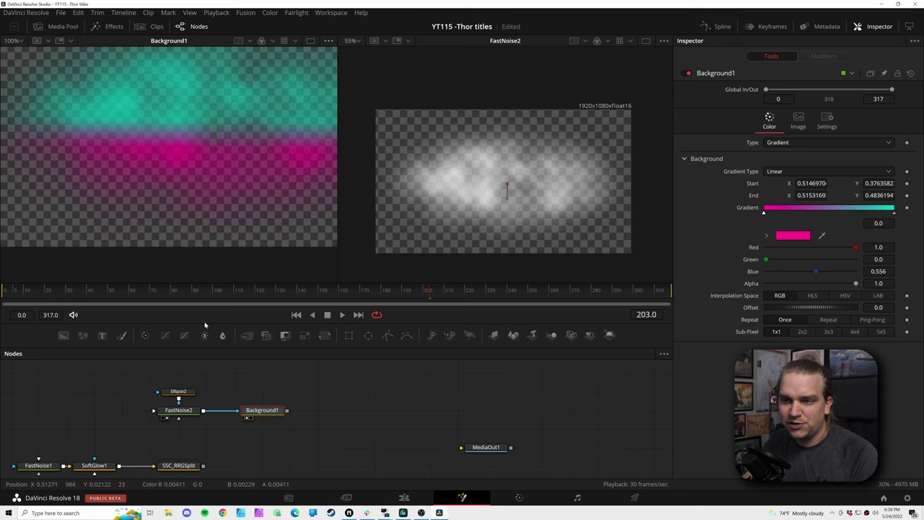
# Step: Move the start and end points of Background1's gradient upward in the first viewer to center the color transition
pyautogui.click(177, 392)
pyautogui.click(184, 409)
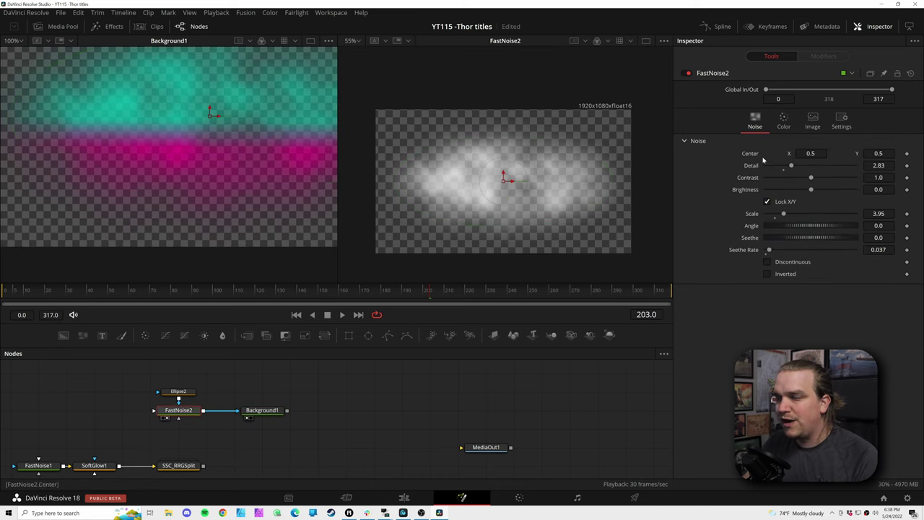
pyautogui.click(258, 410)
pyautogui.scroll(-1, 207, 211)
pyautogui.moveTo(169, 155); pyautogui.dragTo(172, 139)
pyautogui.moveTo(169, 182)
pyautogui.mouseDown()
pyautogui.moveTo(174, 207)
pyautogui.moveTo(178, 184)
pyautogui.moveTo(175, 213)
pyautogui.moveTo(174, 155)
pyautogui.moveTo(171, 167)
pyautogui.mouseUp()
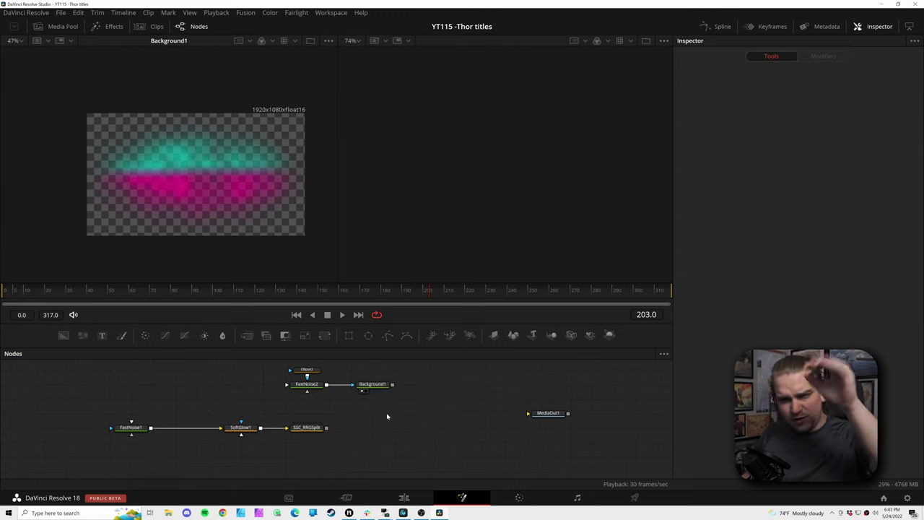
# Step: View FastNoise1 and SSC_RRGSplit in the first viewer and examine the star field up close
pyautogui.click(130, 427)
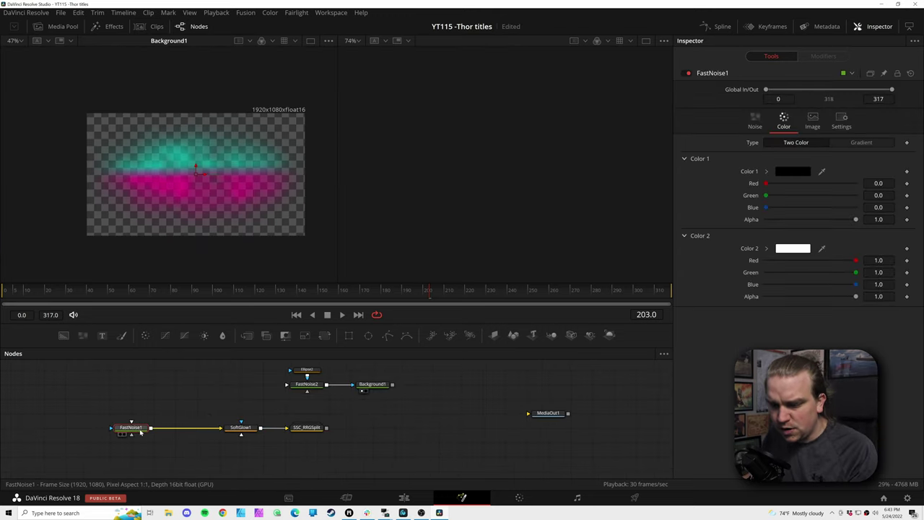
pyautogui.press('1')
pyautogui.click(306, 427)
pyautogui.press('1')
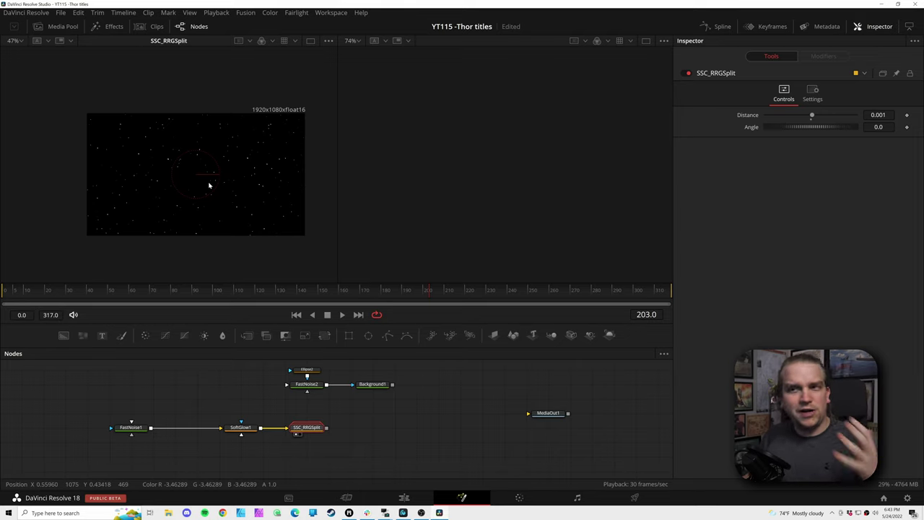
pyautogui.scroll(4, 195, 214)
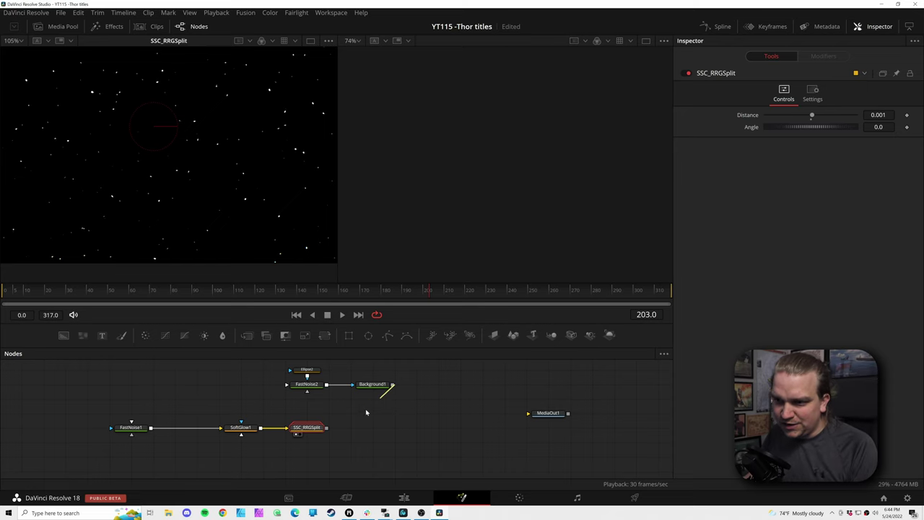
# Step: Try merging Background1 directly over SSC_RRGSplit in the second viewer, and delete that merge
pyautogui.moveTo(366, 412); pyautogui.dragTo(327, 430)
pyautogui.press('2')
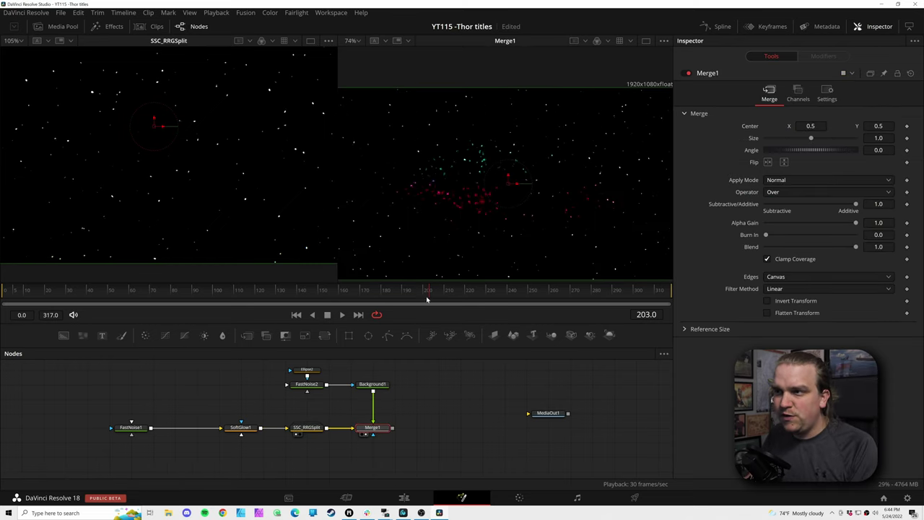
pyautogui.scroll(-3, 536, 222)
pyautogui.scroll(5, 553, 225)
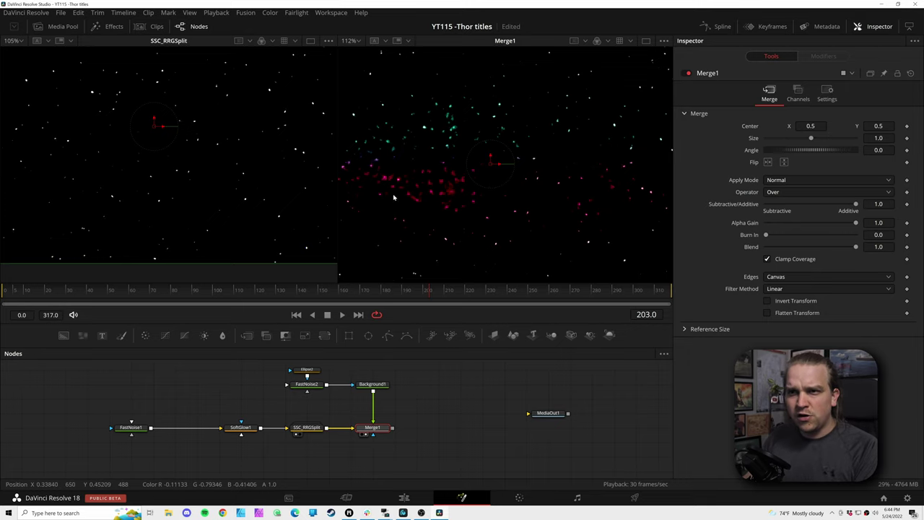
pyautogui.scroll(-3, 135, 190)
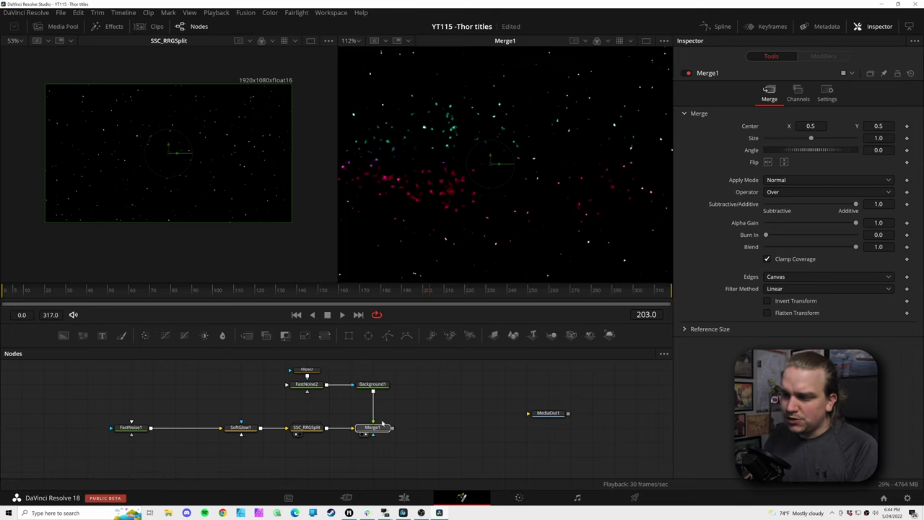
pyautogui.press('Delete')
# Step: Add a solid black Background node, merge SSC_RRGSplit over it, and set the merge's apply mode to Lighten
pyautogui.click(334, 455)
pyautogui.click(64, 335)
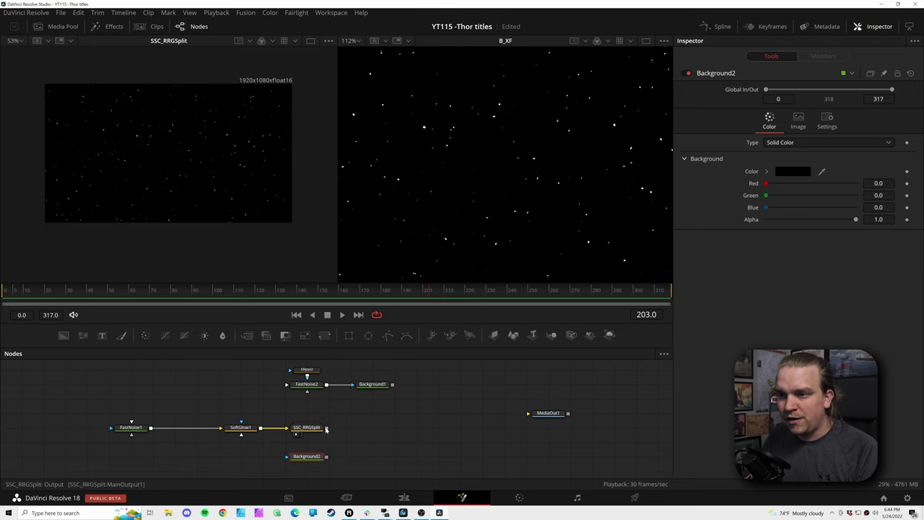
pyautogui.moveTo(326, 427); pyautogui.dragTo(327, 458)
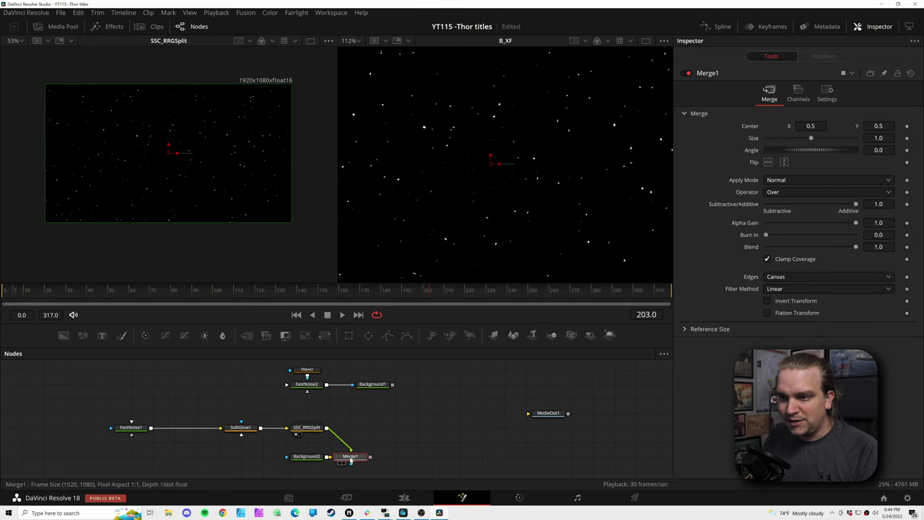
pyautogui.click(776, 182)
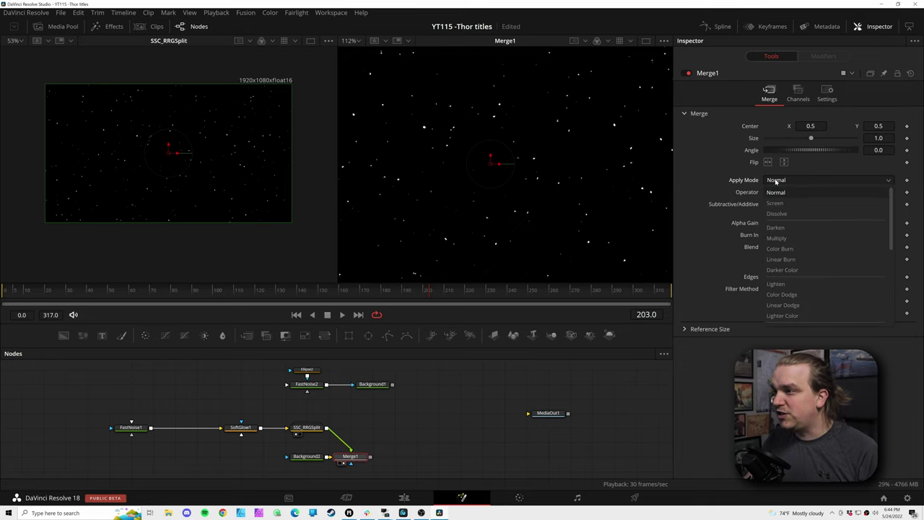
pyautogui.click(794, 281)
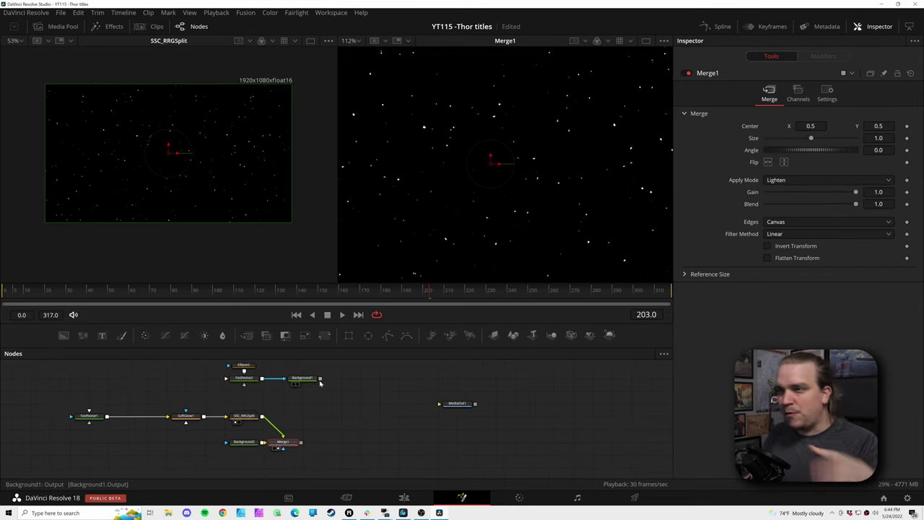
# Step: Merge Background1's colored clouds over Merge1 and check the composite in the second viewer
pyautogui.moveTo(320, 379); pyautogui.dragTo(302, 441)
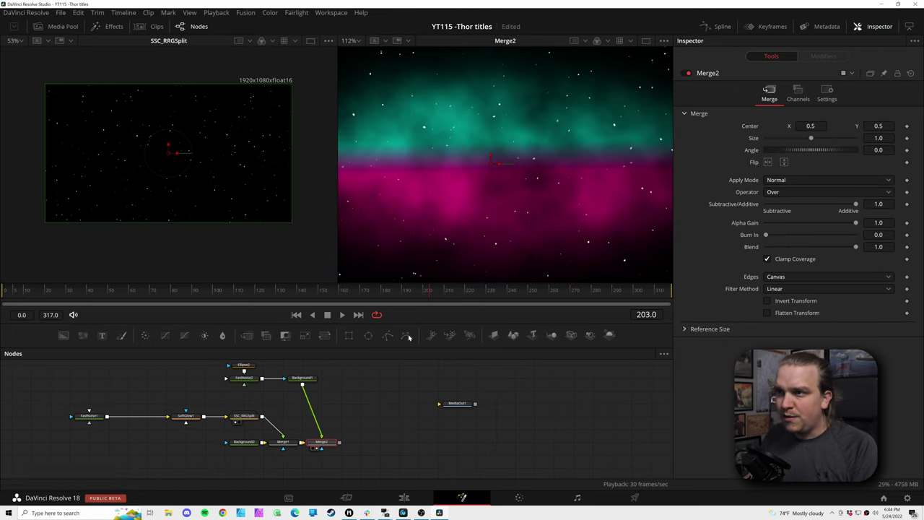
pyautogui.scroll(-3, 491, 246)
pyautogui.scroll(4, 466, 250)
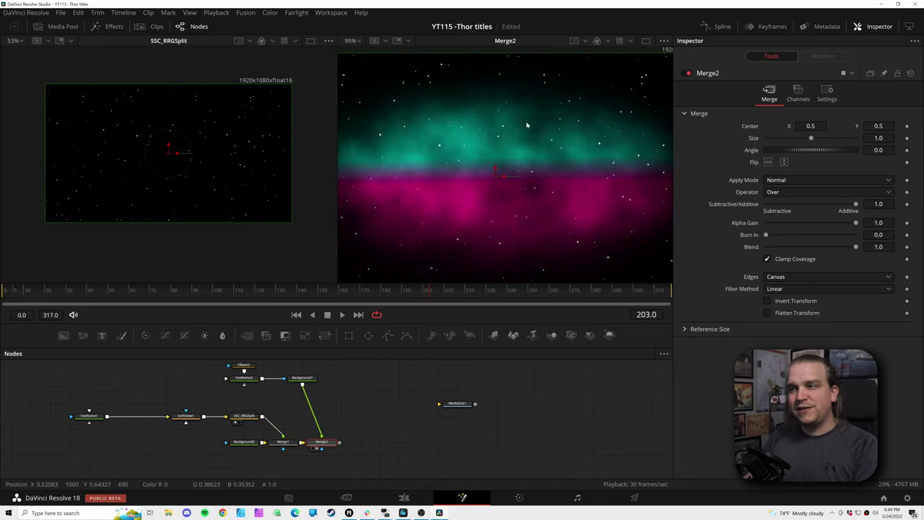
# Step: Set FastNoise2's detail to 5.19, contrast to 1.029 and scale to 2.78
pyautogui.click(244, 366)
pyautogui.click(243, 388)
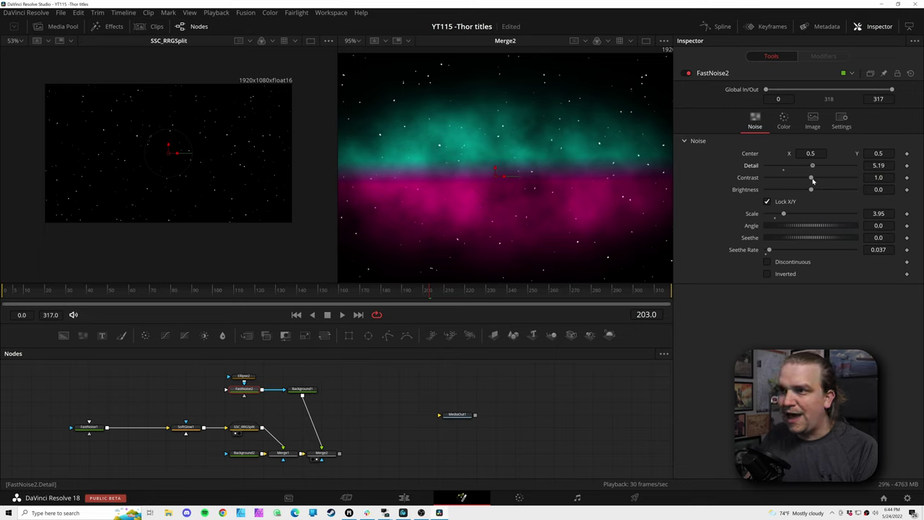
pyautogui.moveTo(811, 177)
pyautogui.mouseDown()
pyautogui.moveTo(800, 177)
pyautogui.moveTo(809, 178)
pyautogui.mouseUp()
pyautogui.moveTo(783, 214)
pyautogui.mouseDown()
pyautogui.moveTo(821, 219)
pyautogui.moveTo(777, 217)
pyautogui.mouseUp()
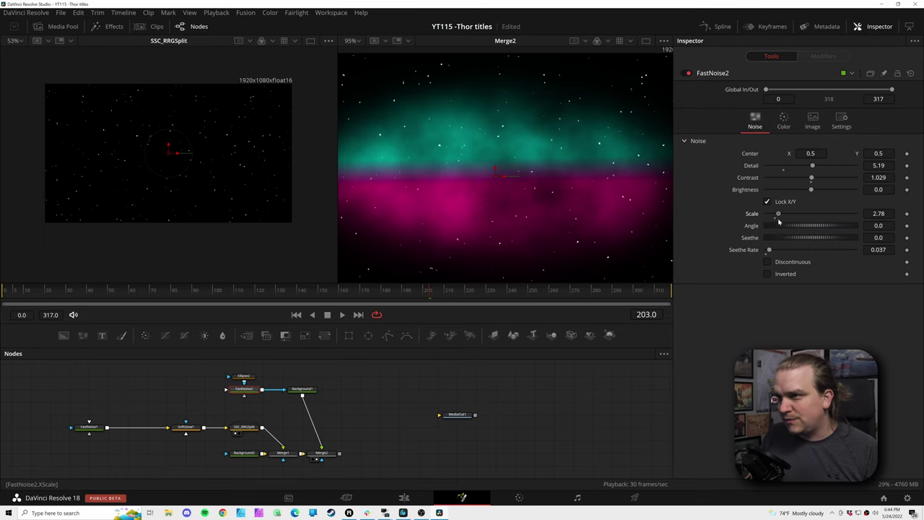
pyautogui.scroll(-2, 526, 210)
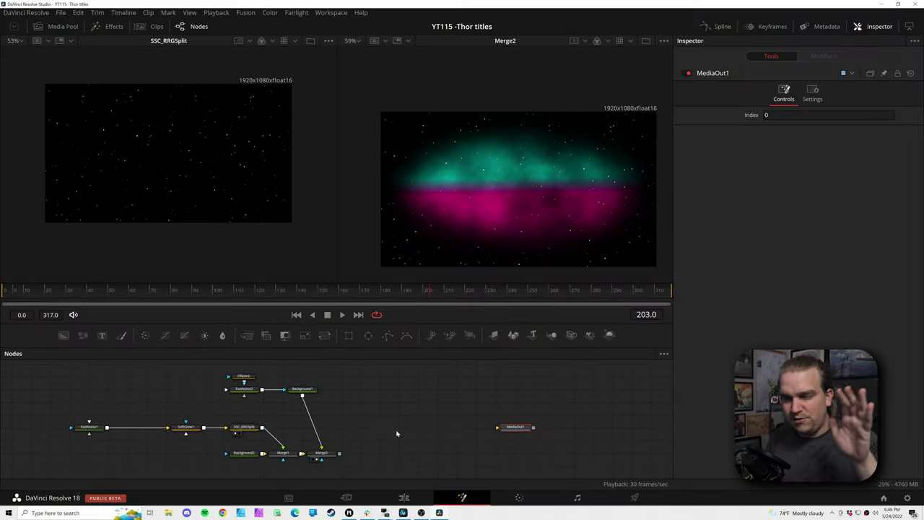
# Step: Move MediaOut1 farther from the merge nodes to make room in the node graph
pyautogui.scroll(-1, 390, 431)
pyautogui.moveTo(381, 429); pyautogui.dragTo(289, 421)
pyautogui.moveTo(406, 427); pyautogui.dragTo(524, 448)
pyautogui.scroll(-1, 357, 424)
pyautogui.moveTo(390, 396); pyautogui.dragTo(364, 396)
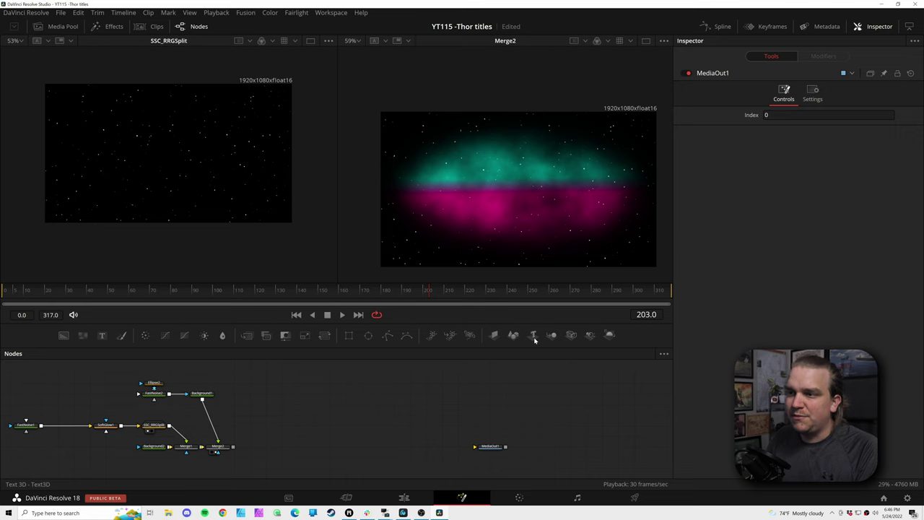
# Step: Build a 3D scene with Text3D and Camera3D nodes feeding a Merge3D, followed by a Renderer3D
pyautogui.moveTo(534, 339); pyautogui.dragTo(329, 394)
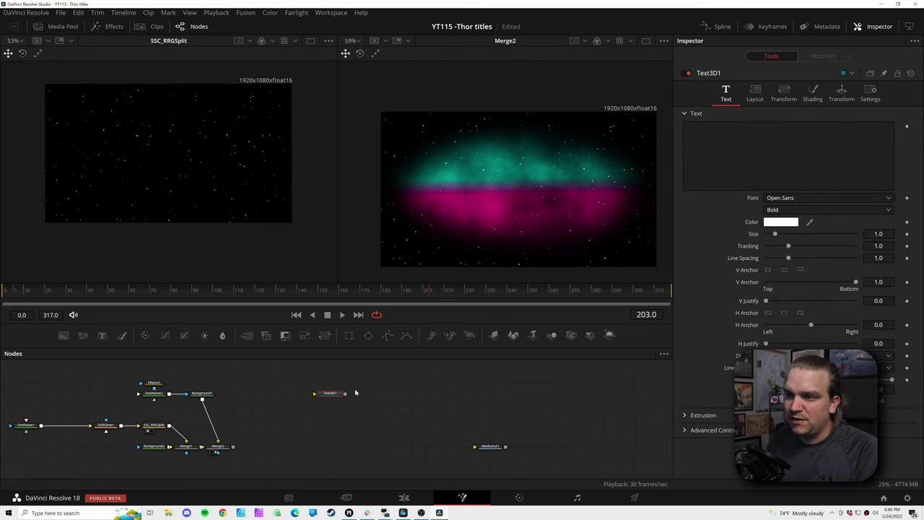
pyautogui.click(551, 337)
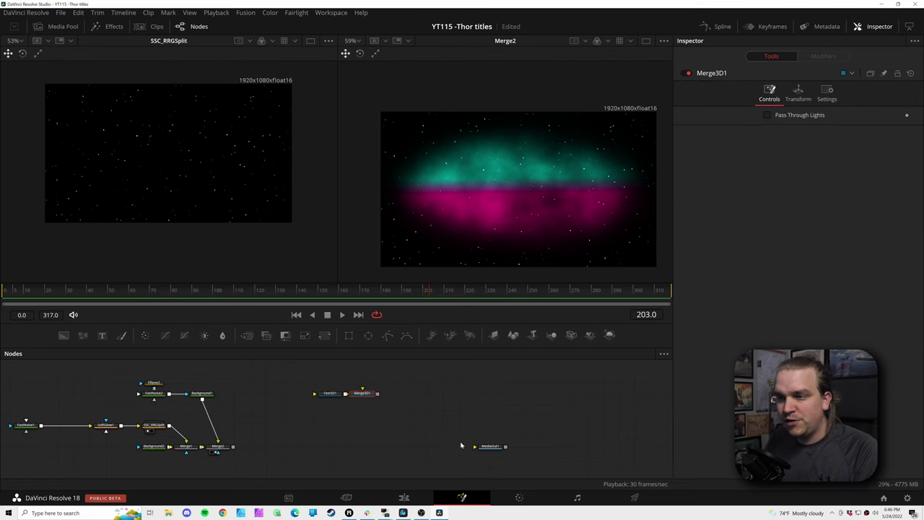
pyautogui.click(571, 335)
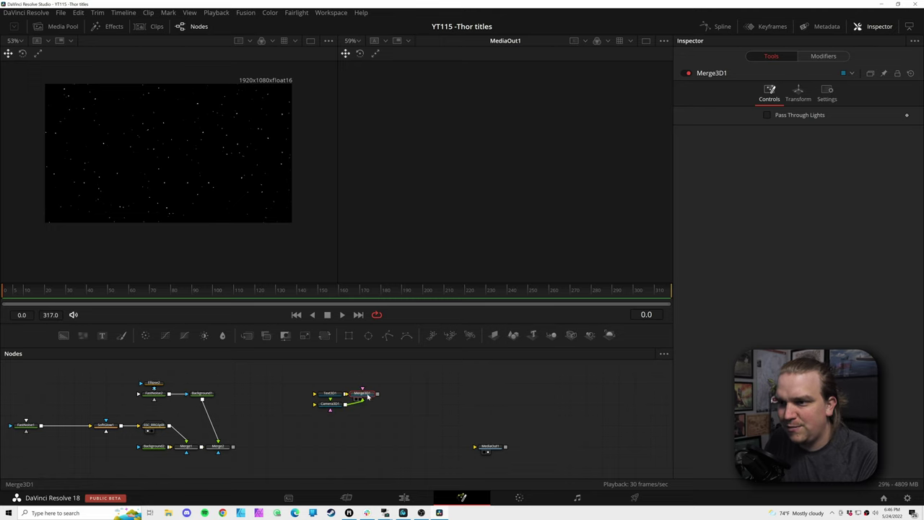
pyautogui.click(608, 335)
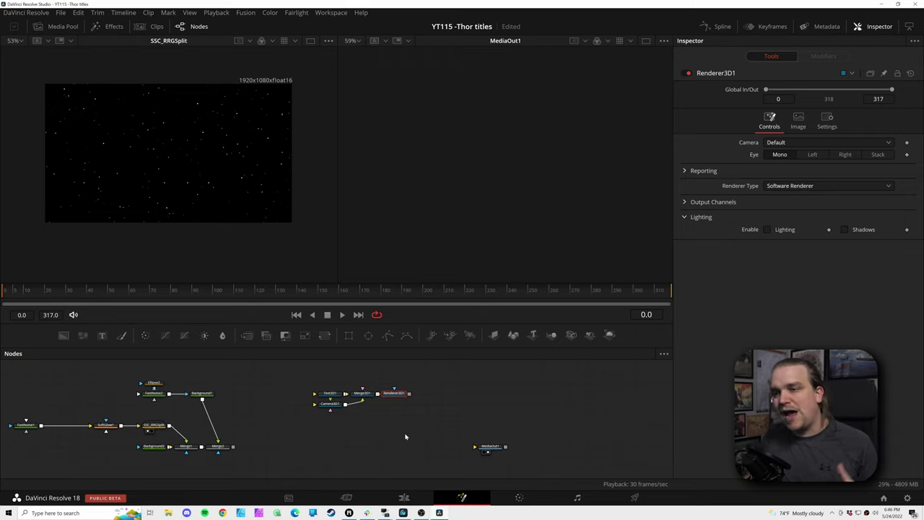
# Step: Show Merge3D1 in the first viewer and enter "KORG" as Text3D1's text
pyautogui.scroll(1, 397, 418)
pyautogui.click(356, 389)
pyautogui.press('1')
pyautogui.moveTo(155, 234); pyautogui.dragTo(194, 198)
pyautogui.rightClick(195, 199)
pyautogui.click(293, 366)
pyautogui.click(316, 389)
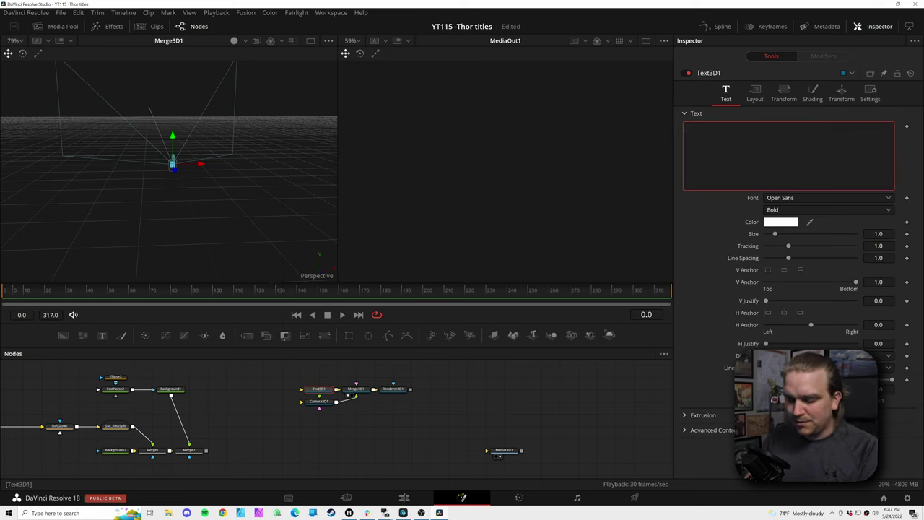
pyautogui.write('KORG')
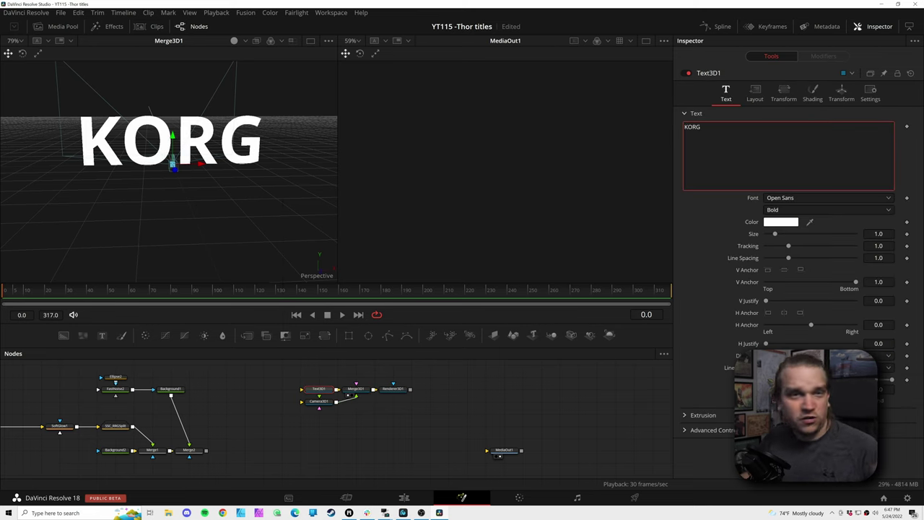
pyautogui.moveTo(878, 234); pyautogui.dragTo(876, 233)
pyautogui.write('1')
pyautogui.press('Return')
pyautogui.click(790, 199)
pyautogui.click(783, 199)
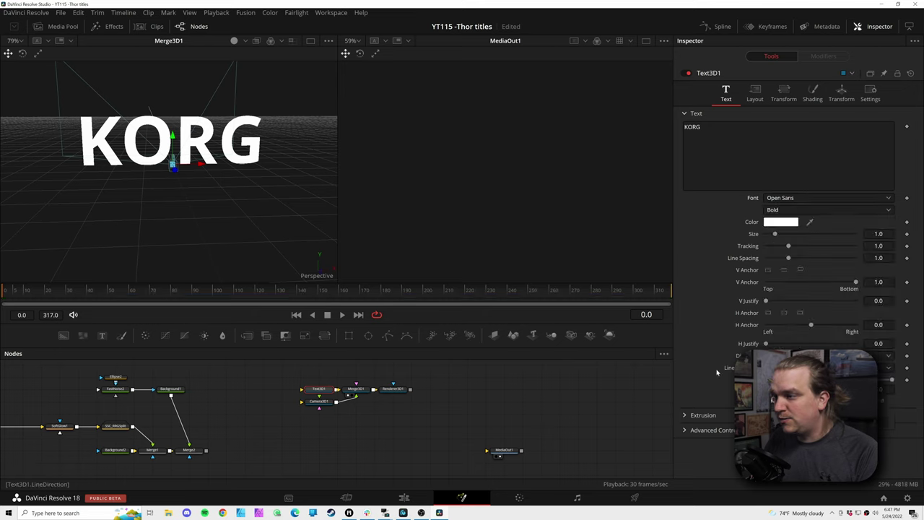
# Step: Extrude the KORG text to a depth of 0.2
pyautogui.click(684, 415)
pyautogui.scroll(-1, 724, 380)
pyautogui.moveTo(766, 395); pyautogui.dragTo(855, 394)
pyautogui.moveTo(265, 184); pyautogui.dragTo(212, 210)
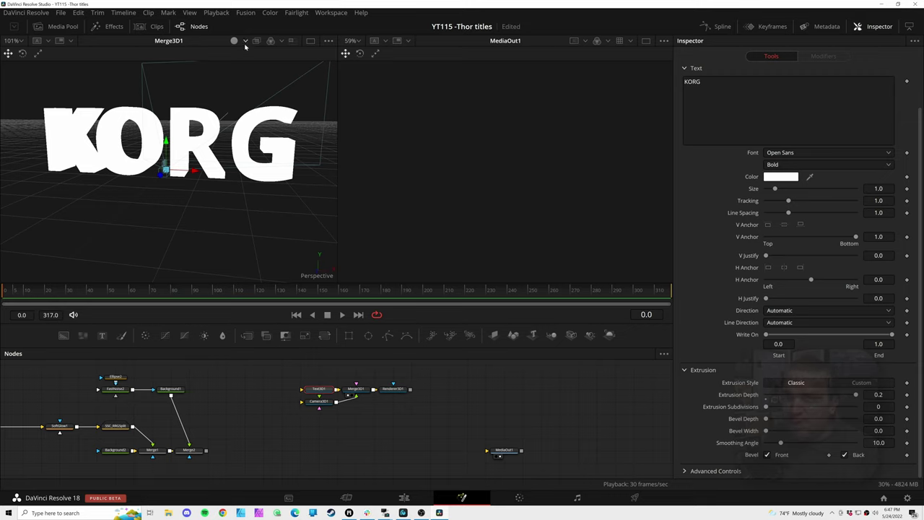
# Step: Switch the first viewer's 3D shading to Shadows
pyautogui.click(244, 42)
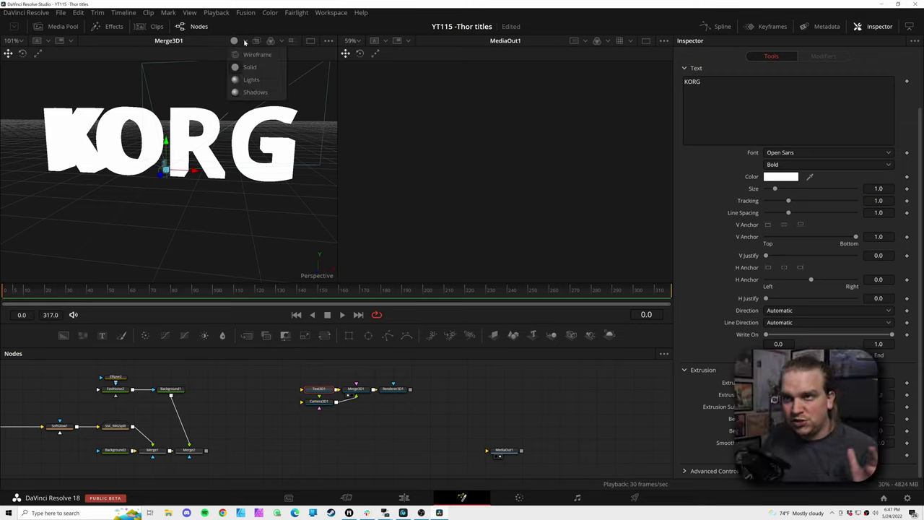
pyautogui.click(263, 92)
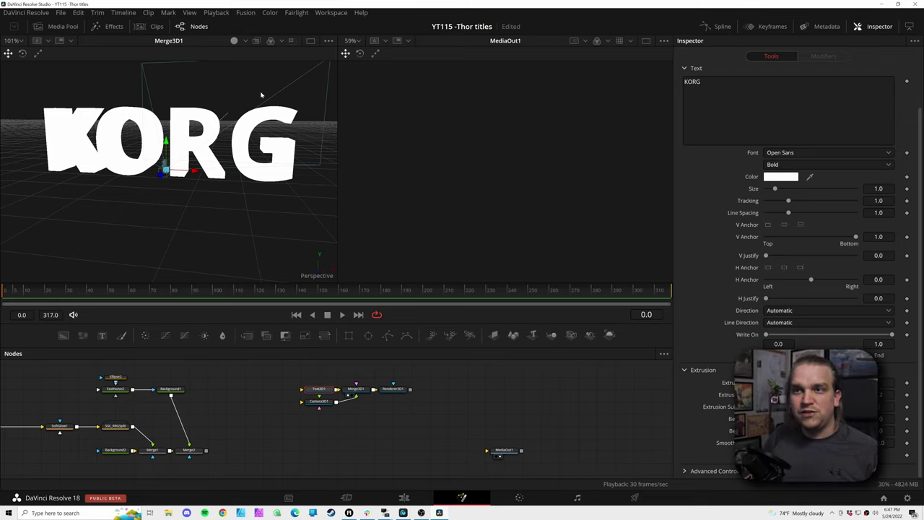
pyautogui.scroll(-2, 232, 212)
pyautogui.scroll(3, 231, 213)
# Step: Set Text3D1's extrusion depth to 0.3
pyautogui.moveTo(239, 215); pyautogui.dragTo(210, 231)
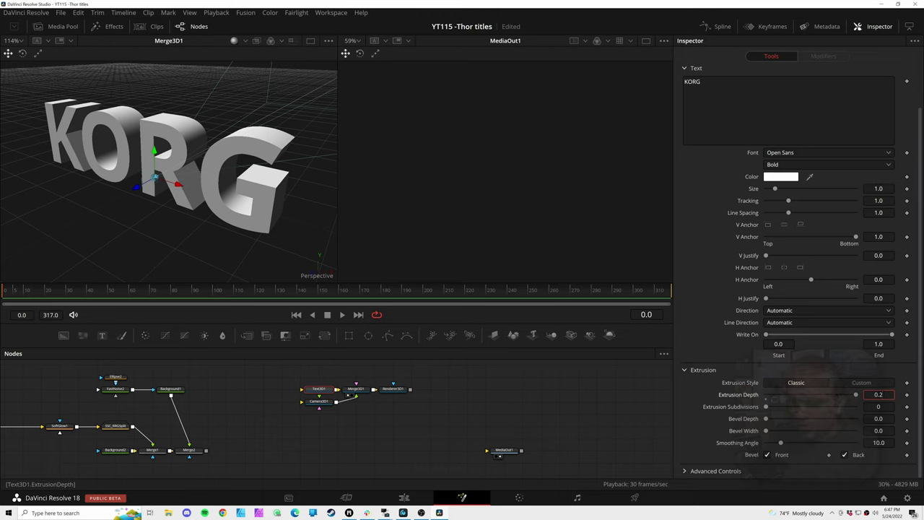
pyautogui.write('0.3')
pyautogui.press('Tab')
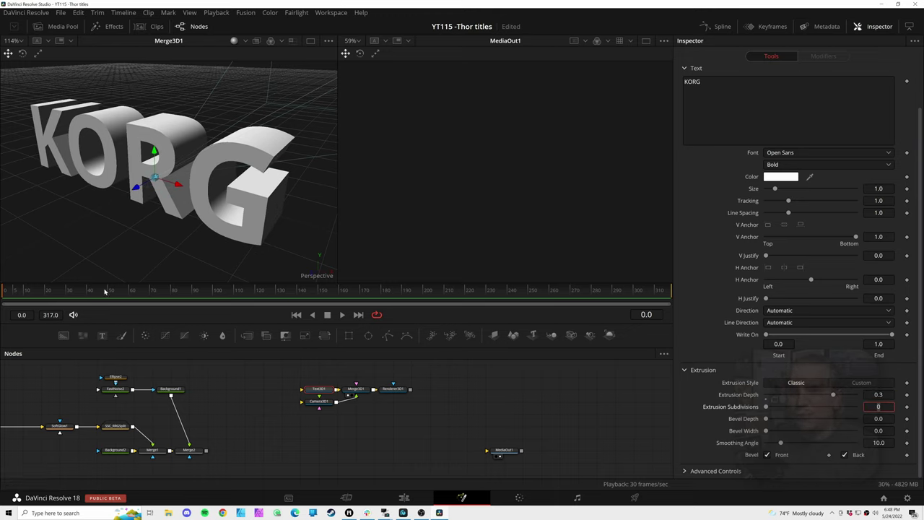
# Step: Examine the extruded KORG letters from above, from the front and up close
pyautogui.scroll(2, 200, 270)
pyautogui.moveTo(200, 269); pyautogui.dragTo(162, 225)
pyautogui.scroll(-4, 214, 199)
pyautogui.scroll(5, 221, 199)
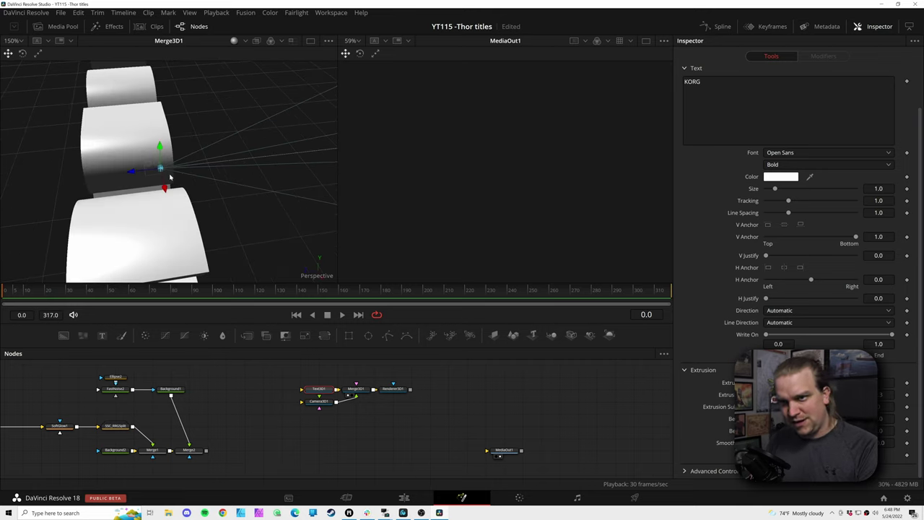
pyautogui.scroll(3, 153, 219)
pyautogui.moveTo(154, 219); pyautogui.dragTo(295, 167)
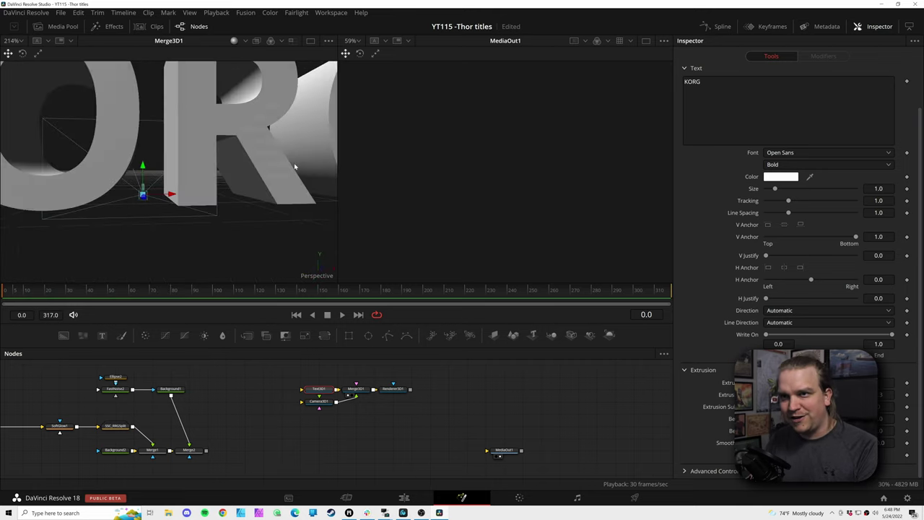
pyautogui.scroll(-9, 194, 200)
pyautogui.scroll(4, 180, 214)
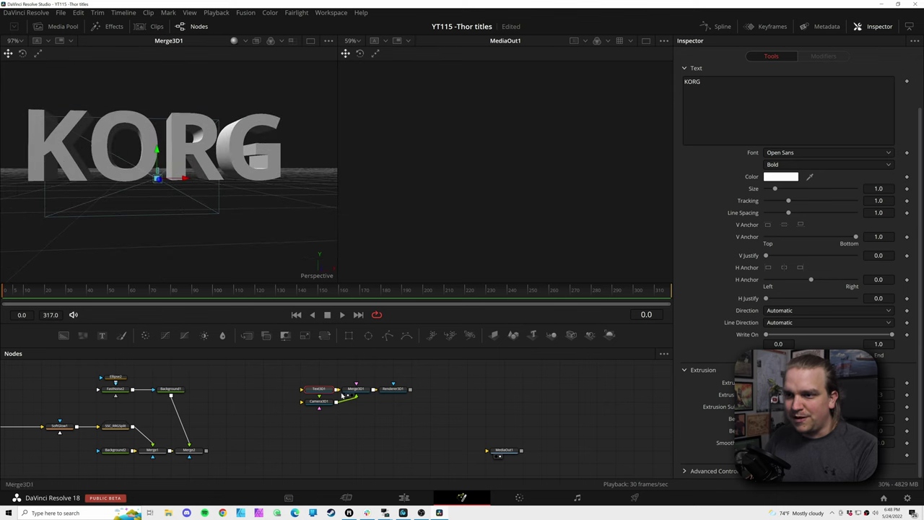
# Step: Pull Camera3D1 back along its depth axis so it stands in front of the KORG text
pyautogui.click(320, 401)
pyautogui.scroll(3, 347, 417)
pyautogui.scroll(-3, 301, 207)
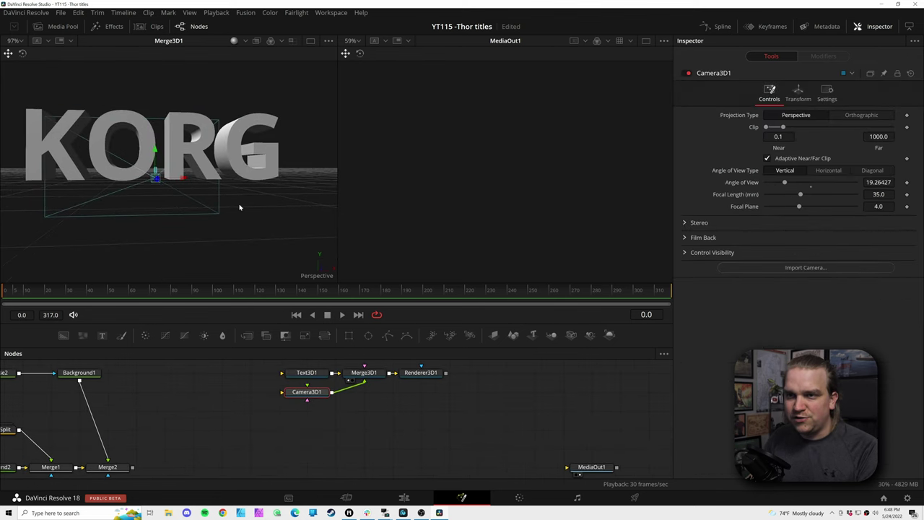
pyautogui.moveTo(216, 220); pyautogui.dragTo(171, 238)
pyautogui.moveTo(147, 186); pyautogui.dragTo(30, 277)
pyautogui.moveTo(101, 274); pyautogui.dragTo(241, 233)
pyautogui.scroll(-5, 209, 236)
pyautogui.moveTo(178, 239); pyautogui.dragTo(150, 126)
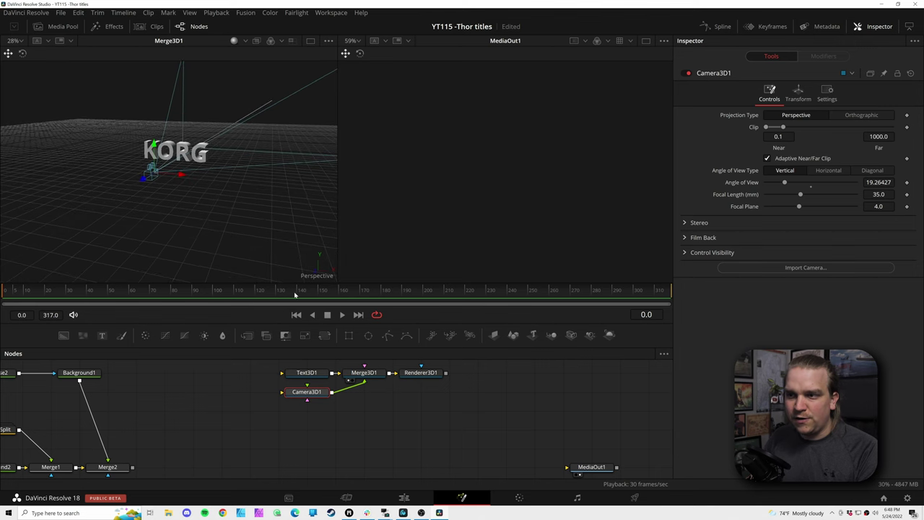
# Step: Show the Renderer3D1 output in the second viewer
pyautogui.moveTo(404, 394); pyautogui.dragTo(390, 405)
pyautogui.click(404, 386)
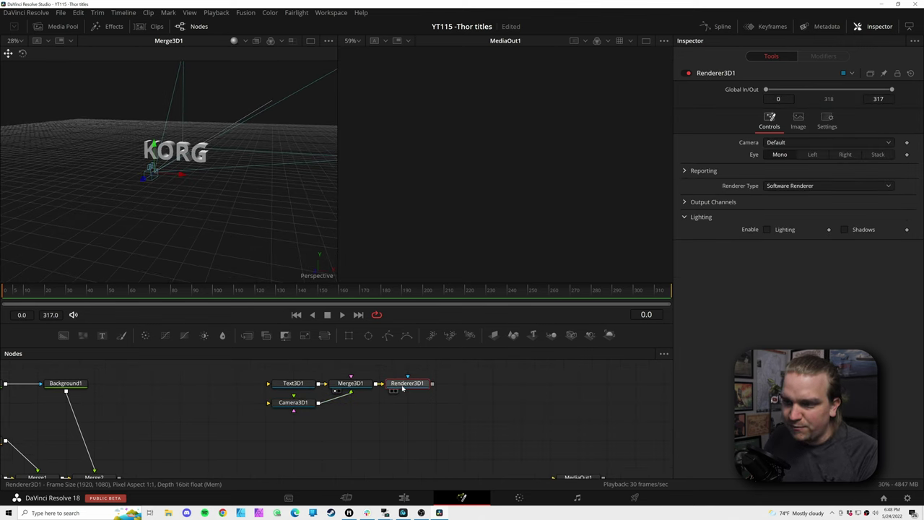
pyautogui.press('2')
pyautogui.scroll(-4, 532, 147)
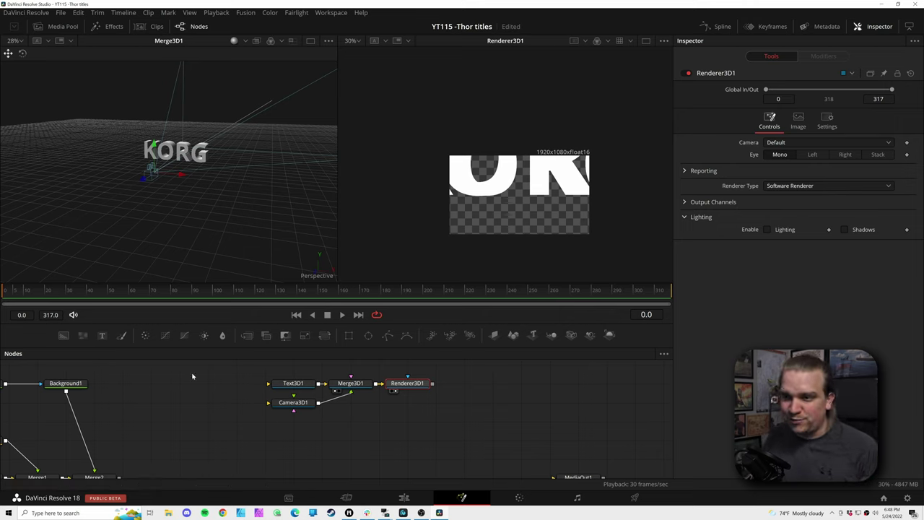
# Step: Set Camera3D1's focal length to 12 mm and move the camera slightly closer to the KORG text
pyautogui.click(295, 406)
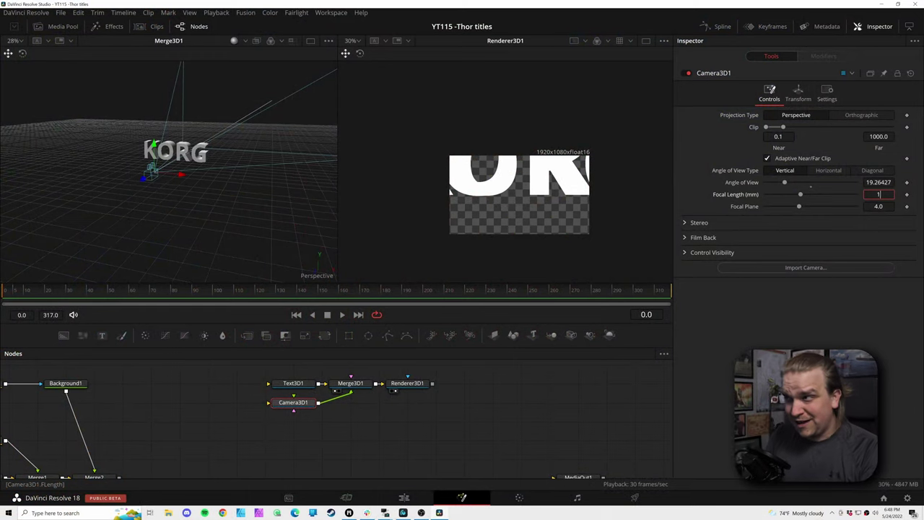
pyautogui.write('2')
pyautogui.press('Tab')
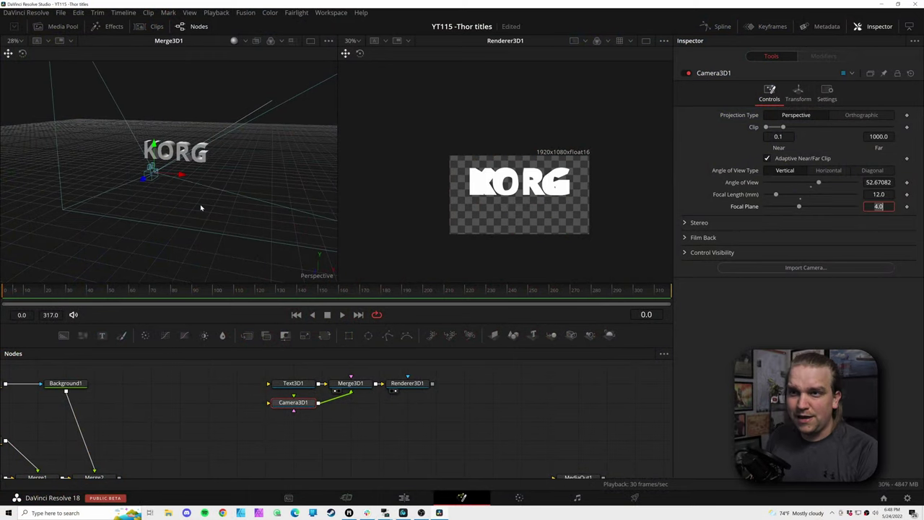
pyautogui.moveTo(143, 179); pyautogui.dragTo(155, 141)
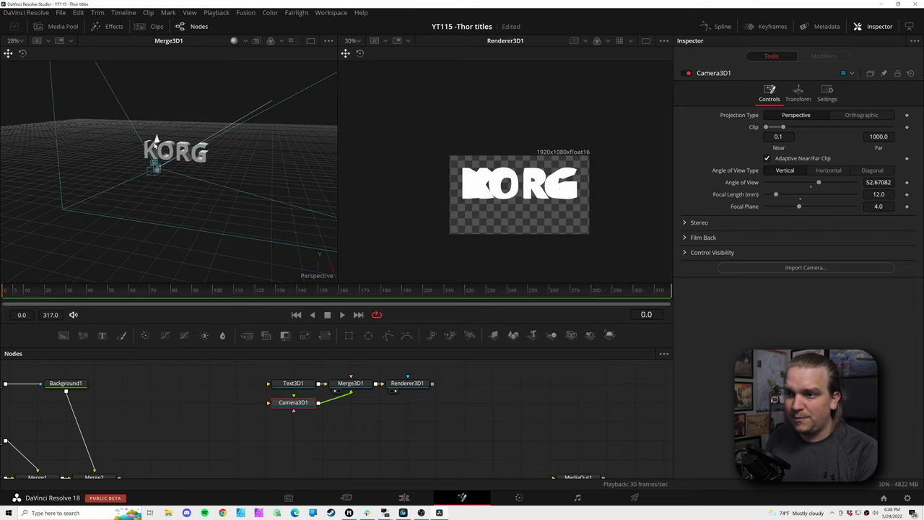
# Step: Toggle Renderer3D1's lighting on and off to compare the rendered KORG text
pyautogui.click(401, 383)
pyautogui.click(768, 230)
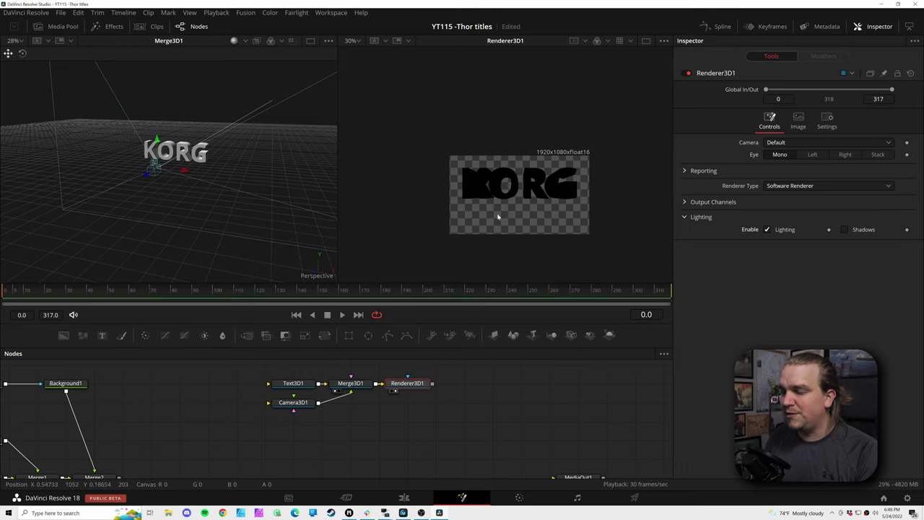
pyautogui.click(767, 229)
pyautogui.click(767, 229)
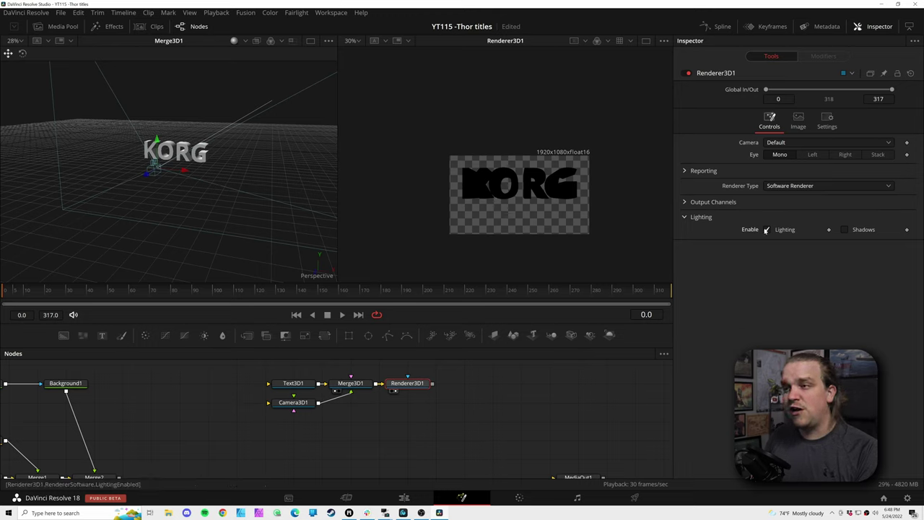
pyautogui.click(767, 230)
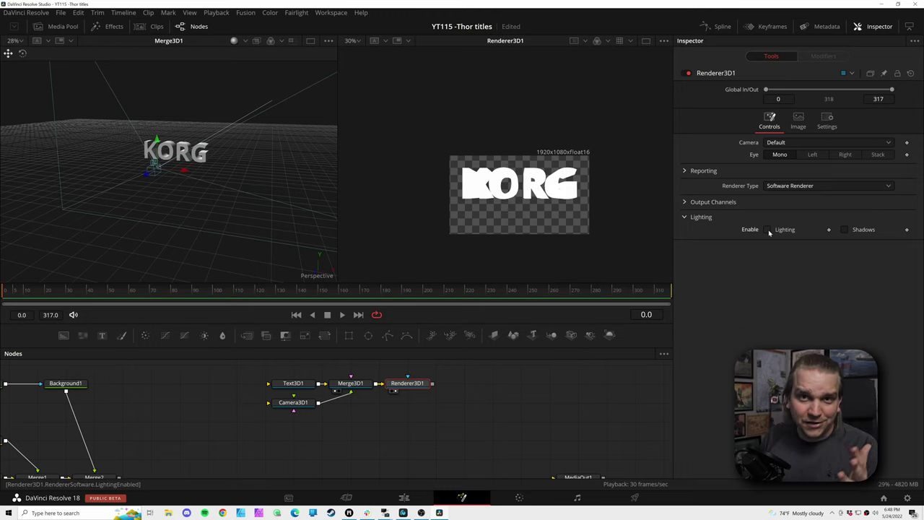
# Step: Change the KORG text's Open Sans style to Extrabold
pyautogui.click(774, 210)
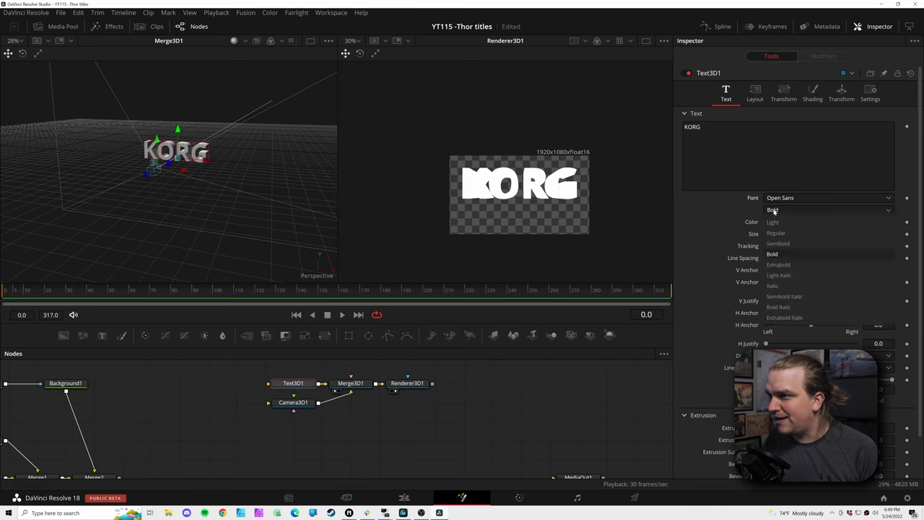
pyautogui.click(779, 266)
pyautogui.scroll(3, 229, 215)
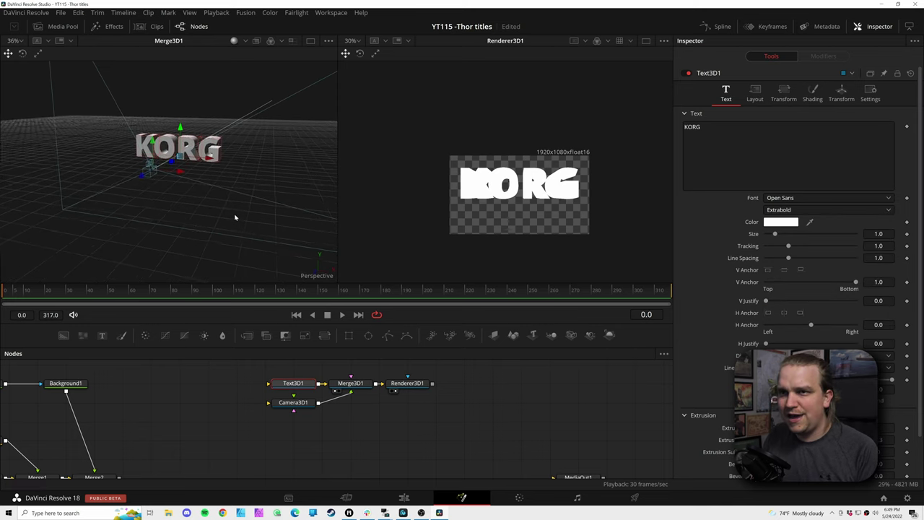
pyautogui.moveTo(225, 220); pyautogui.dragTo(207, 221)
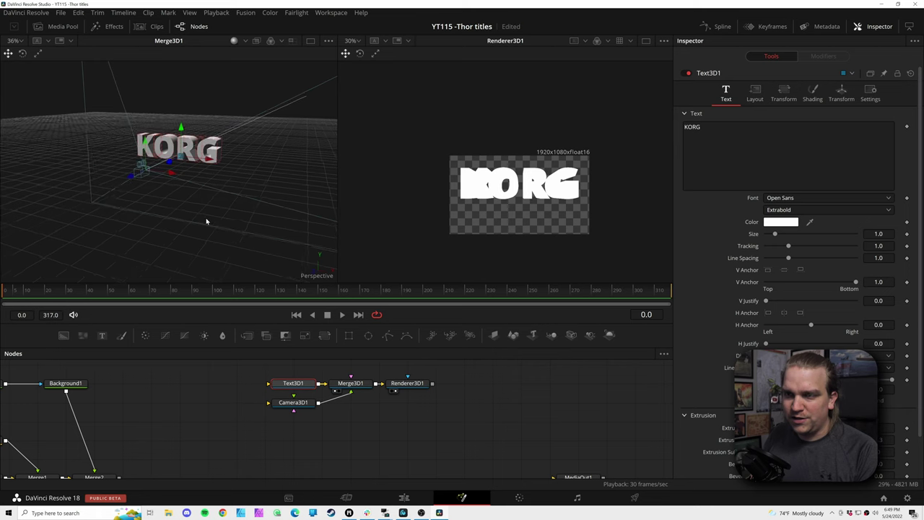
# Step: Tilt the camera slightly so the KORG text sits vertically centred in the rendered frame
pyautogui.scroll(-2, 199, 223)
pyautogui.scroll(-1, 191, 223)
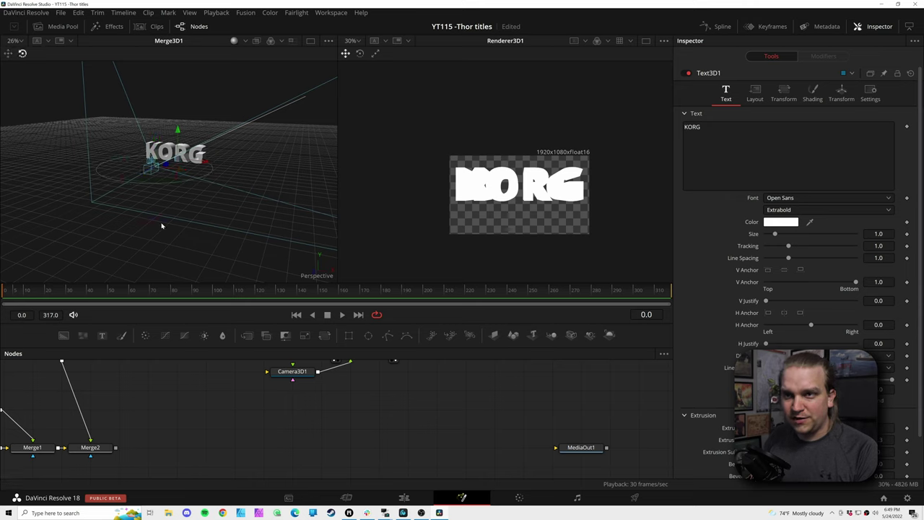
pyautogui.moveTo(124, 195); pyautogui.dragTo(127, 196)
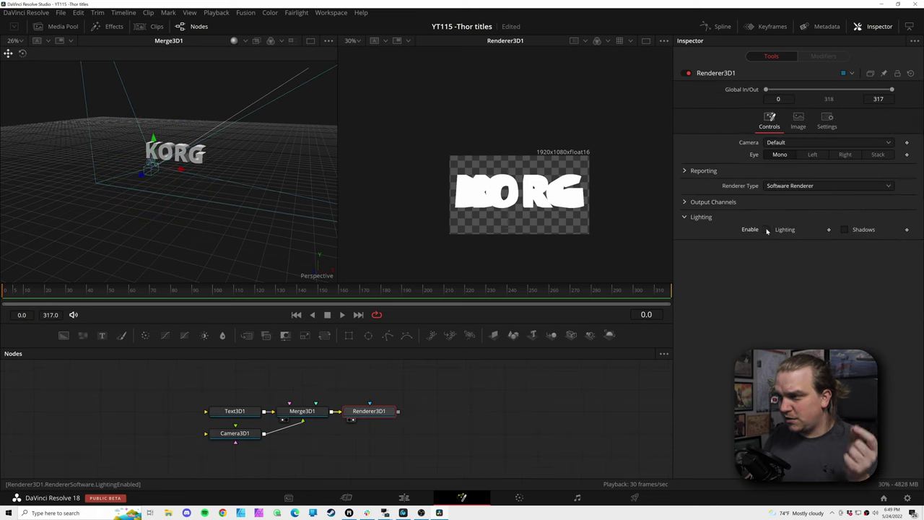
# Step: Enable lighting in Renderer3D1
pyautogui.click(767, 228)
pyautogui.scroll(3, 136, 216)
pyautogui.moveTo(138, 223); pyautogui.dragTo(132, 231)
pyautogui.scroll(-1, 131, 231)
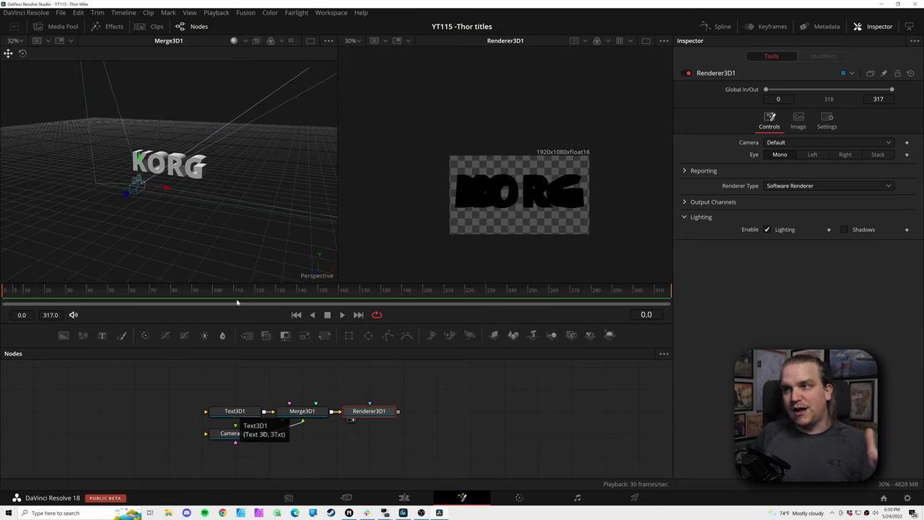
# Step: Add a spotlight node and move the light forward in front of the KORG text, near the camera
pyautogui.click(591, 336)
pyautogui.moveTo(185, 220); pyautogui.dragTo(159, 239)
pyautogui.rightClick(159, 239)
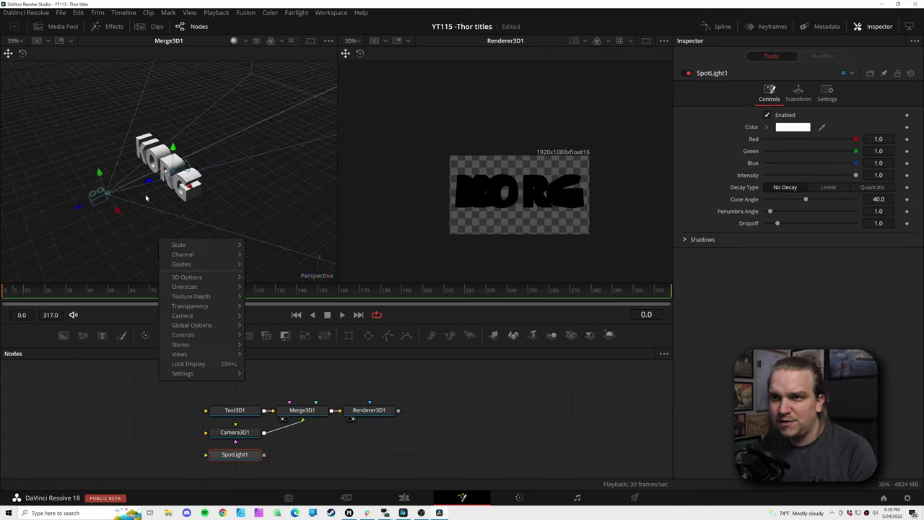
pyautogui.moveTo(150, 185); pyautogui.dragTo(121, 207)
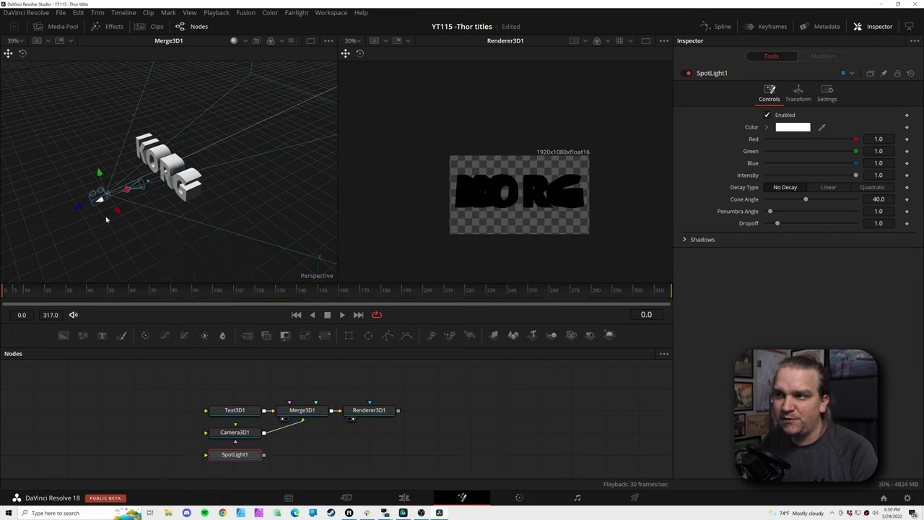
# Step: Connect SpotLight1 to Merge3D1 and rotate the light to illuminate the front of the KORG letters
pyautogui.moveTo(263, 454); pyautogui.dragTo(302, 406)
pyautogui.moveTo(64, 239); pyautogui.dragTo(13, 267)
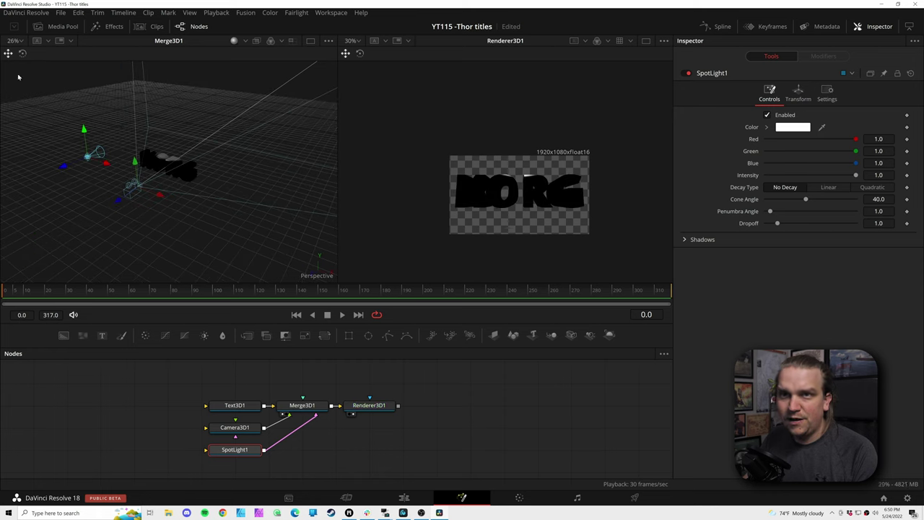
pyautogui.click(22, 53)
pyautogui.moveTo(43, 199); pyautogui.dragTo(38, 187)
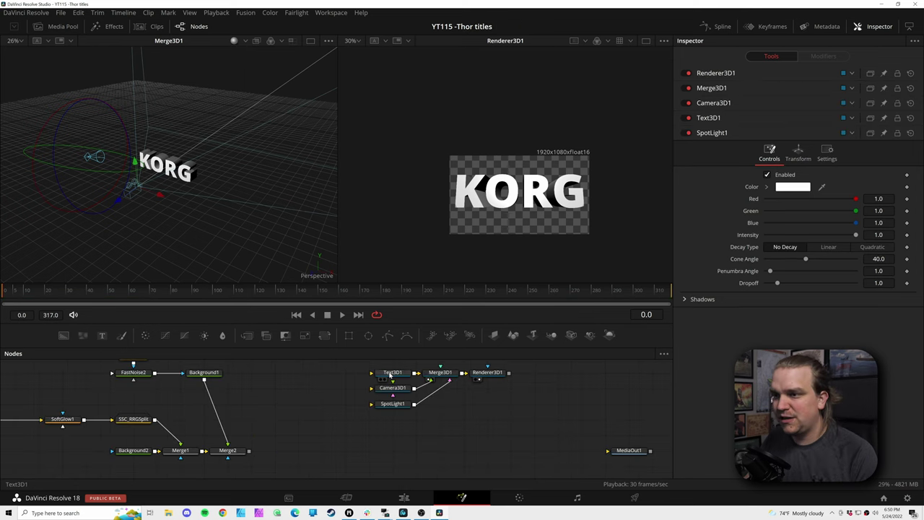
# Step: Tilt the characters of Text3D1 backward with an X rotation of about -15
pyautogui.click(390, 373)
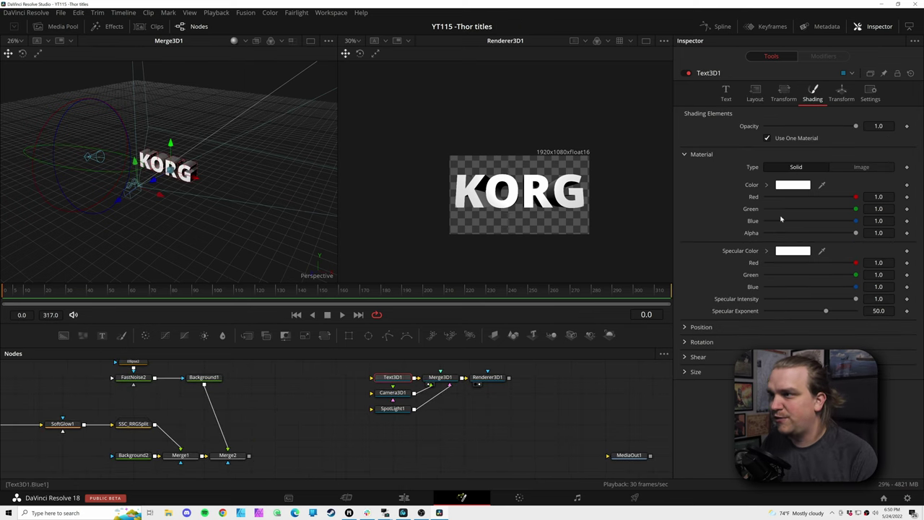
pyautogui.click(784, 94)
pyautogui.click(687, 179)
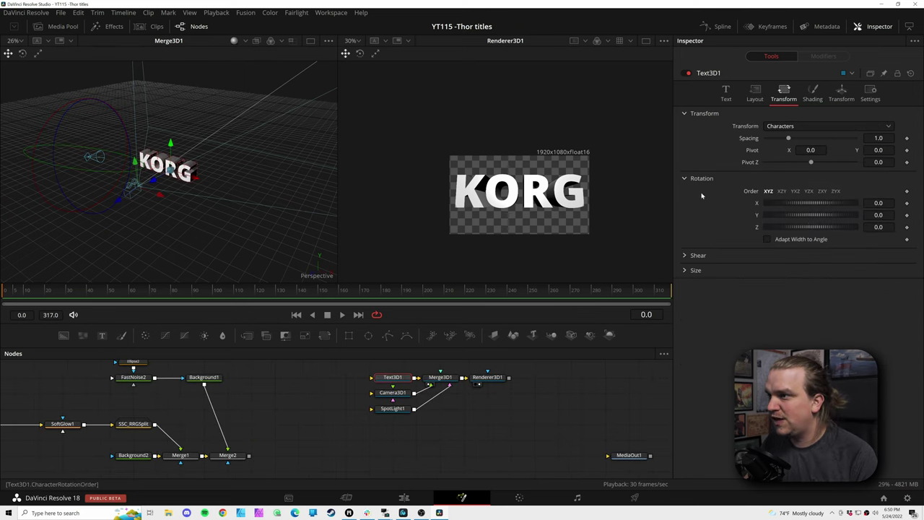
pyautogui.moveTo(877, 202); pyautogui.dragTo(854, 203)
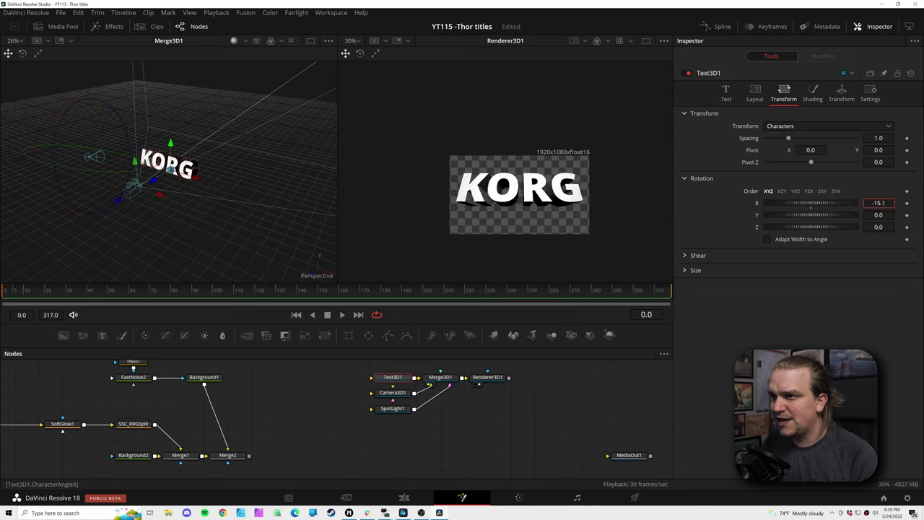
# Step: Set Text3D1's extrusion depth to 0.4 and its layout centre Y to 0.474
pyautogui.click(725, 94)
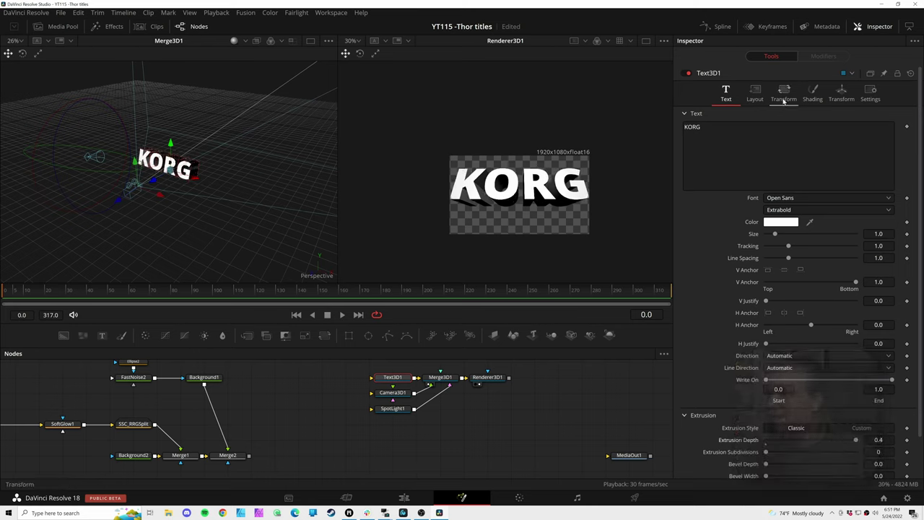
pyautogui.click(754, 94)
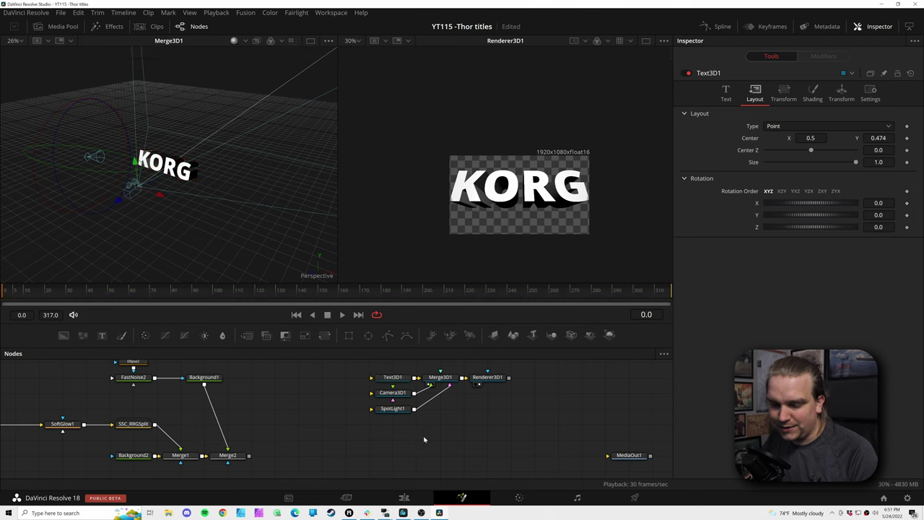
# Step: Reduce the KORG text size to 0.86 so it fits inside the rendered frame with some margin
pyautogui.scroll(-1, 423, 435)
pyautogui.scroll(2, 408, 428)
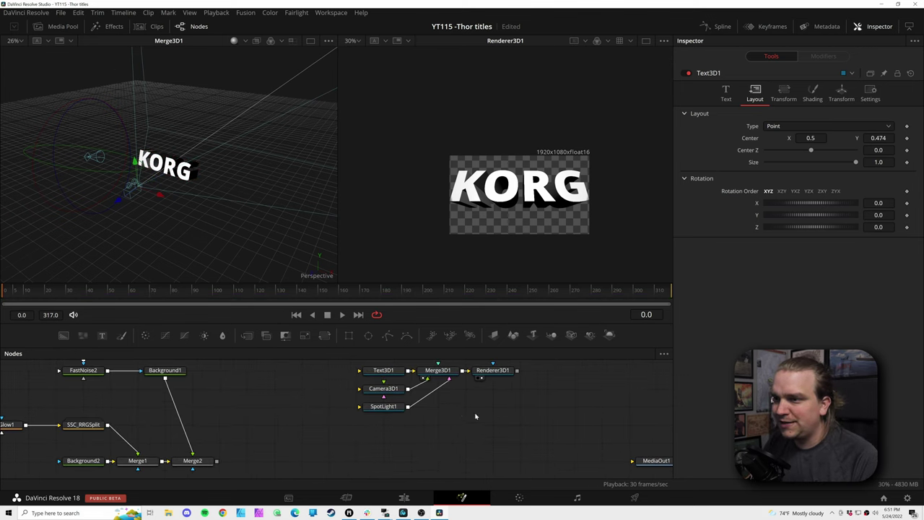
pyautogui.click(383, 395)
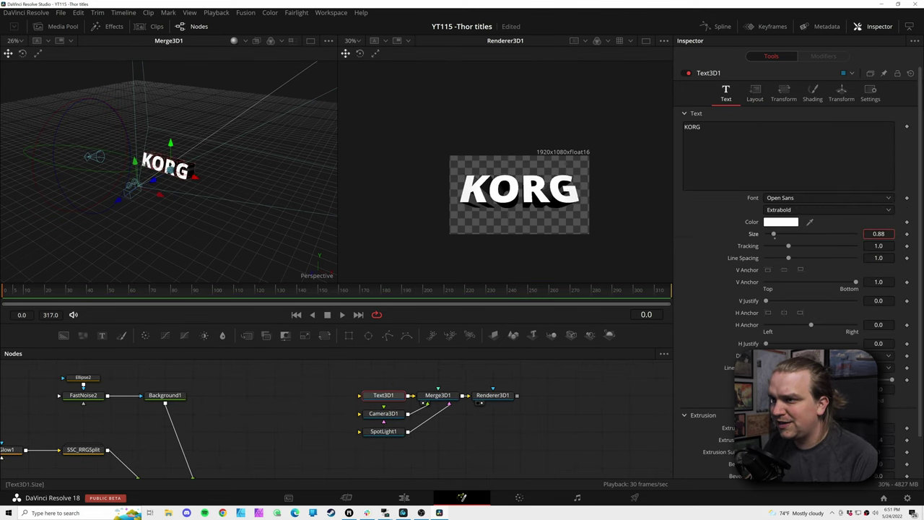
pyautogui.scroll(3, 555, 250)
pyautogui.scroll(-1, 542, 238)
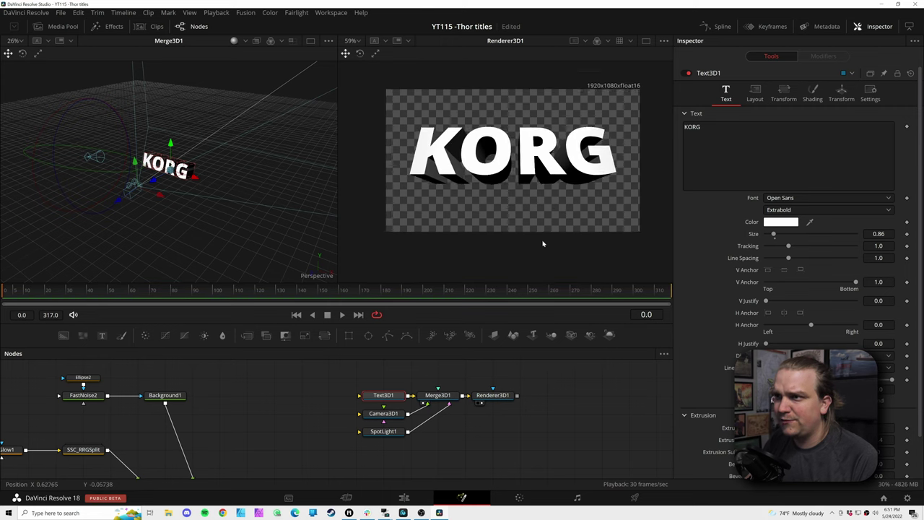
# Step: Merge the Renderer3D1 output over the Merge2 background, connect the result to MediaOut1 and show MediaOut1 in the second viewer
pyautogui.scroll(-2, 477, 382)
pyautogui.moveTo(477, 374); pyautogui.dragTo(280, 432)
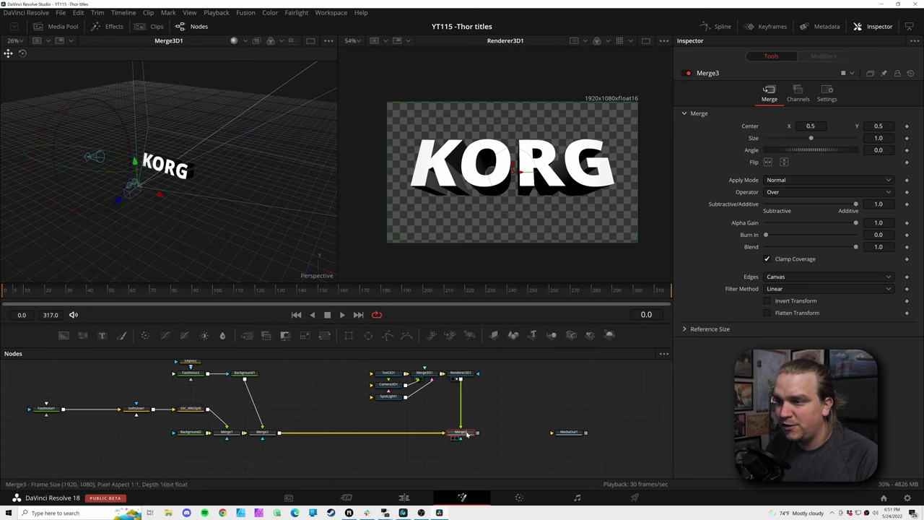
pyautogui.moveTo(477, 432); pyautogui.dragTo(570, 433)
pyautogui.click(571, 433)
pyautogui.press('2')
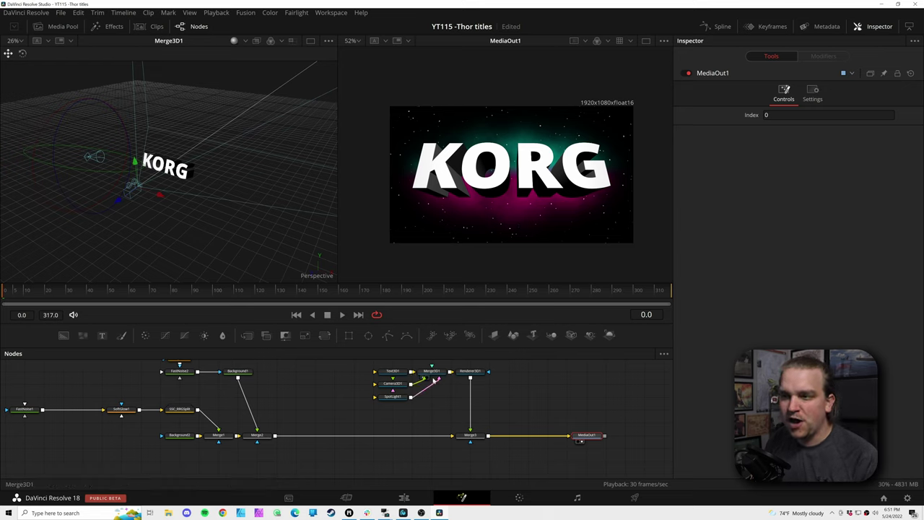
# Step: Add a Projector 3D node
pyautogui.scroll(2, 453, 407)
pyautogui.scroll(3, 203, 228)
pyautogui.scroll(-1, 202, 228)
pyautogui.moveTo(202, 228); pyautogui.dragTo(103, 118)
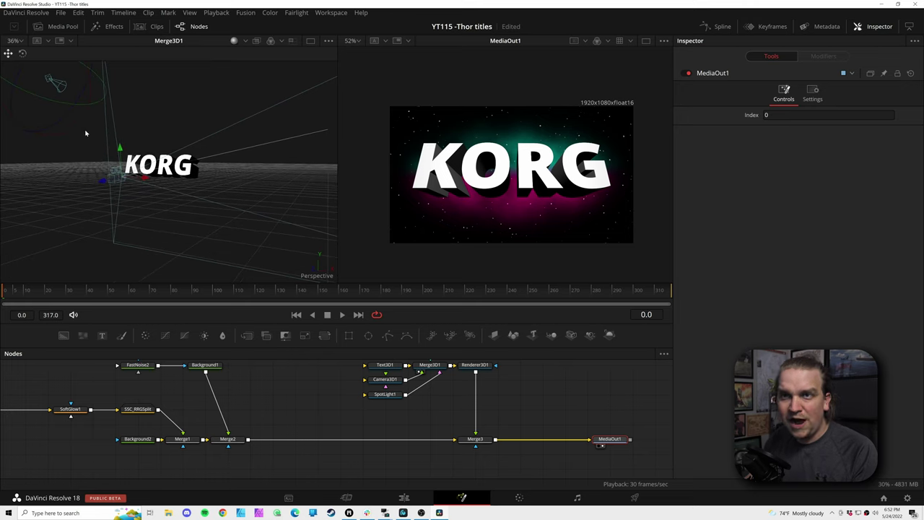
pyautogui.moveTo(160, 209); pyautogui.dragTo(177, 235)
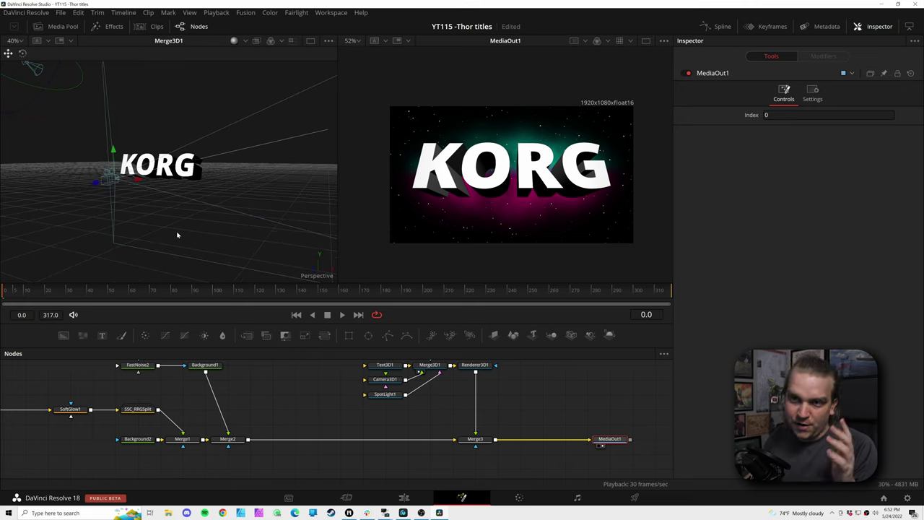
pyautogui.hotkey('shift', 'space')
pyautogui.write('pro')
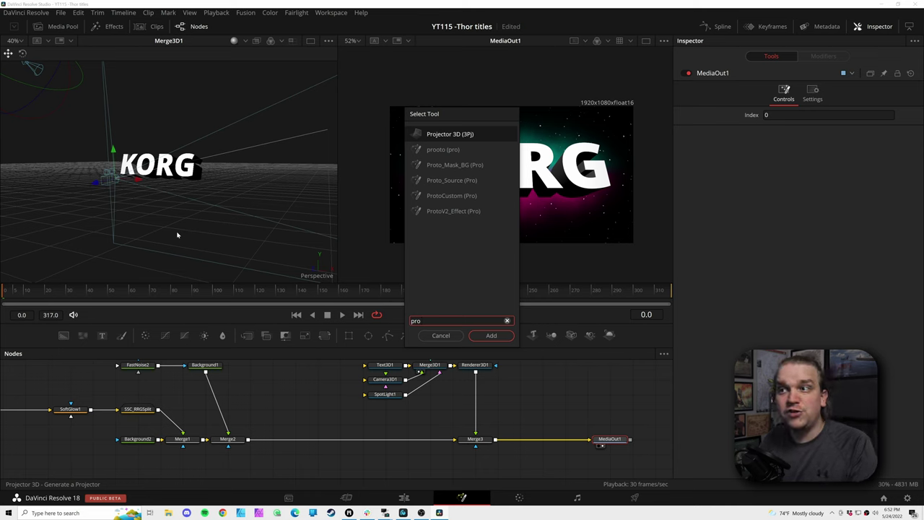
pyautogui.press('Return')
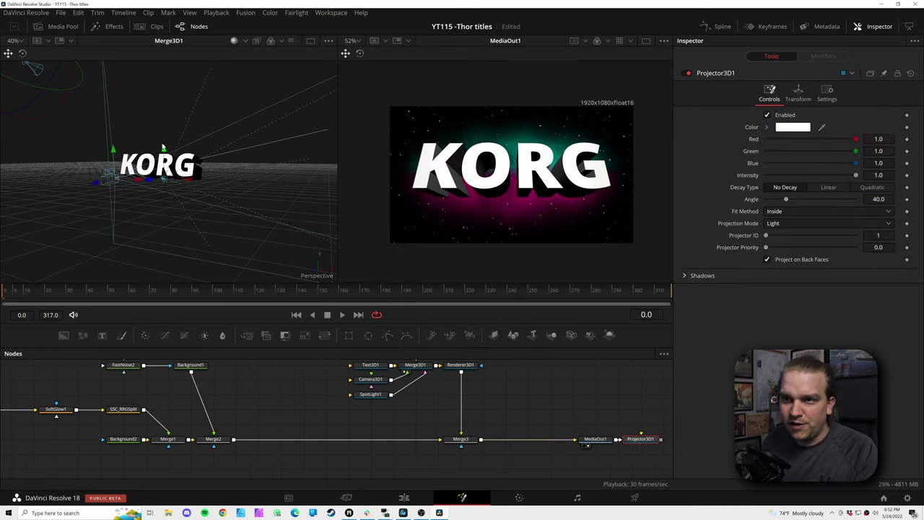
# Step: Lower the projector beneath the KORG text in the scene and place its node, detached from MediaOut1, above Text3D1
pyautogui.moveTo(165, 150); pyautogui.dragTo(190, 277)
pyautogui.rightClick(187, 271)
pyautogui.moveTo(419, 412); pyautogui.dragTo(359, 399)
pyautogui.moveTo(548, 434); pyautogui.dragTo(359, 378)
pyautogui.scroll(4, 381, 407)
pyautogui.moveTo(466, 412); pyautogui.dragTo(448, 438)
# Step: Rotate the projector so it points up at the KORG text and connect its output to Merge3D1
pyautogui.press('r')
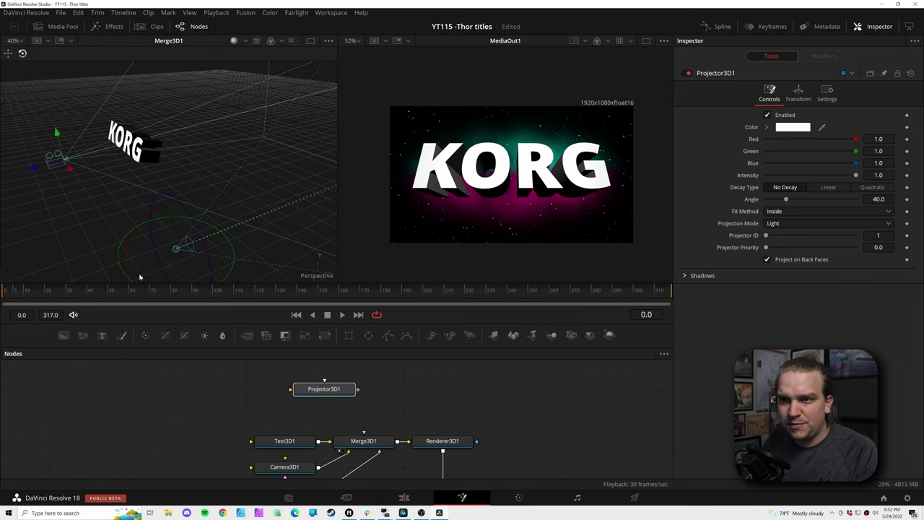
pyautogui.moveTo(127, 279); pyautogui.dragTo(207, 285)
pyautogui.moveTo(189, 221); pyautogui.dragTo(173, 208)
pyautogui.rightClick(173, 208)
pyautogui.moveTo(109, 219); pyautogui.dragTo(118, 265)
pyautogui.moveTo(93, 206); pyautogui.dragTo(129, 192)
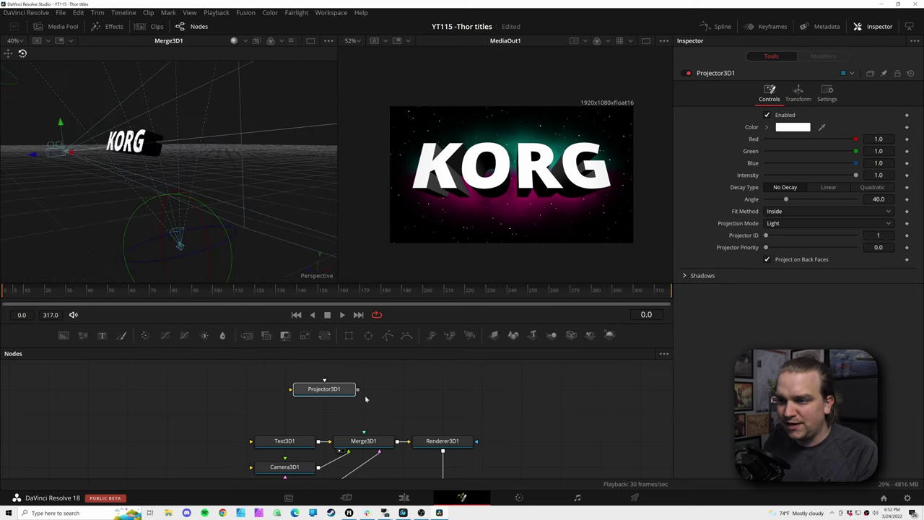
pyautogui.moveTo(358, 389); pyautogui.dragTo(363, 440)
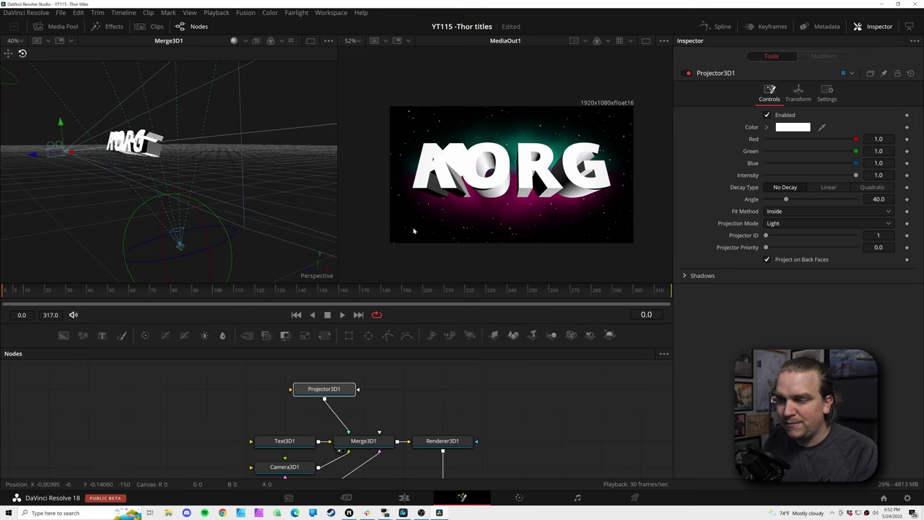
# Step: Adjust the position and tilt of the projector beneath the KORG text so its light catches the undersides of the letters
pyautogui.moveTo(266, 257); pyautogui.dragTo(225, 224)
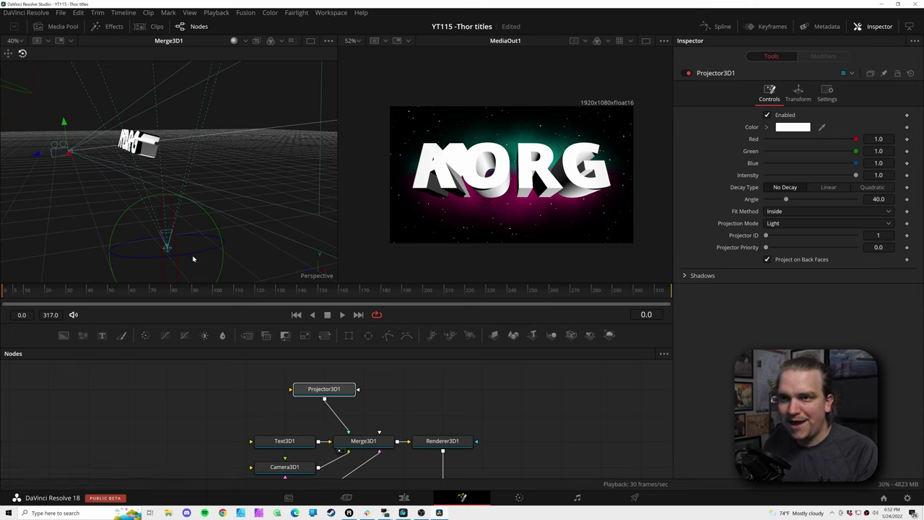
pyautogui.click(9, 54)
pyautogui.moveTo(200, 252); pyautogui.dragTo(190, 217)
pyautogui.click(22, 54)
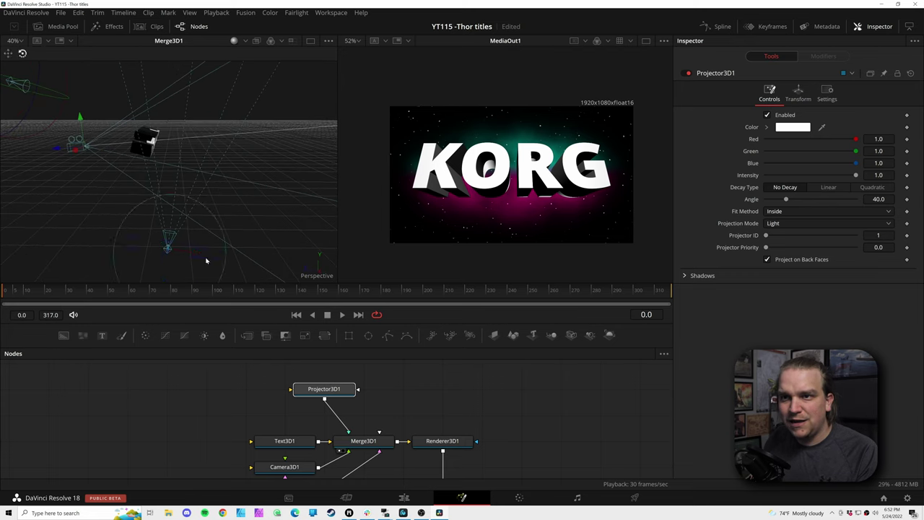
pyautogui.moveTo(223, 278); pyautogui.dragTo(227, 271)
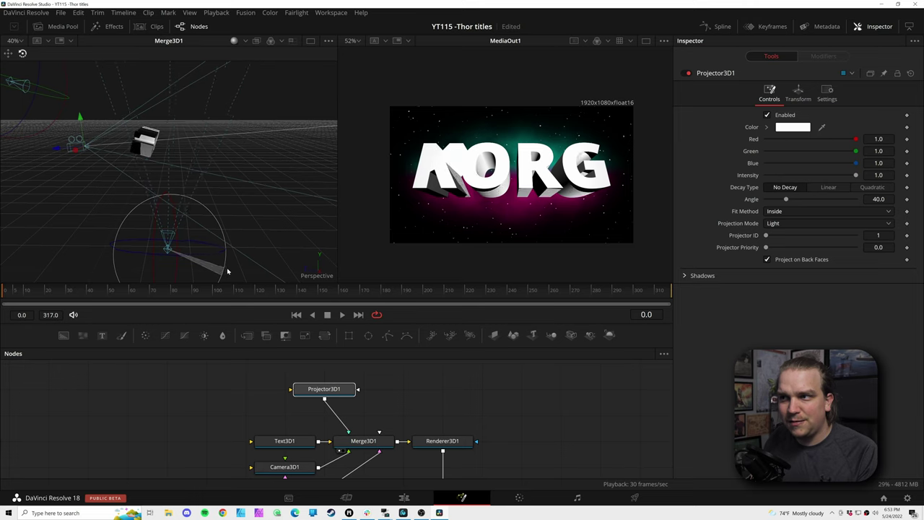
pyautogui.moveTo(155, 247); pyautogui.dragTo(155, 224)
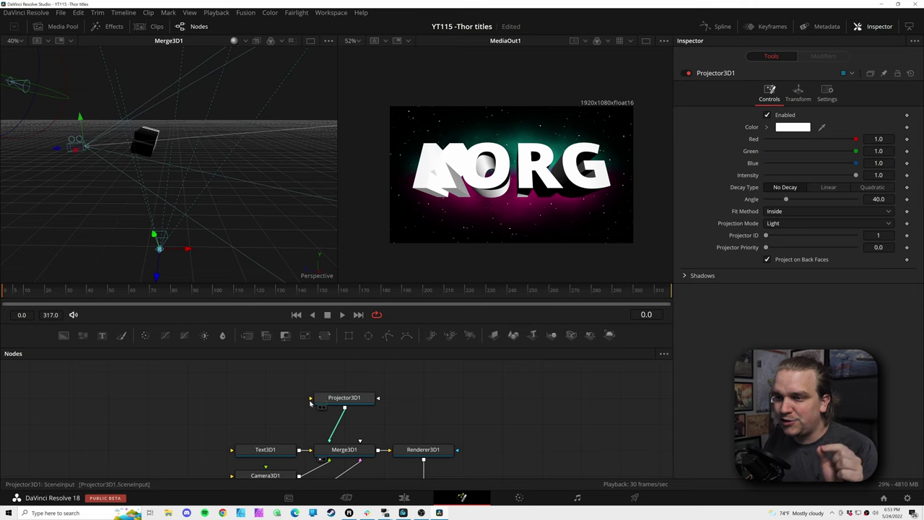
# Step: Add a Fast Noise node beside Projector3D1 and show it in the first viewer
pyautogui.scroll(2, 313, 421)
pyautogui.moveTo(320, 415); pyautogui.dragTo(306, 436)
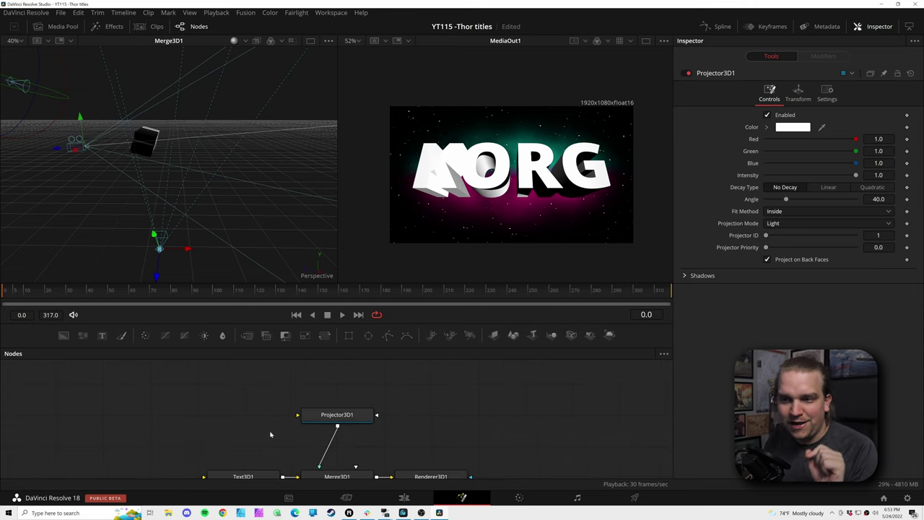
pyautogui.click(82, 336)
pyautogui.press('1')
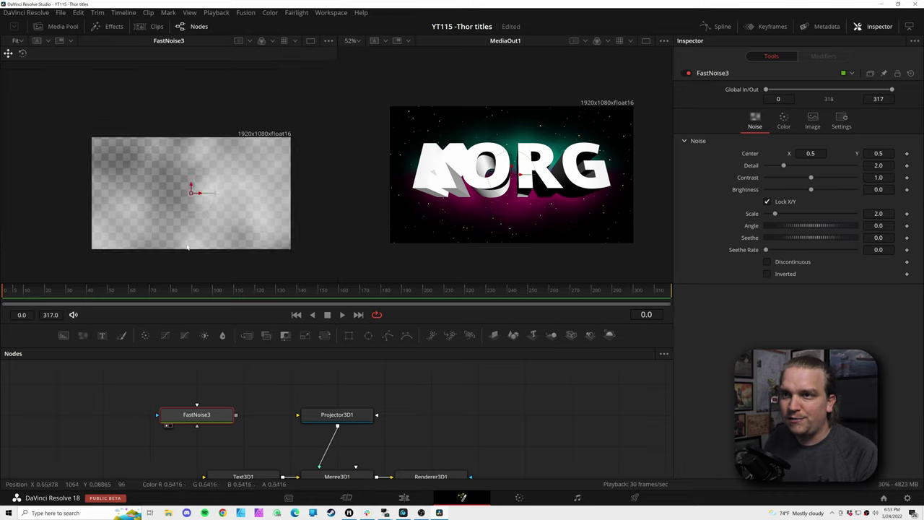
# Step: Set the noise to Detail 2.99, Contrast 1.39 and Scale 3.85, with Discontinuous and Inverted enabled
pyautogui.moveTo(786, 167); pyautogui.dragTo(794, 166)
pyautogui.moveTo(774, 213); pyautogui.dragTo(791, 230)
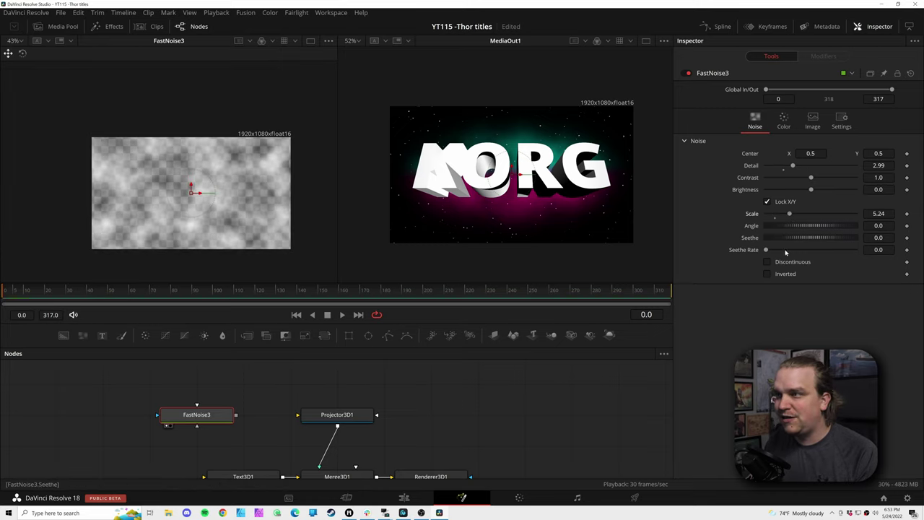
pyautogui.click(784, 275)
pyautogui.click(781, 264)
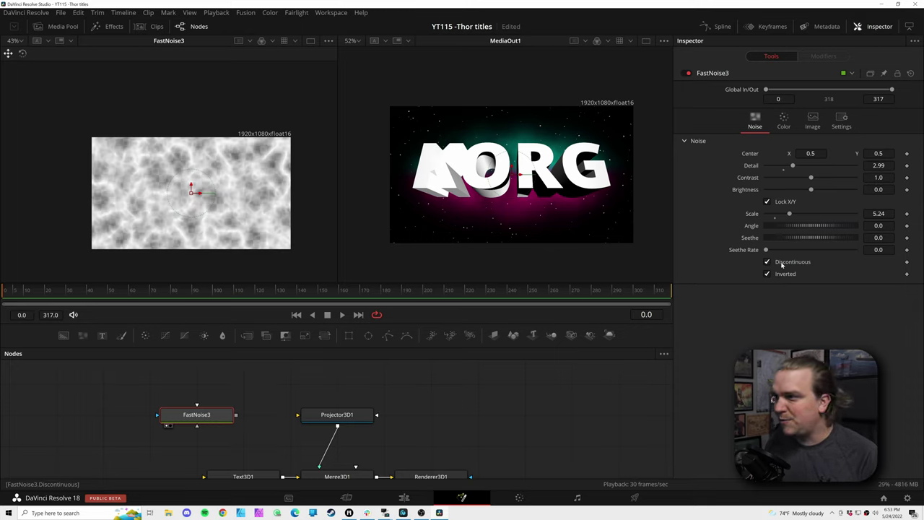
pyautogui.moveTo(788, 214); pyautogui.dragTo(784, 221)
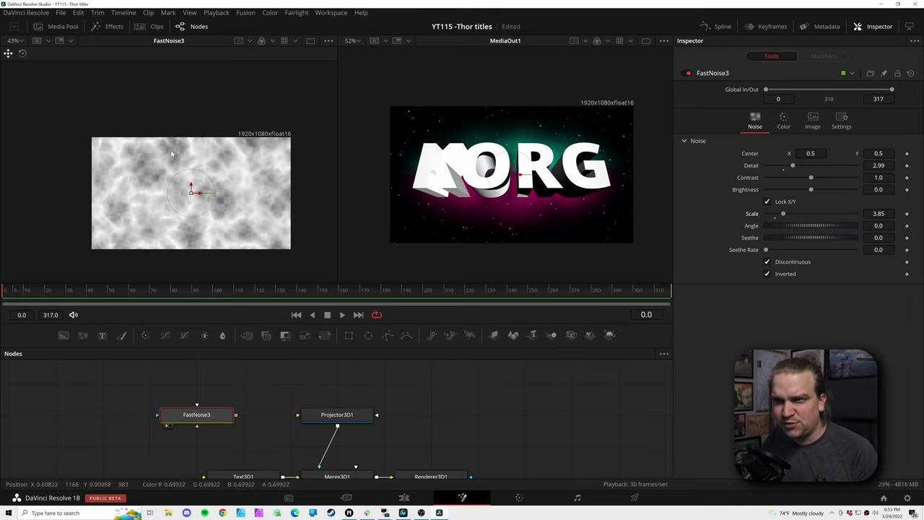
pyautogui.moveTo(810, 180); pyautogui.dragTo(815, 181)
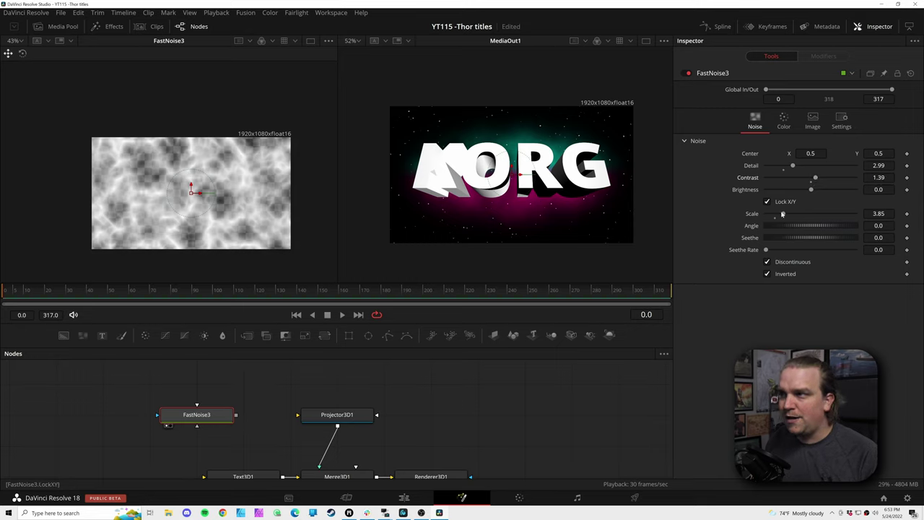
# Step: Make Color 2 of FastNoise3 pure red, feed the noise into Projector3D1 and inspect the rendered letters up close
pyautogui.click(783, 120)
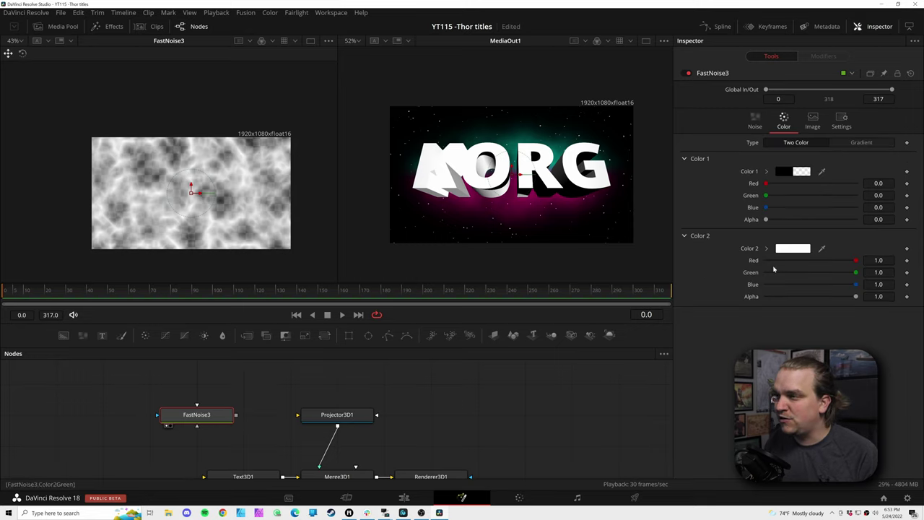
pyautogui.moveTo(854, 273); pyautogui.dragTo(765, 283)
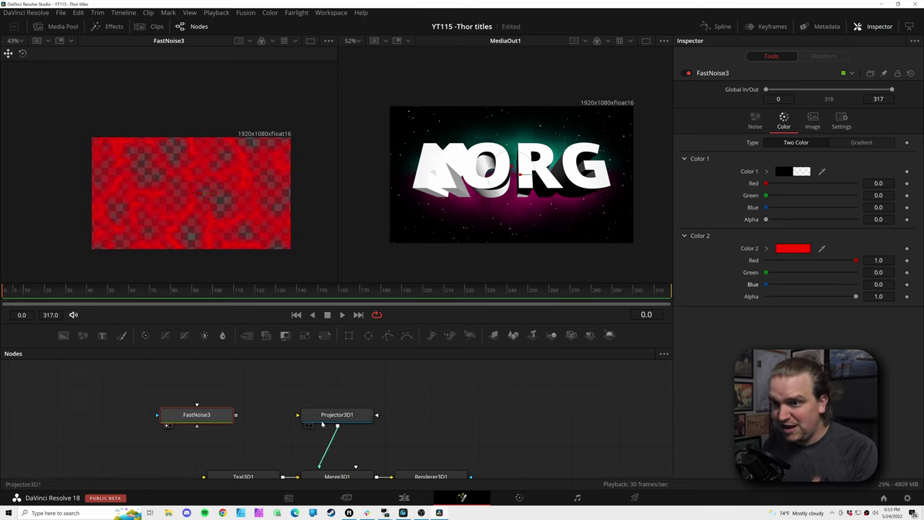
pyautogui.moveTo(236, 417); pyautogui.dragTo(297, 414)
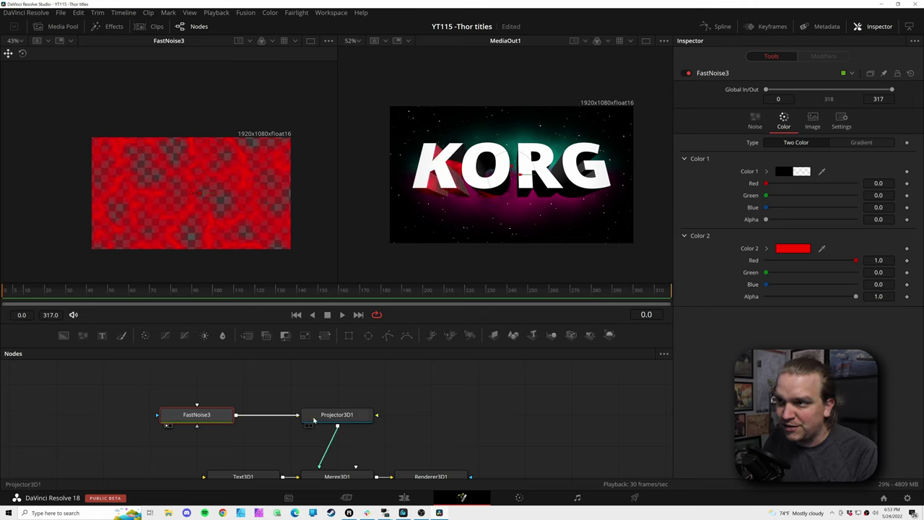
pyautogui.scroll(3, 441, 228)
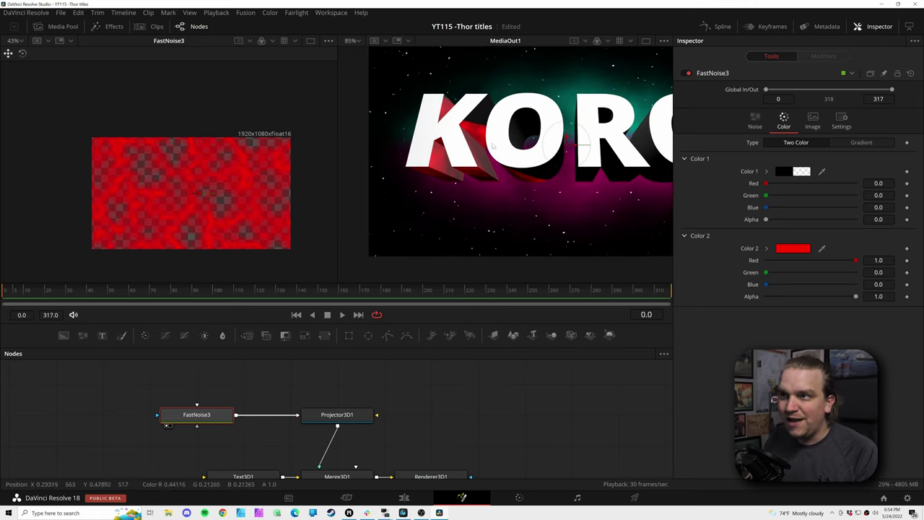
pyautogui.scroll(-3, 495, 231)
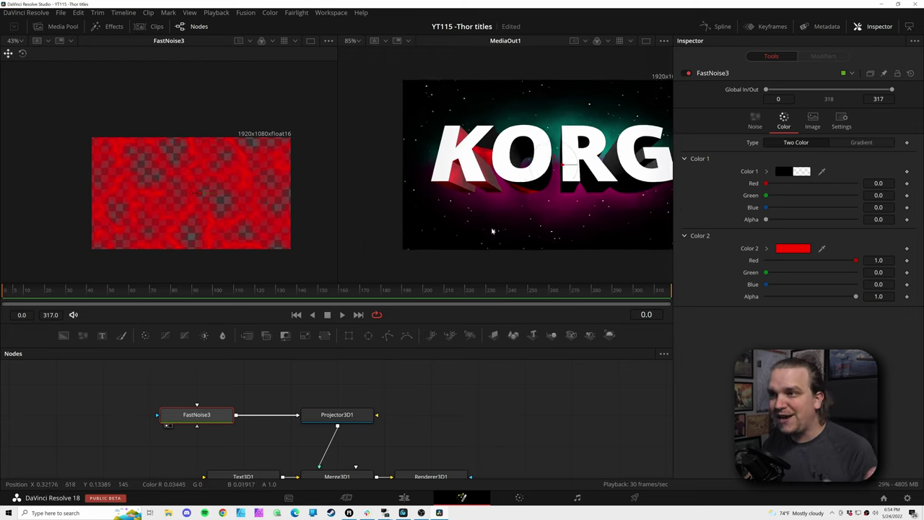
pyautogui.scroll(-2, 246, 398)
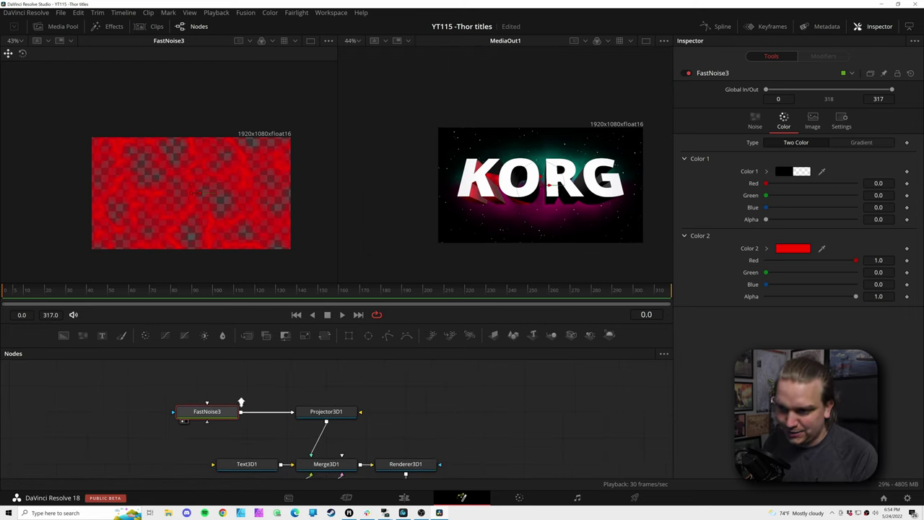
# Step: Show Merge3D1 in the first viewer and reposition the projector to spread its red noise light along the KORG extrusion
pyautogui.click(325, 411)
pyautogui.click(320, 455)
pyautogui.press('1')
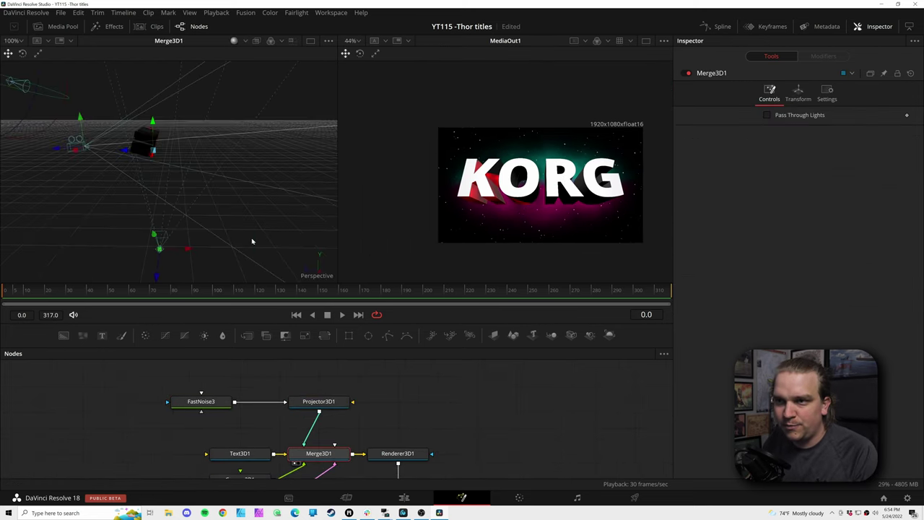
pyautogui.moveTo(189, 269); pyautogui.dragTo(206, 214)
pyautogui.click(23, 53)
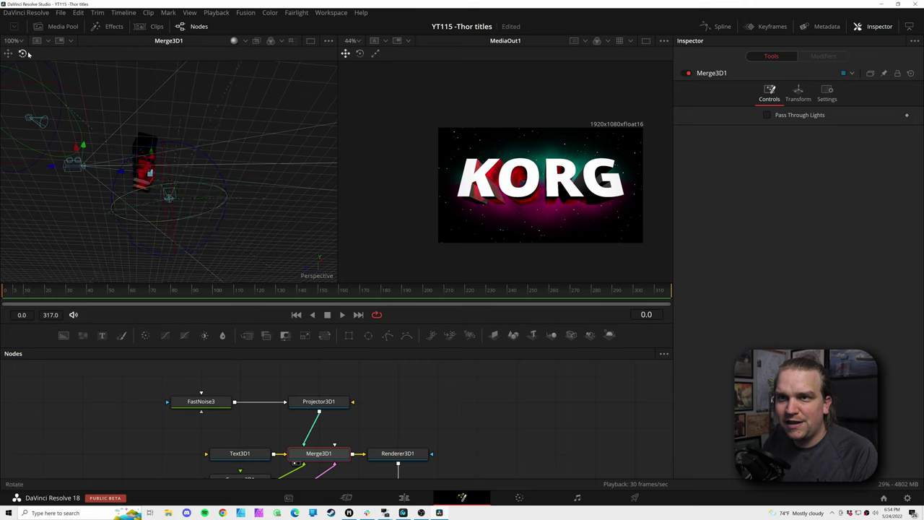
pyautogui.click(8, 54)
pyautogui.moveTo(193, 198); pyautogui.dragTo(185, 199)
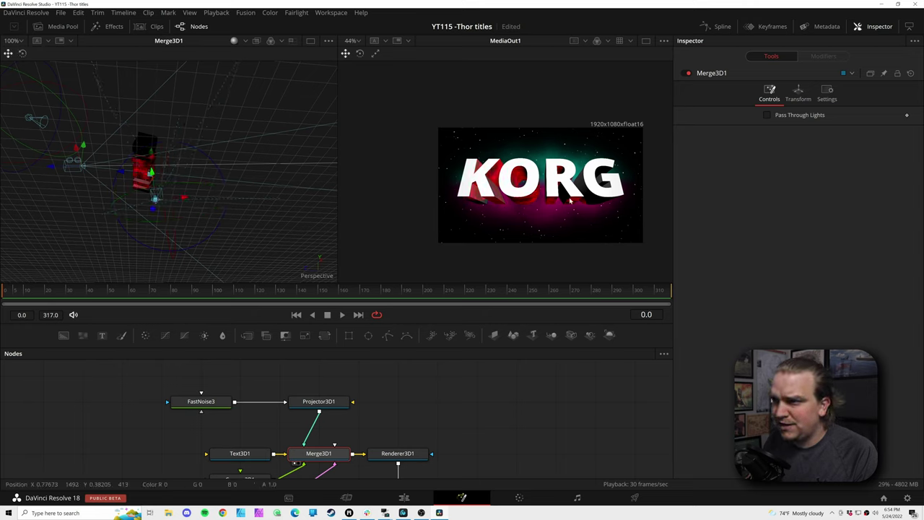
pyautogui.scroll(-1, 212, 237)
pyautogui.scroll(3, 212, 237)
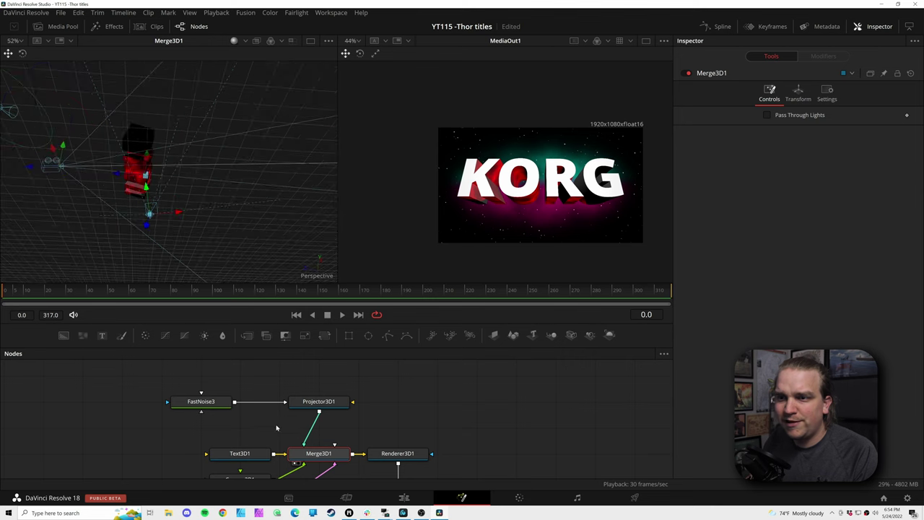
# Step: Raise the contrast of FastNoise3 to 1.73
pyautogui.click(200, 402)
pyautogui.click(754, 120)
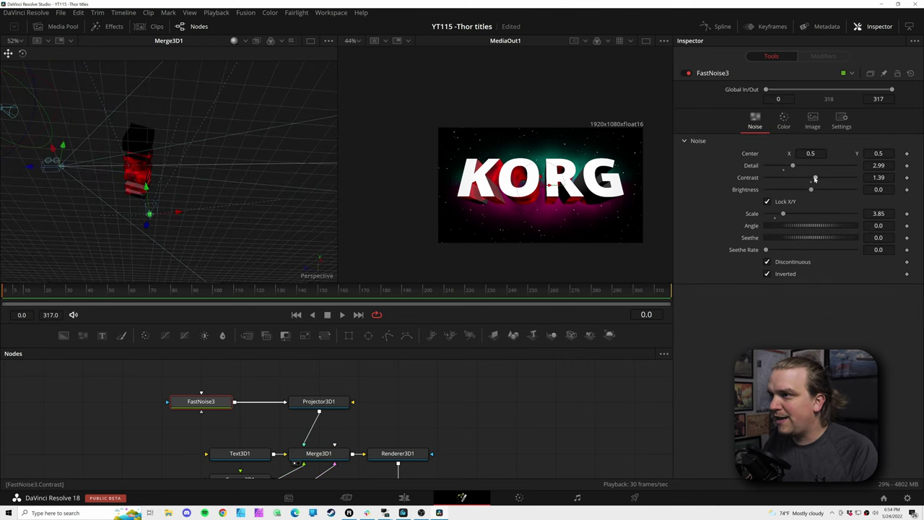
pyautogui.moveTo(820, 179); pyautogui.dragTo(831, 181)
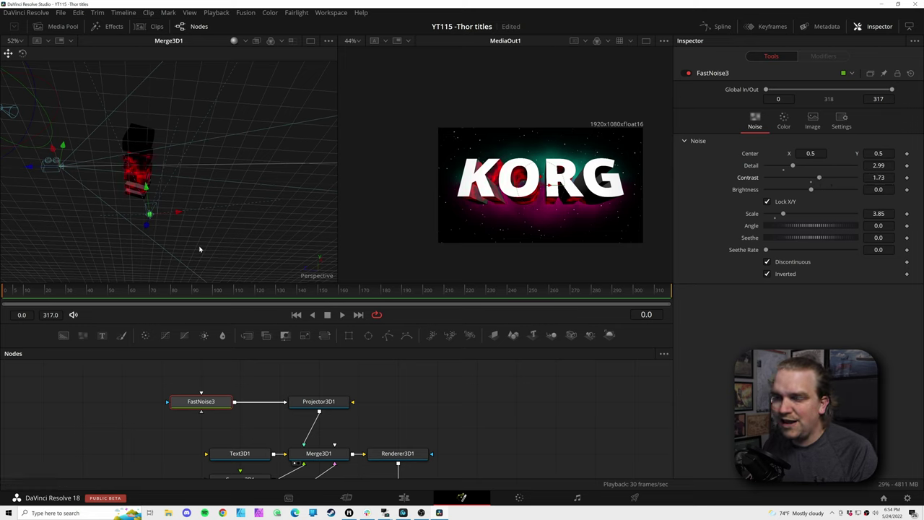
pyautogui.moveTo(213, 220); pyautogui.dragTo(215, 304)
pyautogui.rightClick(215, 305)
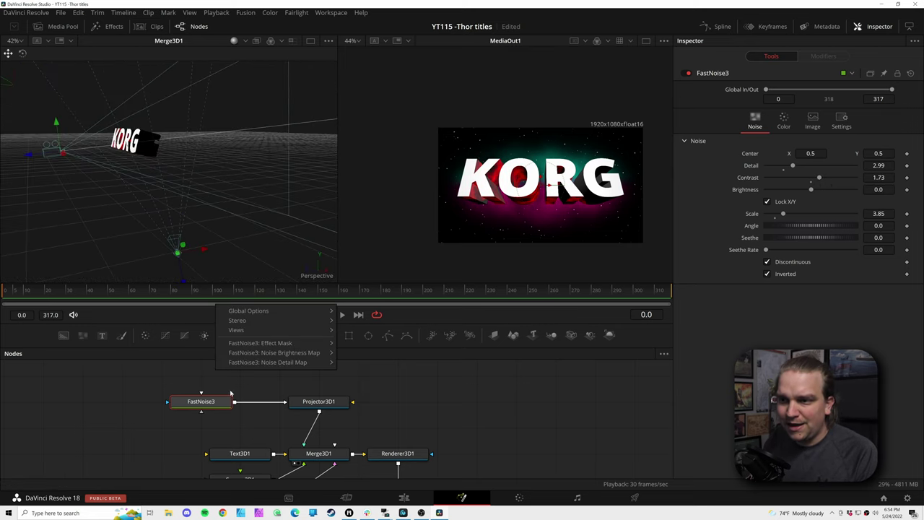
pyautogui.click(348, 421)
# Step: Change Color 2 of FastNoise3 to white by setting Green and Blue to 1.0
pyautogui.click(321, 401)
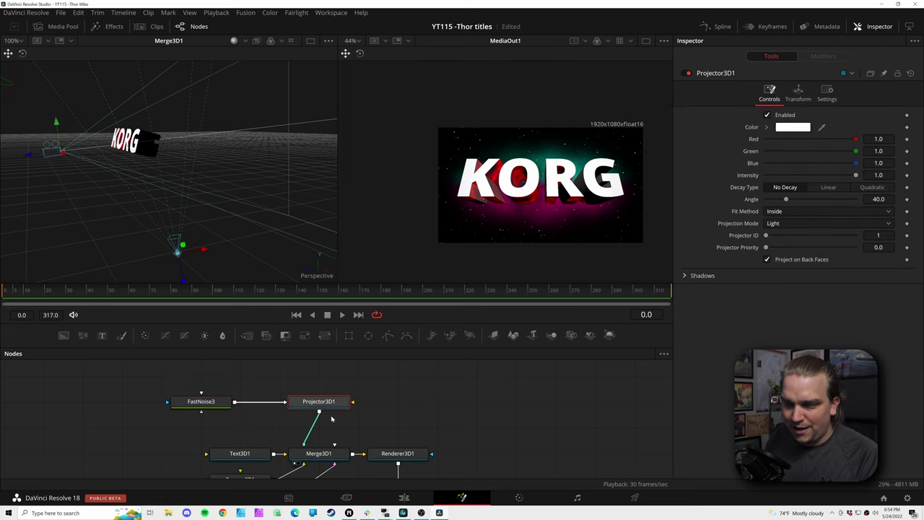
pyautogui.click(201, 401)
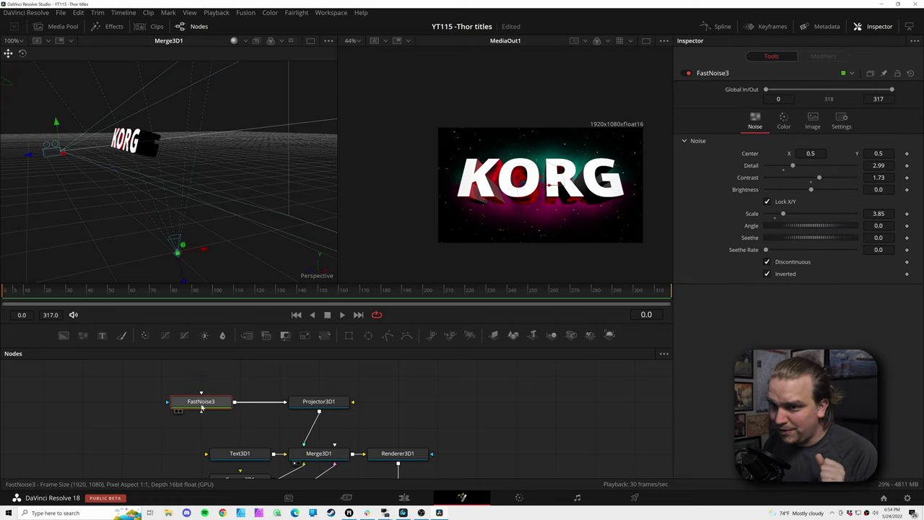
pyautogui.click(783, 119)
pyautogui.moveTo(765, 272); pyautogui.dragTo(906, 288)
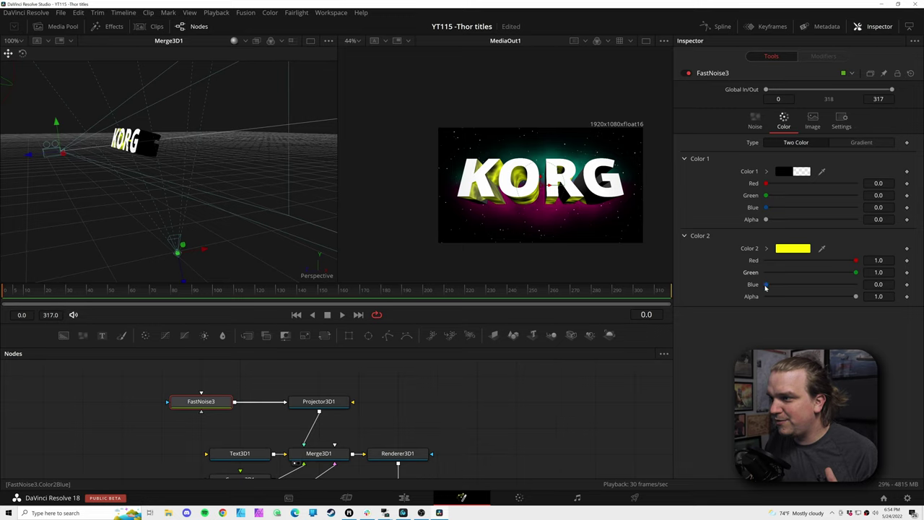
pyautogui.moveTo(805, 291); pyautogui.dragTo(858, 286)
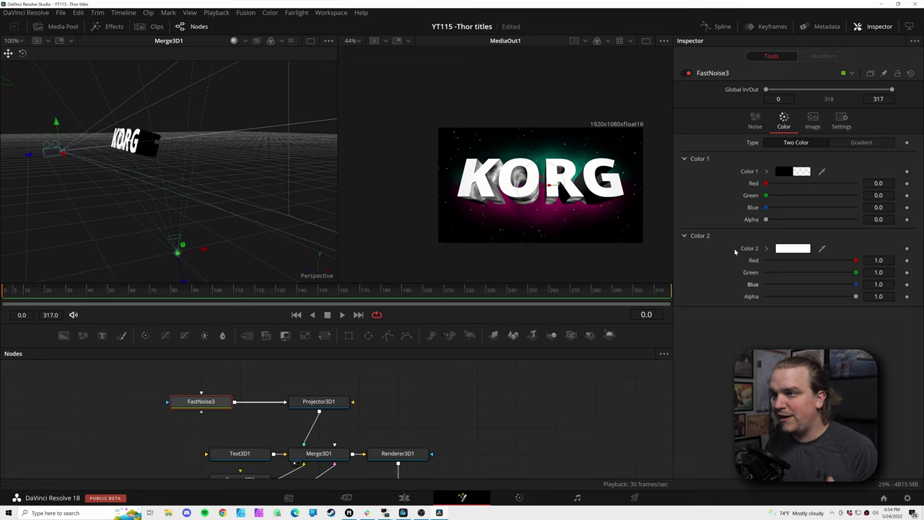
# Step: Duplicate Projector3D1, feed FastNoise3 into the copy and connect the copy to Merge3D1
pyautogui.moveTo(307, 410); pyautogui.dragTo(281, 408)
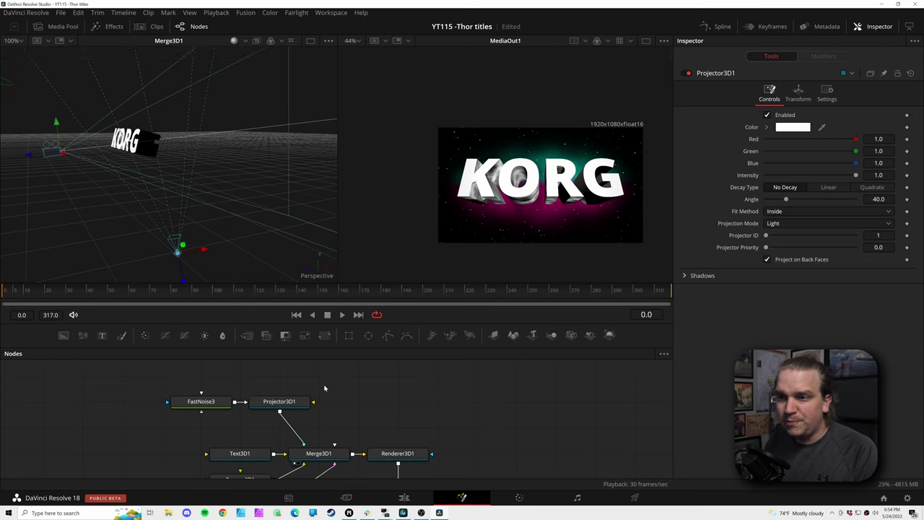
pyautogui.hotkey('ctrl', 'v')
pyautogui.moveTo(235, 405); pyautogui.dragTo(295, 386)
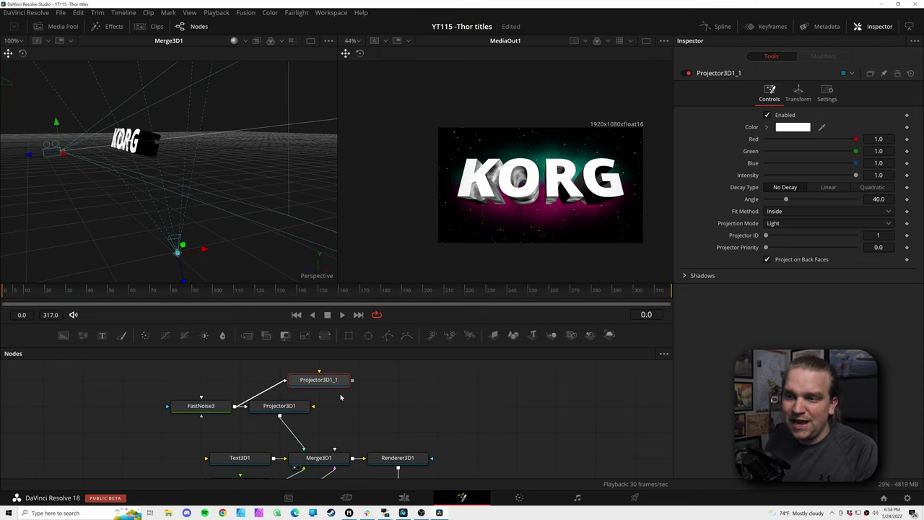
pyautogui.moveTo(353, 379); pyautogui.dragTo(330, 461)
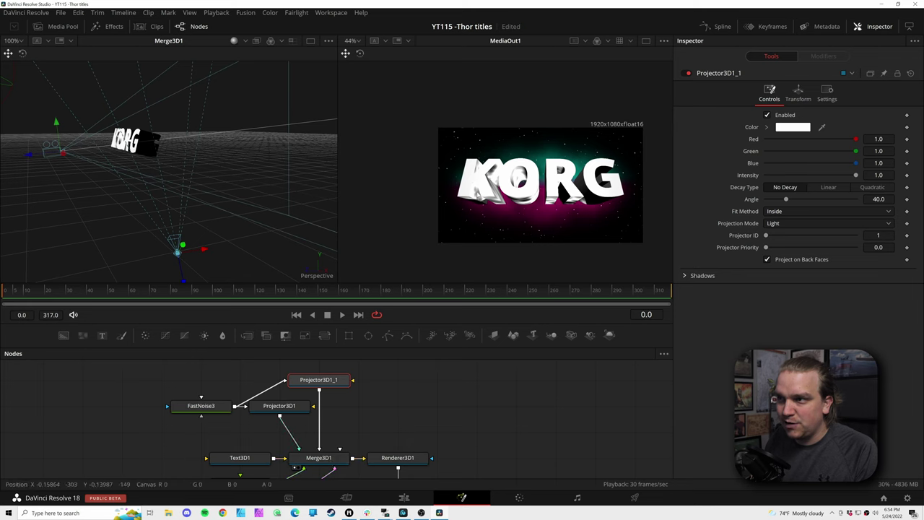
# Step: Move and rotate Projector3D1_1 in the 3D view so it lights the KORG extrusion from below on the opposite side
pyautogui.moveTo(238, 268); pyautogui.dragTo(158, 215)
pyautogui.rightClick(83, 260)
pyautogui.rightClick(168, 216)
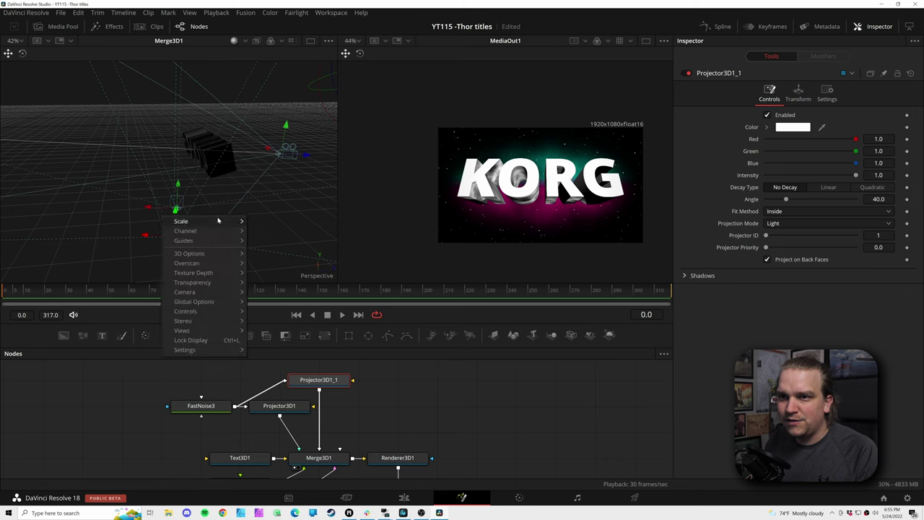
pyautogui.moveTo(254, 227); pyautogui.dragTo(312, 228)
pyautogui.rightClick(312, 228)
pyautogui.click(23, 53)
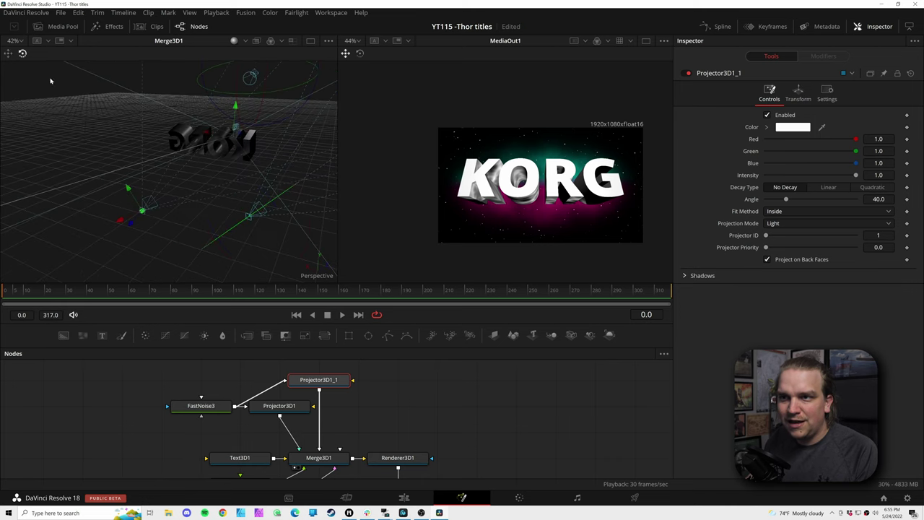
pyautogui.moveTo(231, 229); pyautogui.dragTo(282, 187)
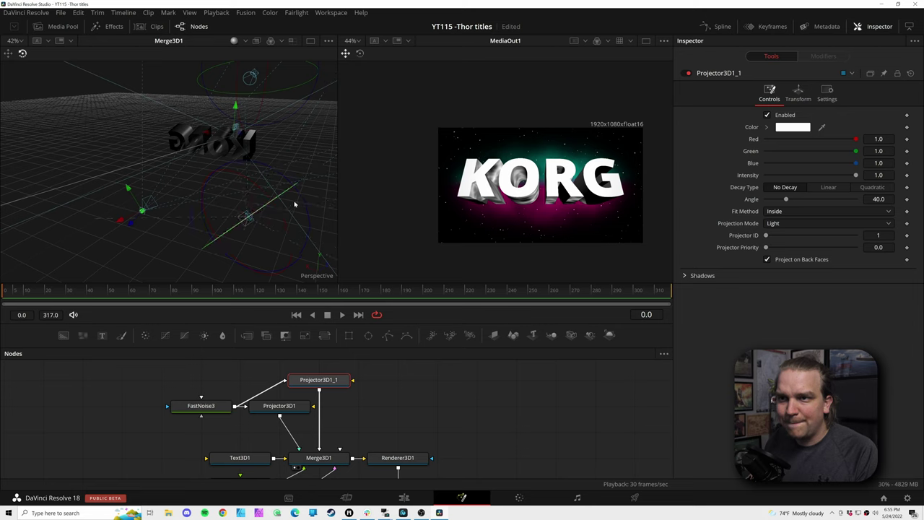
pyautogui.moveTo(267, 219); pyautogui.dragTo(282, 254)
pyautogui.moveTo(304, 223); pyautogui.dragTo(102, 236)
pyautogui.moveTo(189, 223); pyautogui.dragTo(278, 252)
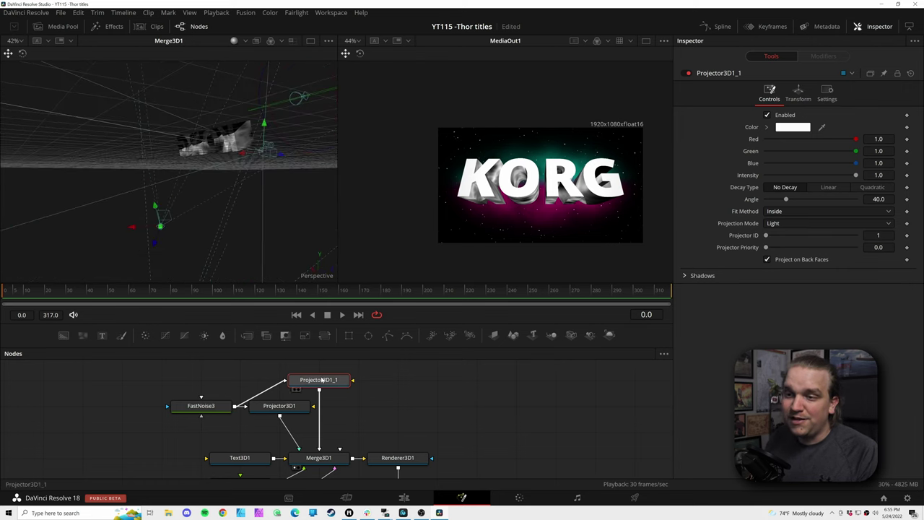
# Step: Color Projector3D1 pure red with Green and Blue at 0.0, and Projector3D1_1 purple with Red 0.695, Green 0.0, Blue 0.61
pyautogui.click(286, 410)
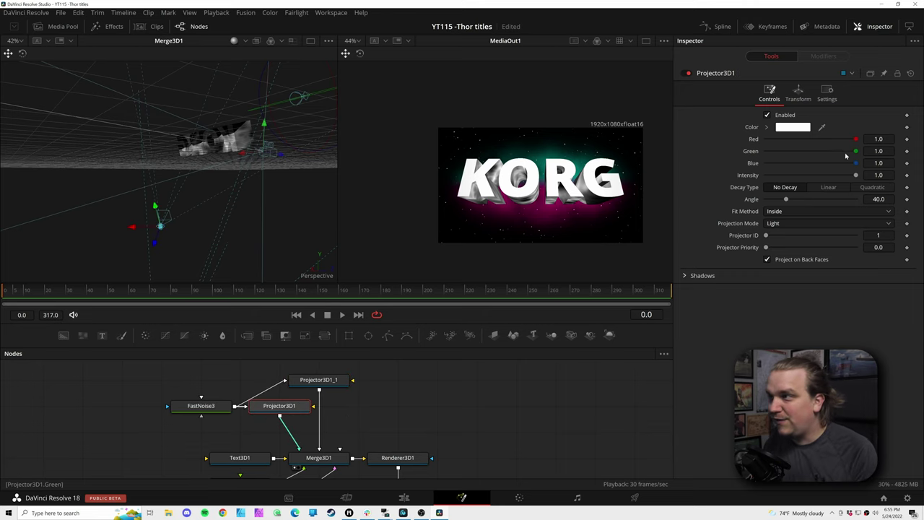
pyautogui.moveTo(787, 151); pyautogui.dragTo(762, 163)
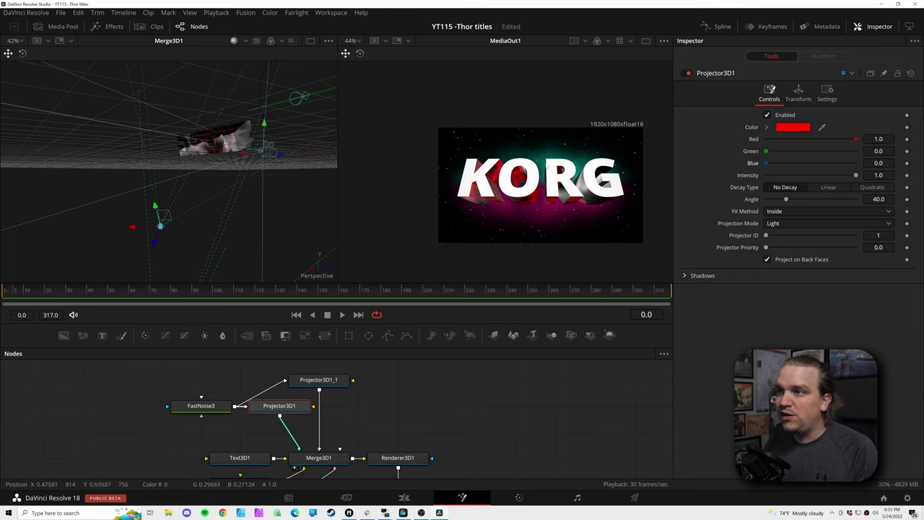
pyautogui.click(314, 381)
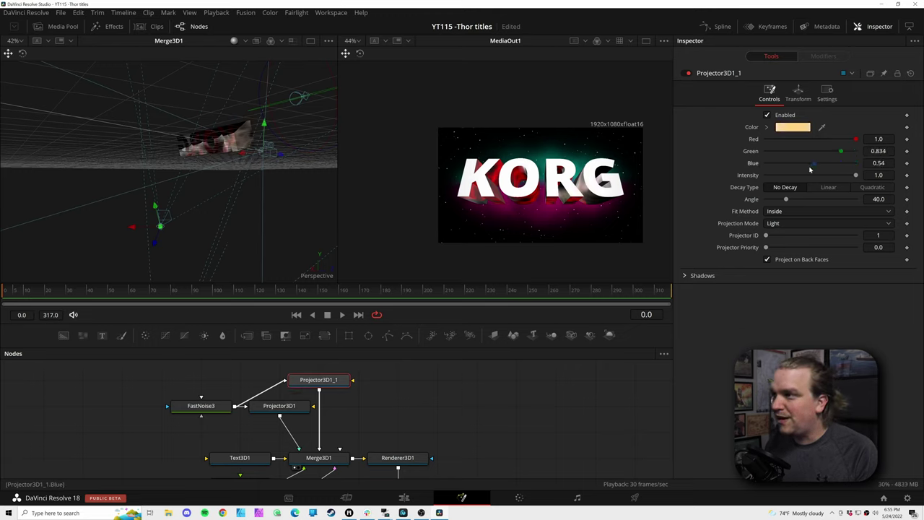
pyautogui.moveTo(836, 153); pyautogui.dragTo(797, 165)
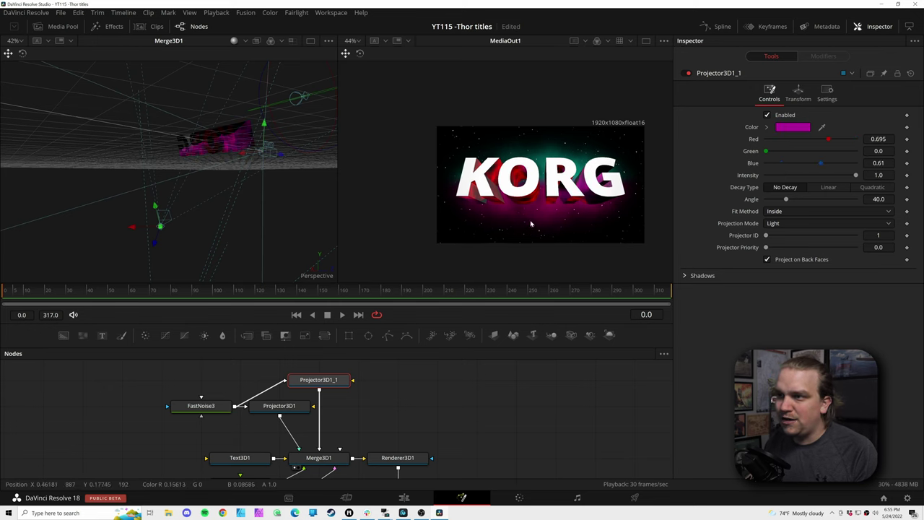
pyautogui.scroll(4, 532, 224)
pyautogui.scroll(-3, 542, 181)
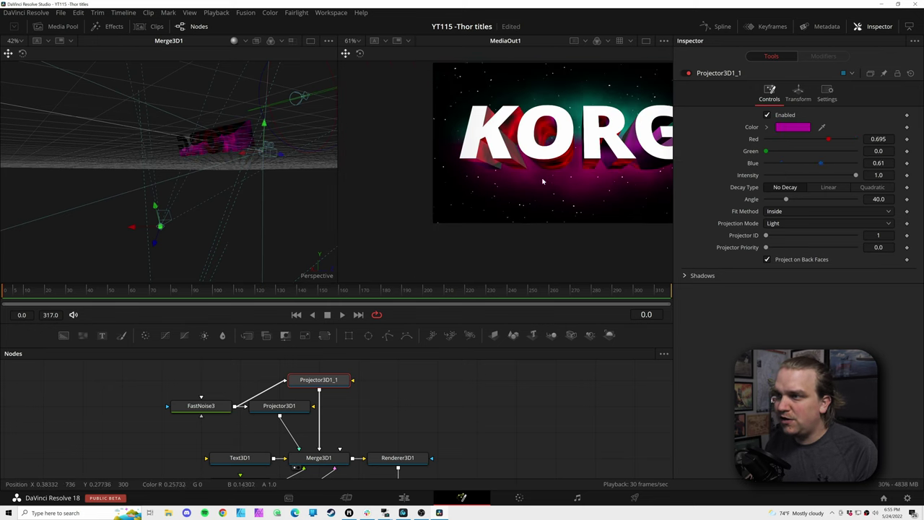
# Step: Fine-tune the placement and rotation of the purple Projector3D1_1 beneath the KORG text and check the rendered title up close
pyautogui.moveTo(216, 209)
pyautogui.mouseDown()
pyautogui.moveTo(239, 221)
pyautogui.moveTo(190, 252)
pyautogui.moveTo(301, 157)
pyautogui.moveTo(301, 205)
pyautogui.moveTo(278, 213)
pyautogui.moveTo(289, 224)
pyautogui.moveTo(214, 202)
pyautogui.mouseUp()
pyautogui.scroll(-3, 288, 225)
pyautogui.press('w')
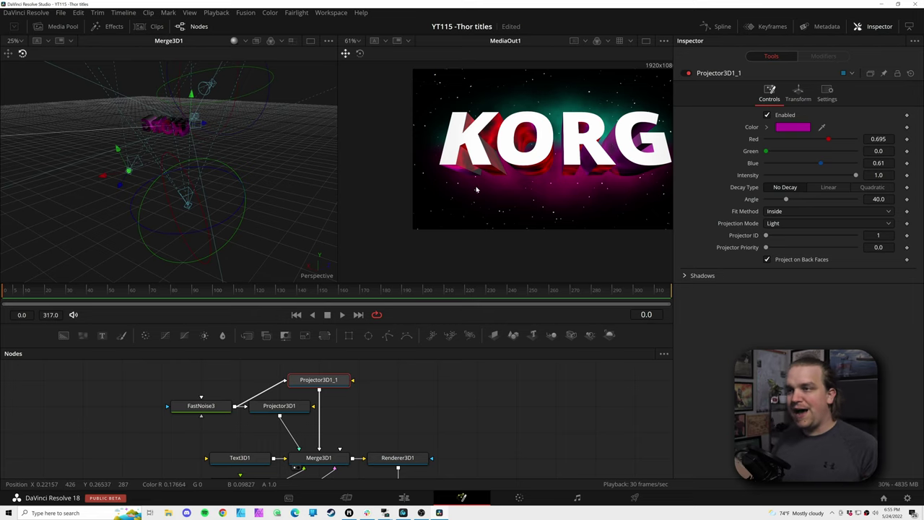
pyautogui.scroll(-3, 576, 174)
pyautogui.scroll(2, 559, 173)
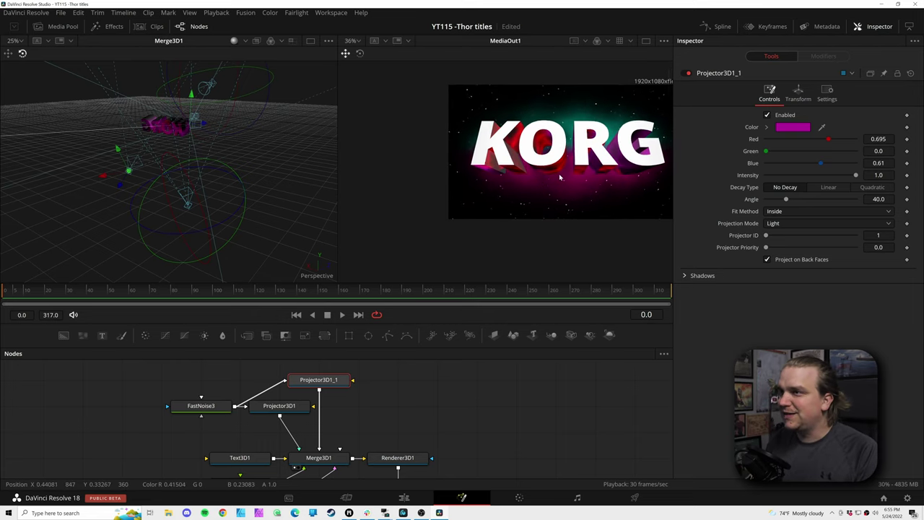
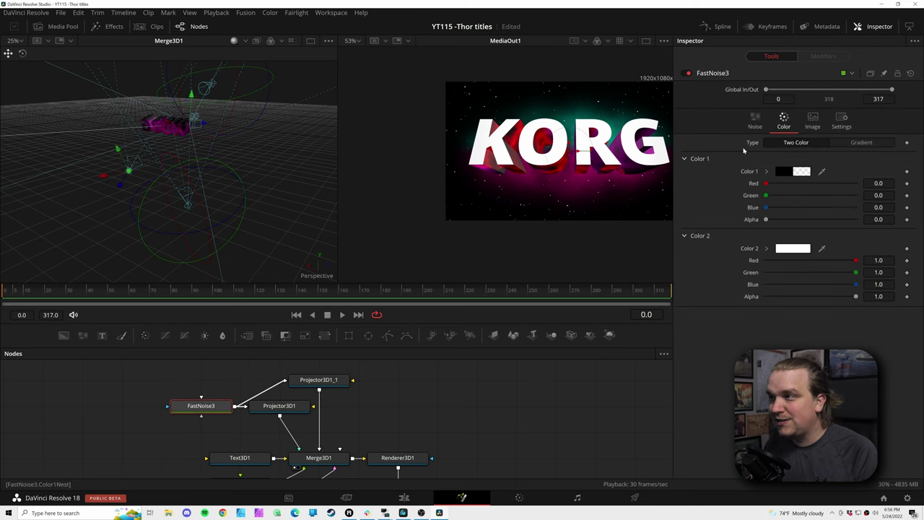
# Step: Set the Seethe Rate of FastNoise3 to 0.128 and scrub to frame 181 to preview the moving light
pyautogui.moveTo(767, 250); pyautogui.dragTo(777, 250)
pyautogui.moveTo(215, 294); pyautogui.dragTo(243, 292)
pyautogui.moveTo(349, 293); pyautogui.dragTo(383, 293)
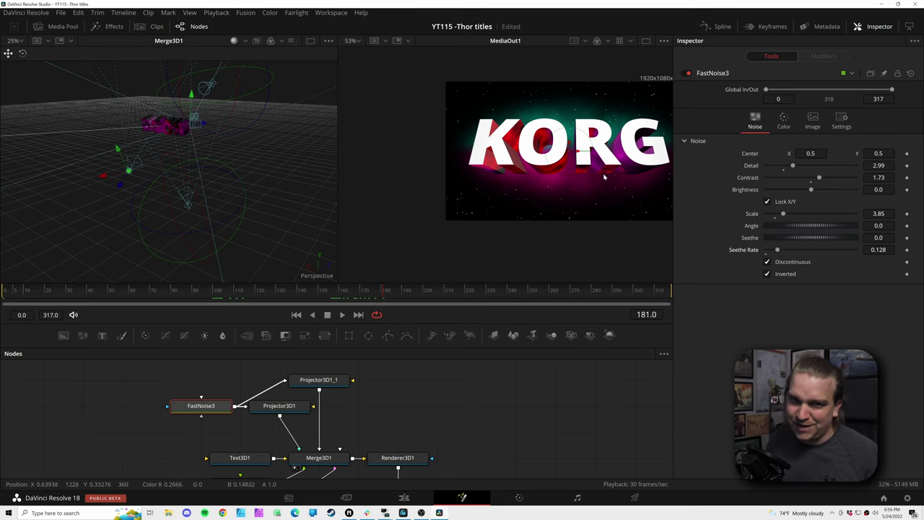
# Step: Move the Ellipse2, FastNoise2 and Background1 nodes together to make room in the node graph beside the 3D nodes
pyautogui.hotkey('ctrl', 'f')
pyautogui.scroll(-3, 350, 411)
pyautogui.moveTo(387, 415); pyautogui.dragTo(351, 409)
pyautogui.moveTo(144, 390); pyautogui.dragTo(185, 436)
pyautogui.moveTo(266, 423)
pyautogui.mouseDown()
pyautogui.moveTo(235, 416)
pyautogui.moveTo(264, 416)
pyautogui.mouseUp()
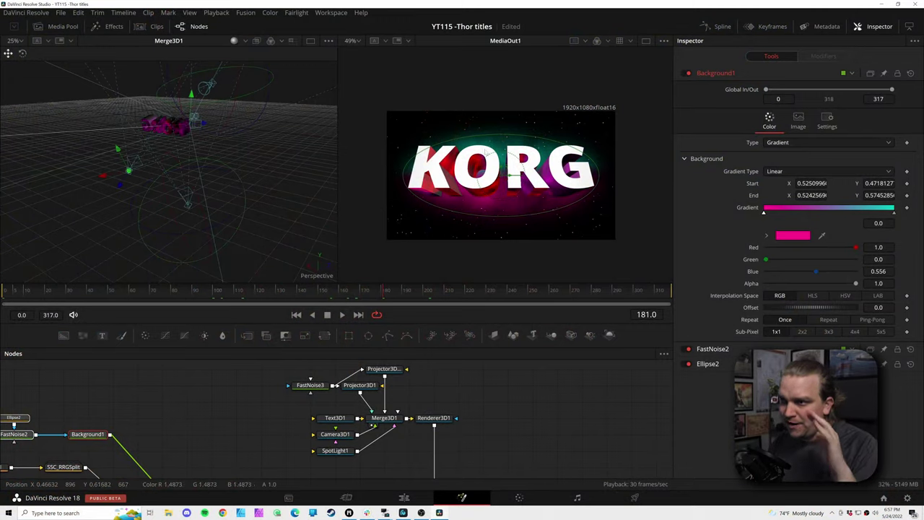
pyautogui.click(60, 389)
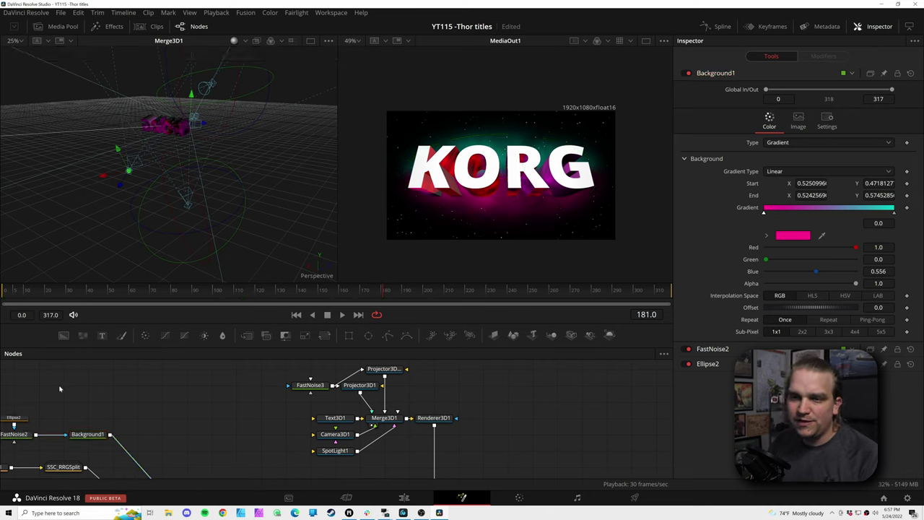
# Step: Add a Text+ node reading KORG in Open Sans Extrabold, show it in the first viewer and set its size to 0.4866
pyautogui.click(102, 335)
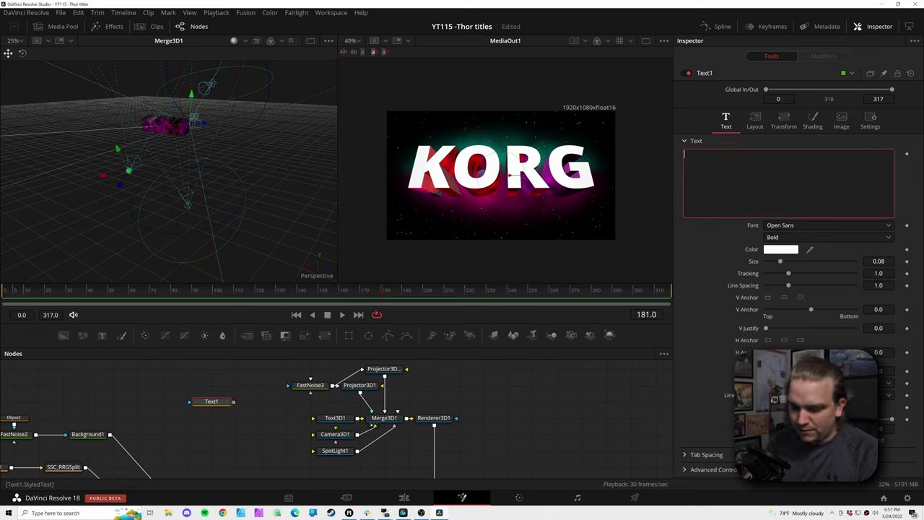
pyautogui.write('KORG')
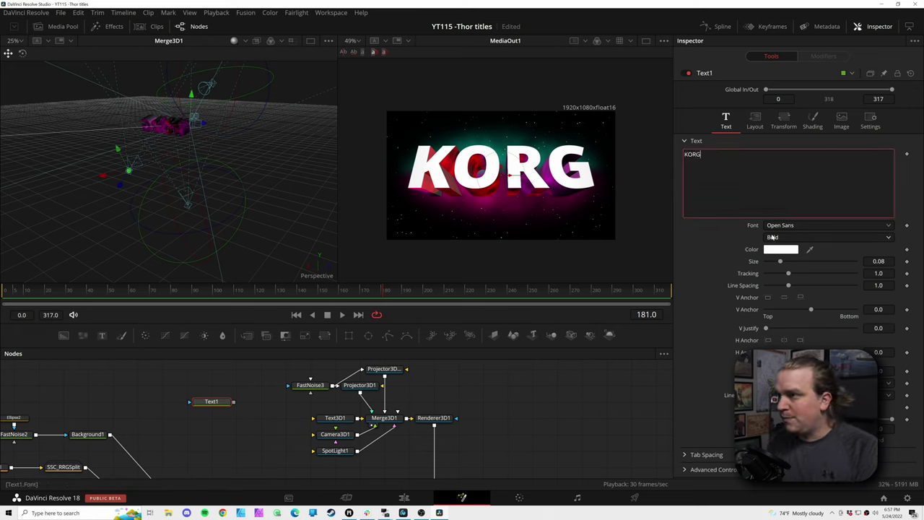
pyautogui.click(771, 236)
pyautogui.click(780, 292)
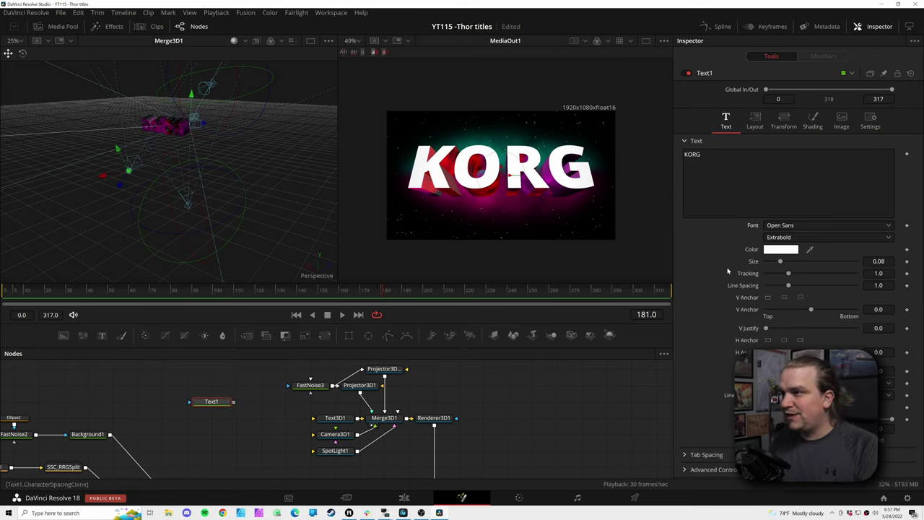
pyautogui.press('1')
pyautogui.moveTo(782, 262); pyautogui.dragTo(854, 275)
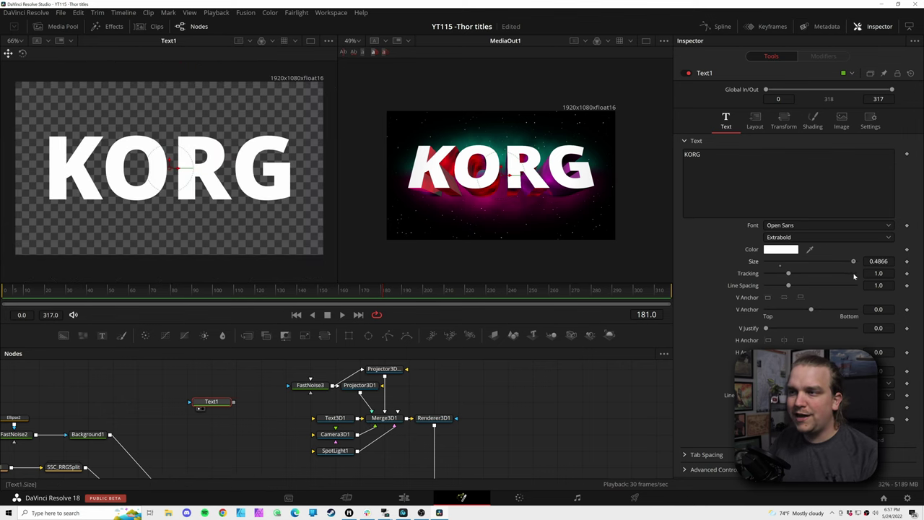
# Step: Switch Text1's shading to a gradient and add a pale blue stop near 0.476 with Red 0.898, Green 0.963, Blue 0.995
pyautogui.click(811, 123)
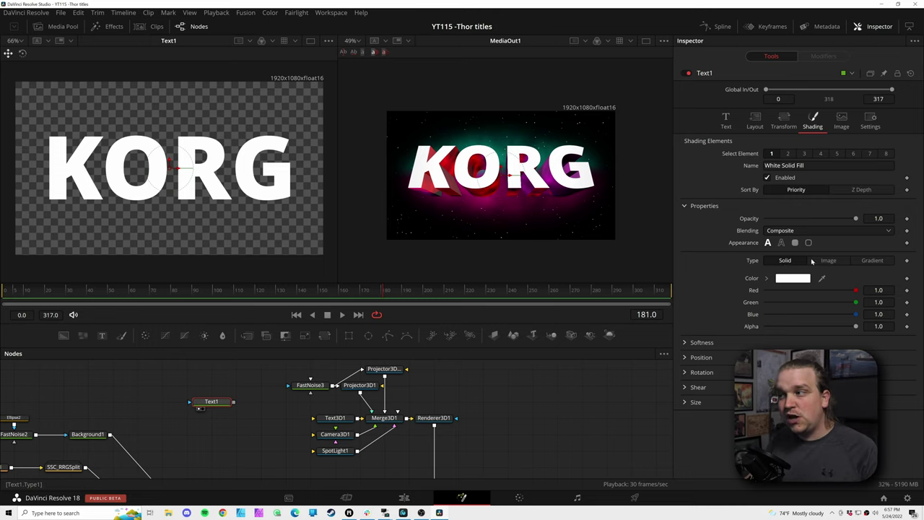
pyautogui.click(871, 261)
pyautogui.click(822, 283)
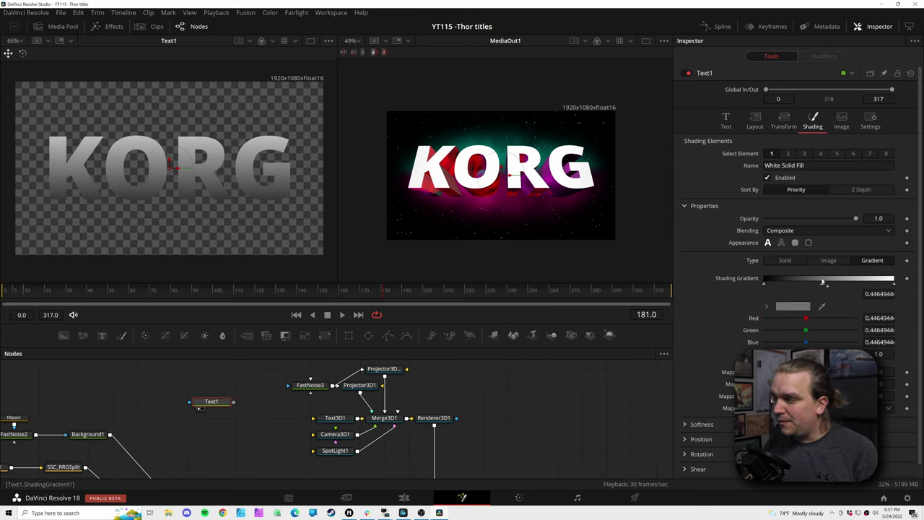
pyautogui.moveTo(822, 285); pyautogui.dragTo(826, 285)
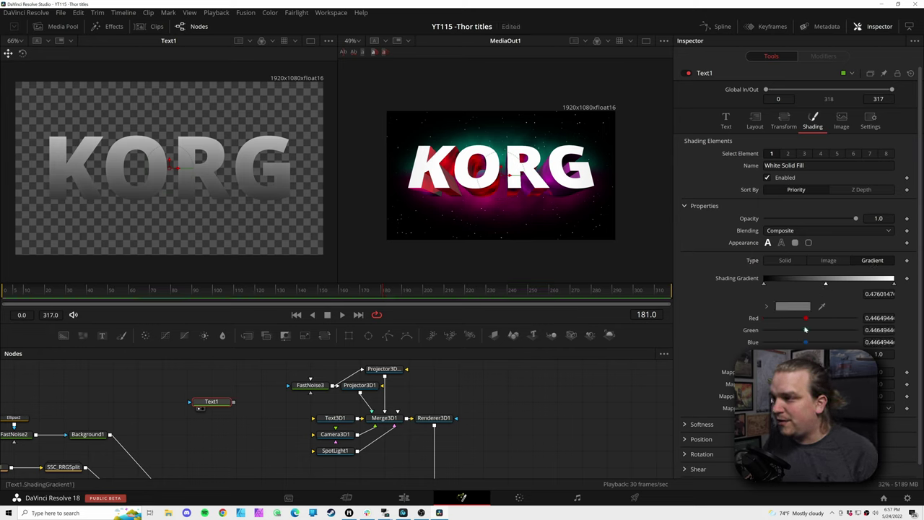
pyautogui.moveTo(807, 331); pyautogui.dragTo(859, 343)
pyautogui.moveTo(806, 319); pyautogui.dragTo(849, 331)
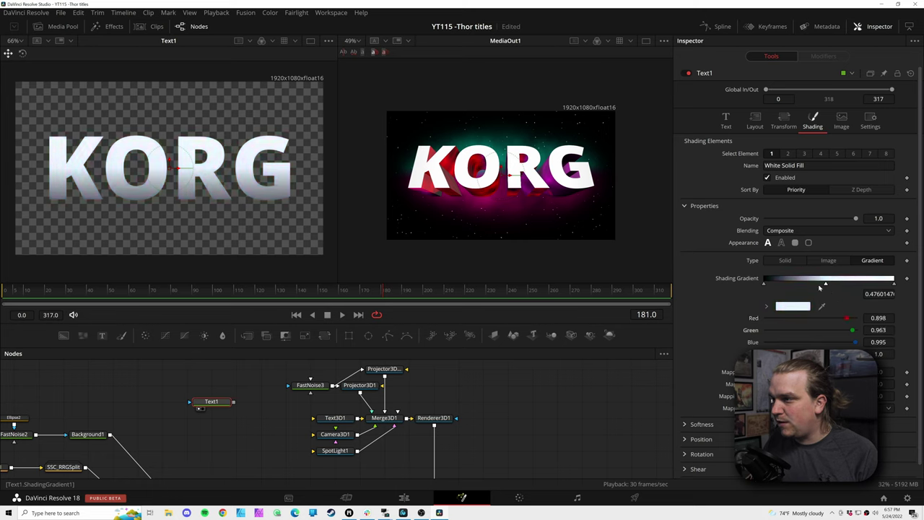
# Step: Color the gradient's end stop Red 0.396, Green 0.471, Blue 1.0 and its start stop Red 0.0, Green 0.481, Blue 1.0
pyautogui.click(894, 283)
pyautogui.moveTo(856, 318); pyautogui.dragTo(814, 331)
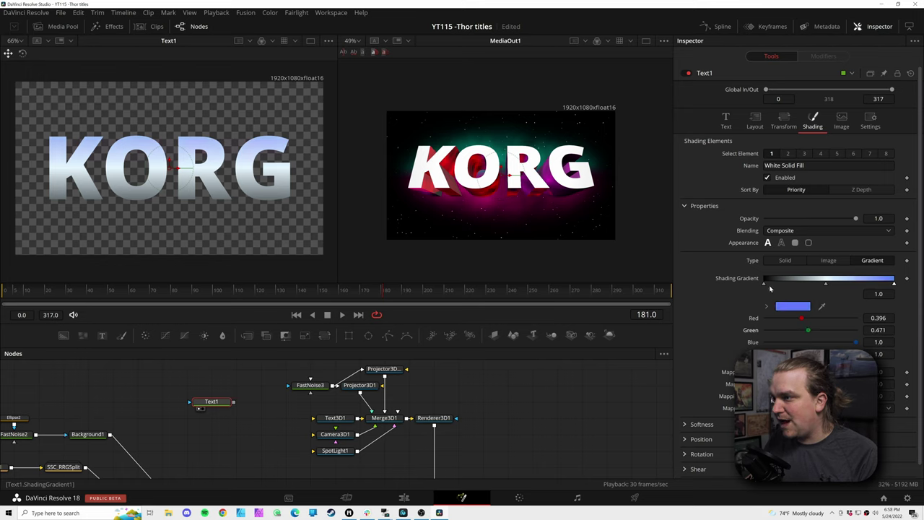
pyautogui.click(764, 283)
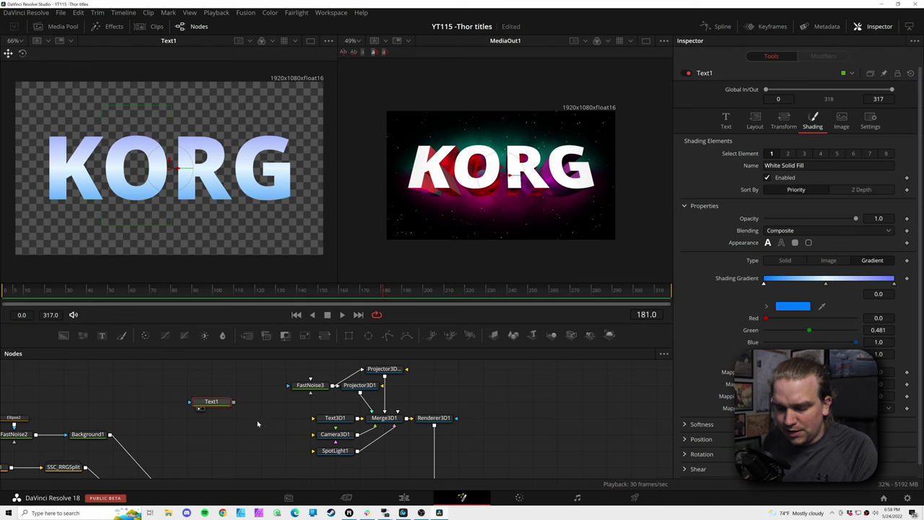
# Step: Open the first clip's THOR composition, examine its Text1 gradient in the viewer, and return to the KORG composition
pyautogui.press('F7')
pyautogui.press('F6')
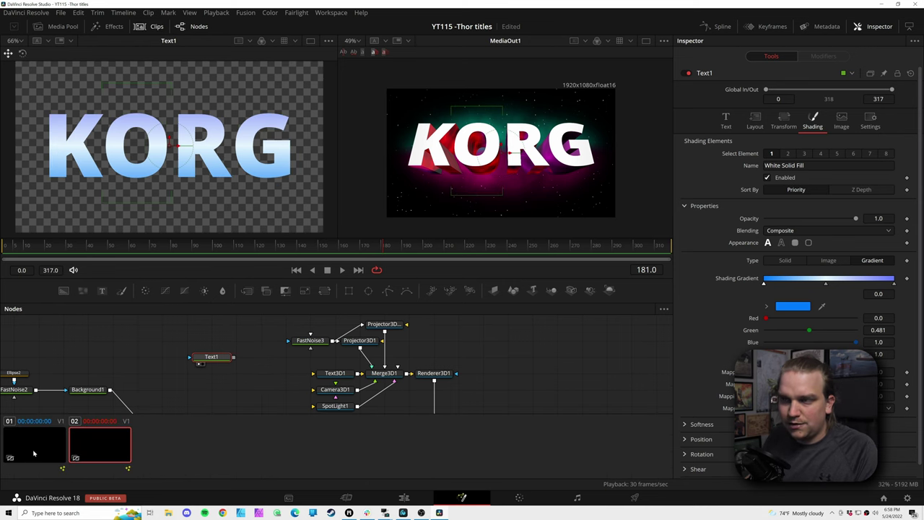
pyautogui.click(33, 453)
pyautogui.moveTo(240, 366); pyautogui.dragTo(188, 339)
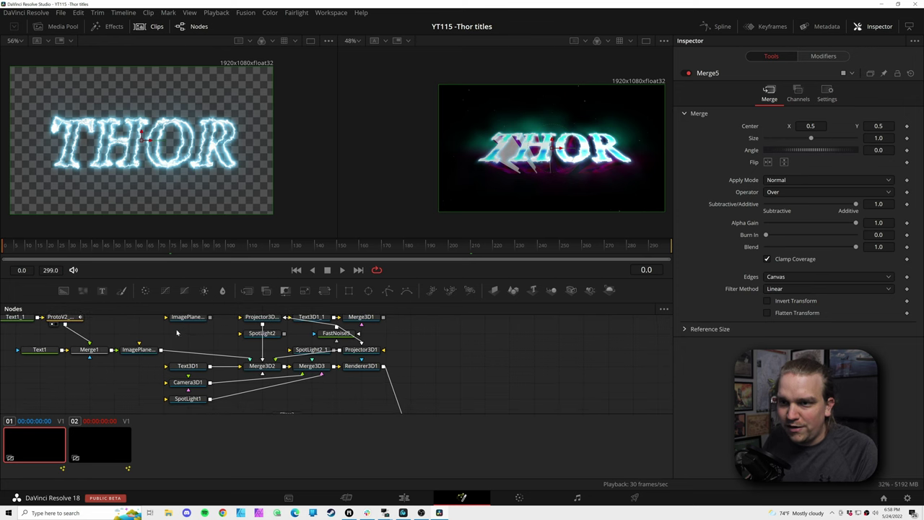
pyautogui.moveTo(40, 349); pyautogui.dragTo(120, 108)
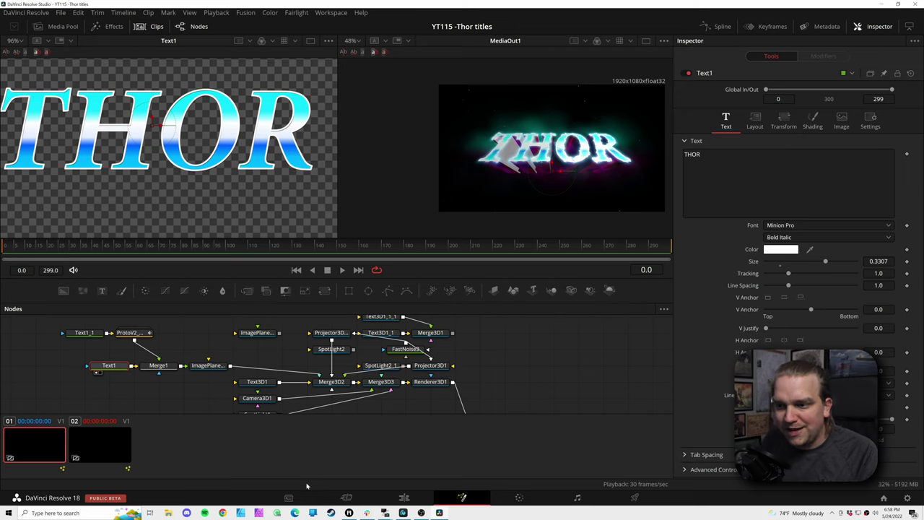
pyautogui.click(109, 451)
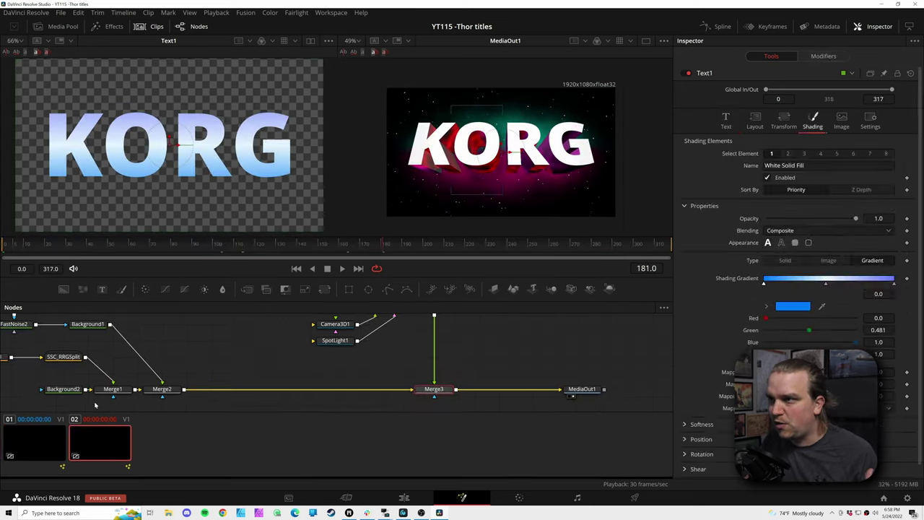
pyautogui.scroll(3, 140, 365)
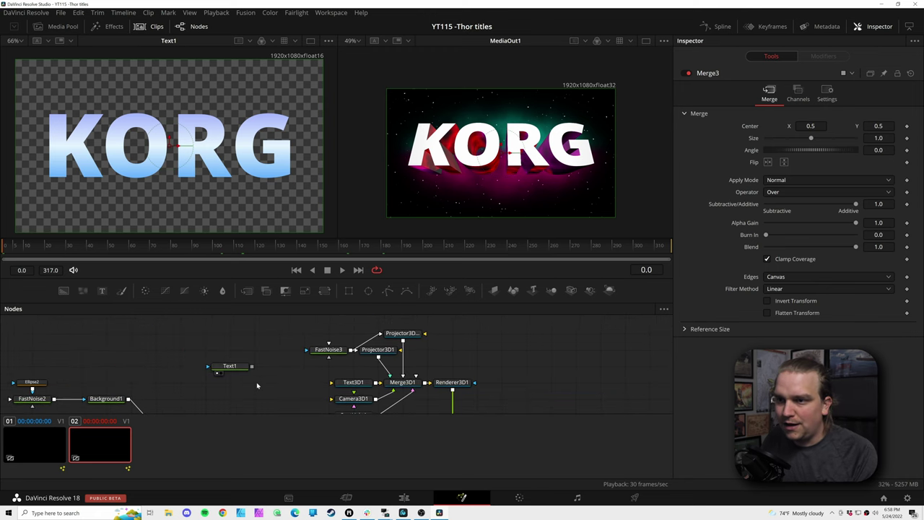
# Step: Sharpen Text1's gradient by moving both outer stops inward, the purple-blue one to about 0.601, and adding a second pale stop near 0.539
pyautogui.click(229, 366)
pyautogui.moveTo(764, 283); pyautogui.dragTo(807, 287)
pyautogui.moveTo(894, 284); pyautogui.dragTo(841, 295)
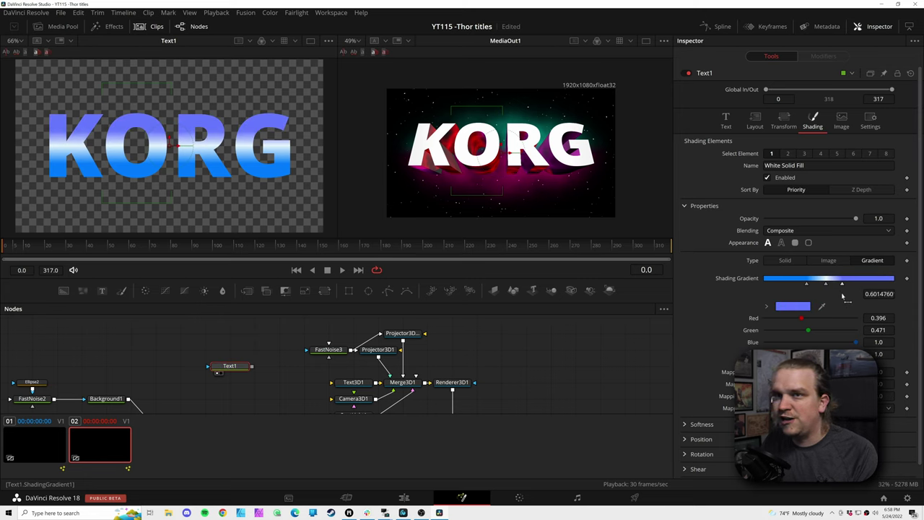
pyautogui.moveTo(826, 285); pyautogui.dragTo(835, 287)
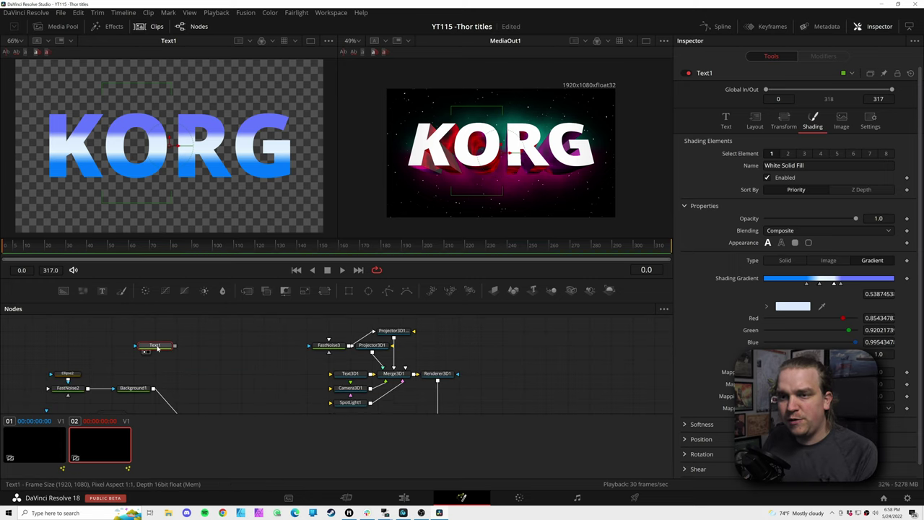
# Step: Duplicate the Text1 node and place the copy just above the original in the node graph
pyautogui.moveTo(241, 352); pyautogui.dragTo(267, 380)
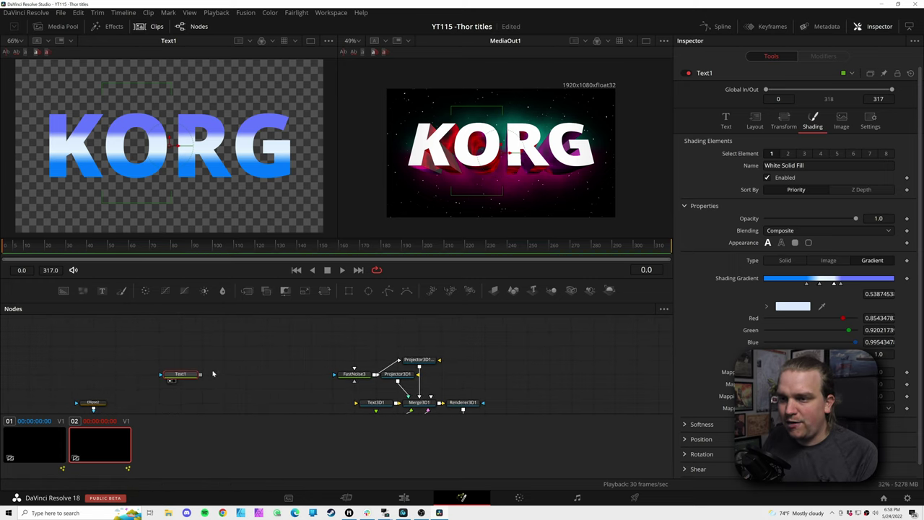
pyautogui.click(181, 375)
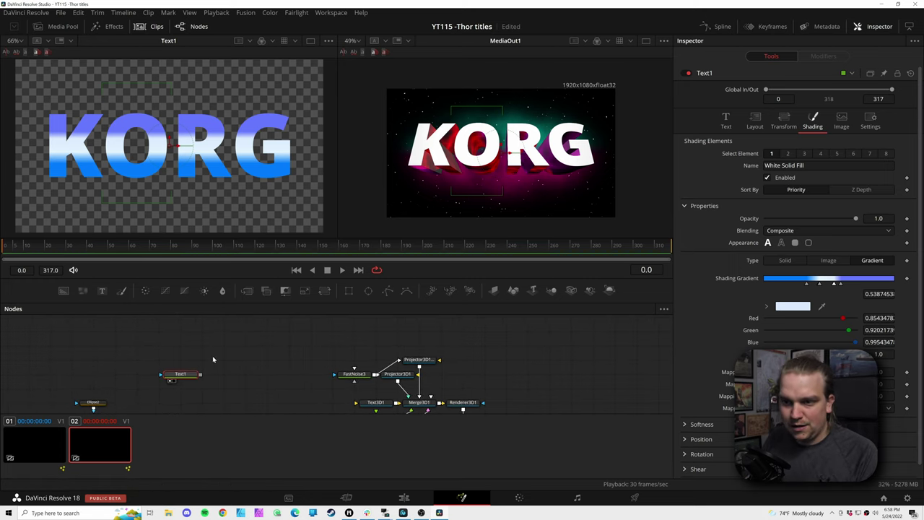
pyautogui.hotkey('ctrl', 'c')
pyautogui.hotkey('ctrl', 'v')
pyautogui.moveTo(206, 362); pyautogui.dragTo(204, 353)
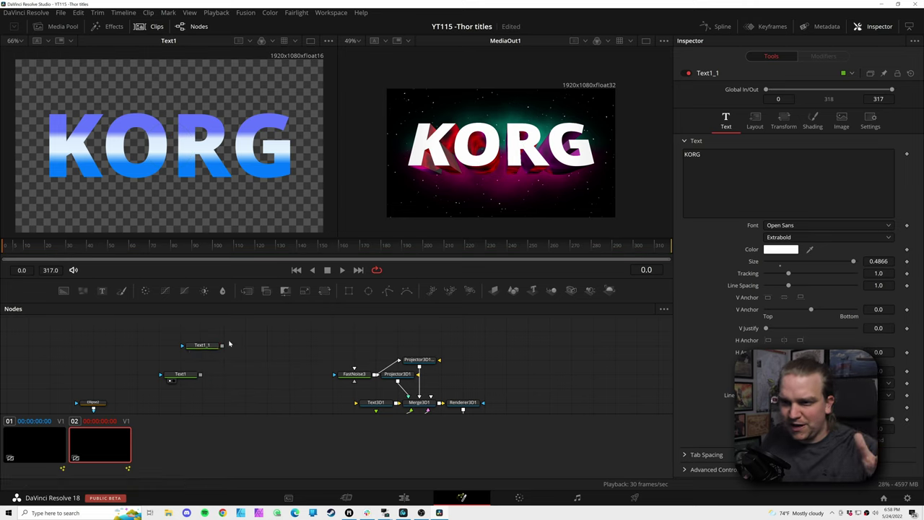
# Step: Restyle Text1_1 as a solid-color outline with thickness 0.0044, view it, and align its node directly above Text1
pyautogui.click(186, 348)
pyautogui.click(813, 122)
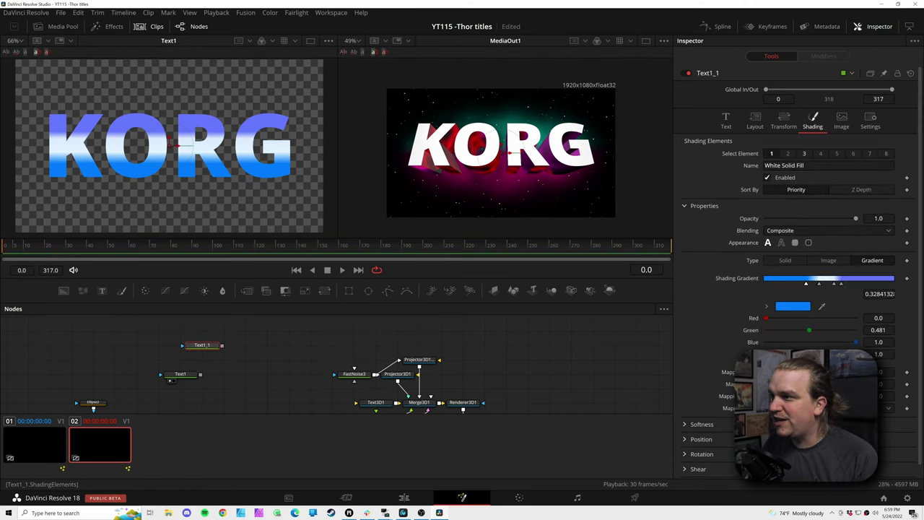
pyautogui.click(781, 243)
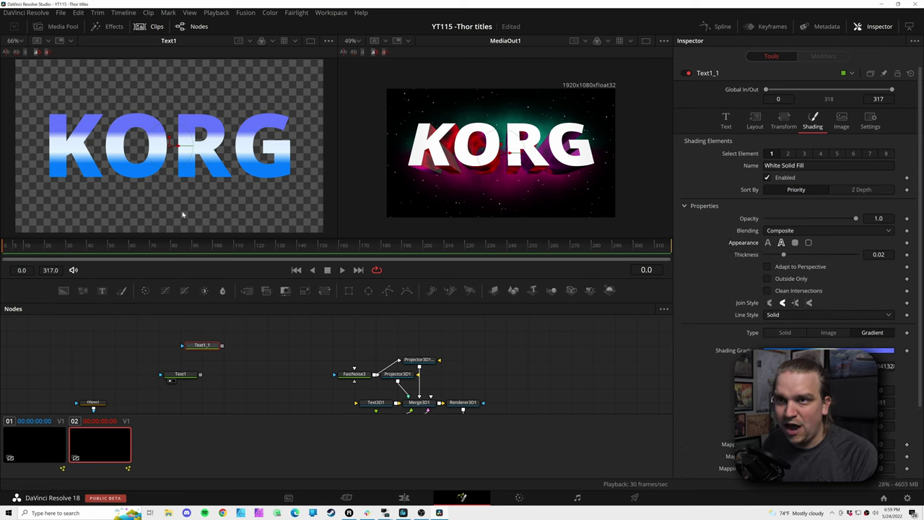
pyautogui.moveTo(203, 266); pyautogui.dragTo(217, 190)
pyautogui.moveTo(783, 254); pyautogui.dragTo(769, 254)
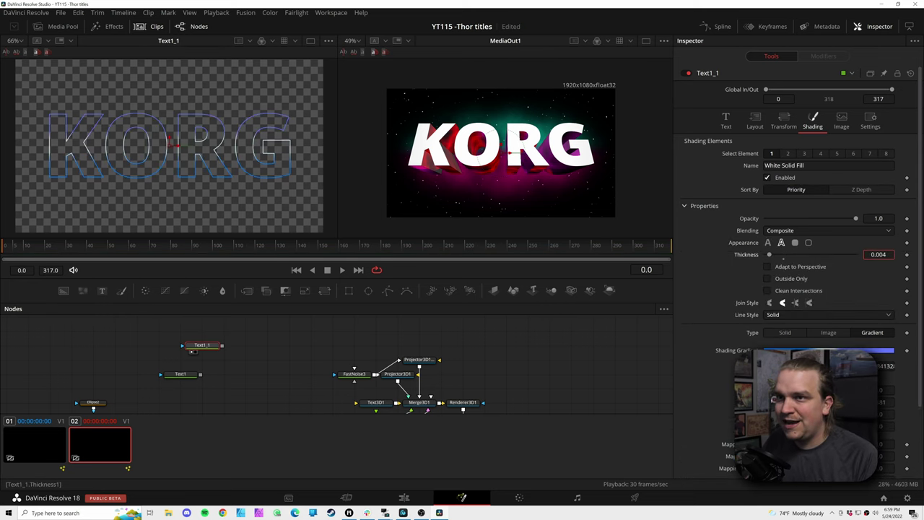
pyautogui.click(784, 332)
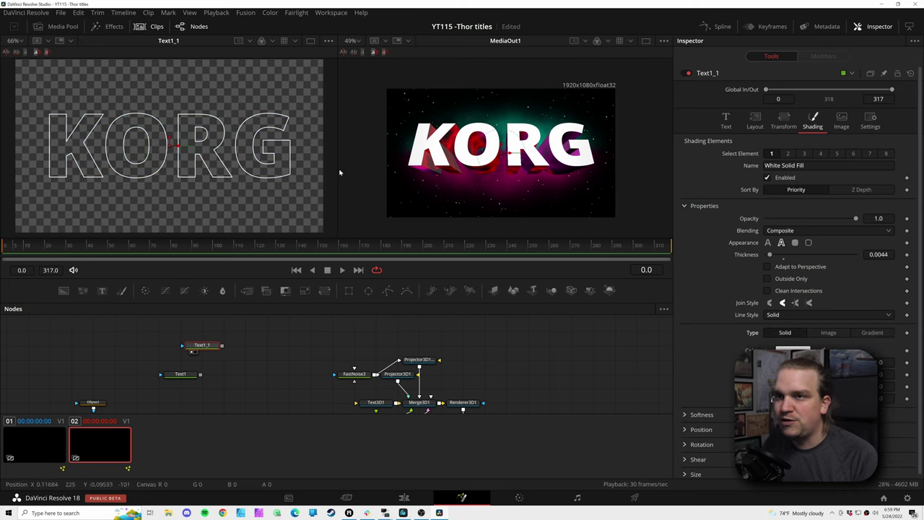
pyautogui.moveTo(199, 352); pyautogui.dragTo(177, 341)
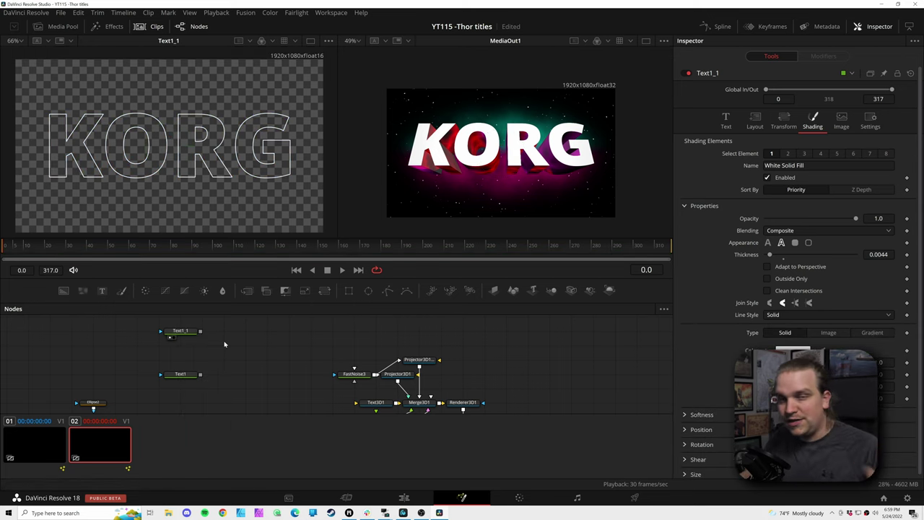
# Step: Add a ProtoV2_Effect node after Text1_1 and view the glowing outline
pyautogui.click(183, 335)
pyautogui.hotkey('shift', 'space')
pyautogui.write('proto')
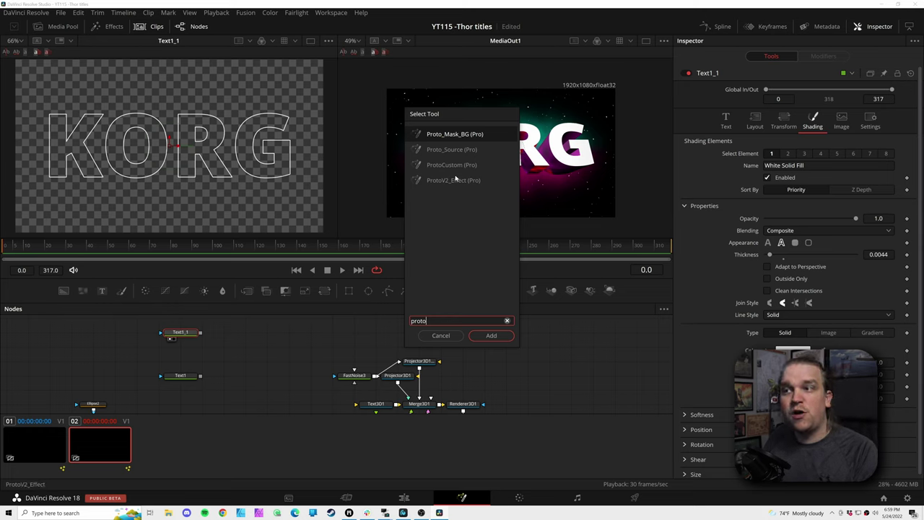
pyautogui.click(449, 182)
pyautogui.click(492, 336)
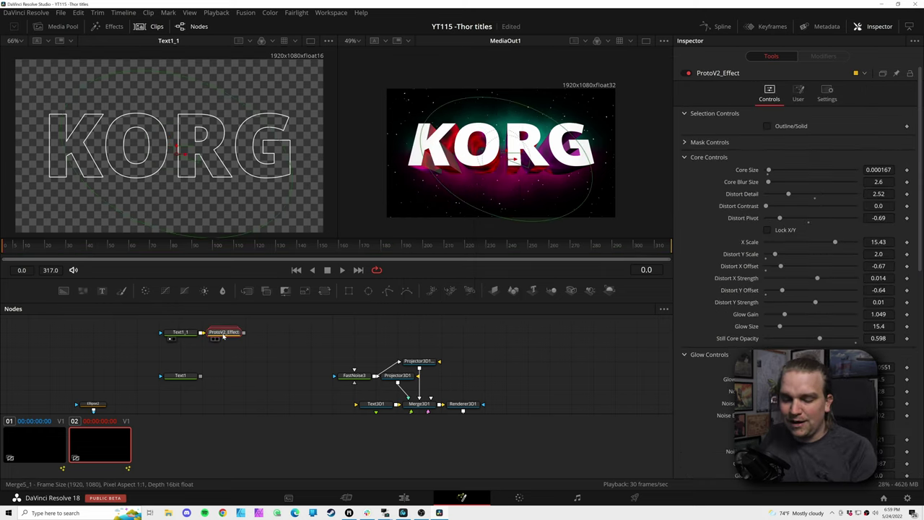
pyautogui.press('1')
pyautogui.scroll(-3, 204, 217)
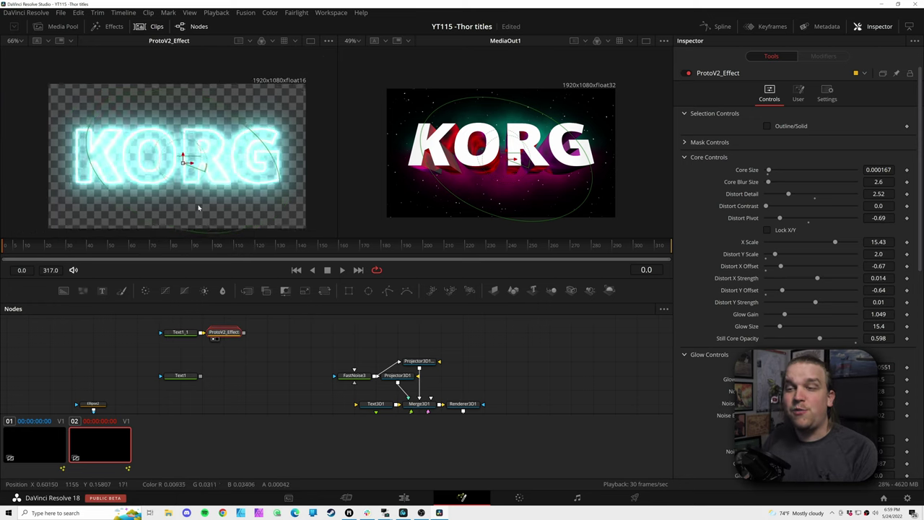
pyautogui.scroll(5, 144, 165)
pyautogui.scroll(-3, 258, 187)
pyautogui.moveTo(124, 155); pyautogui.dragTo(110, 151)
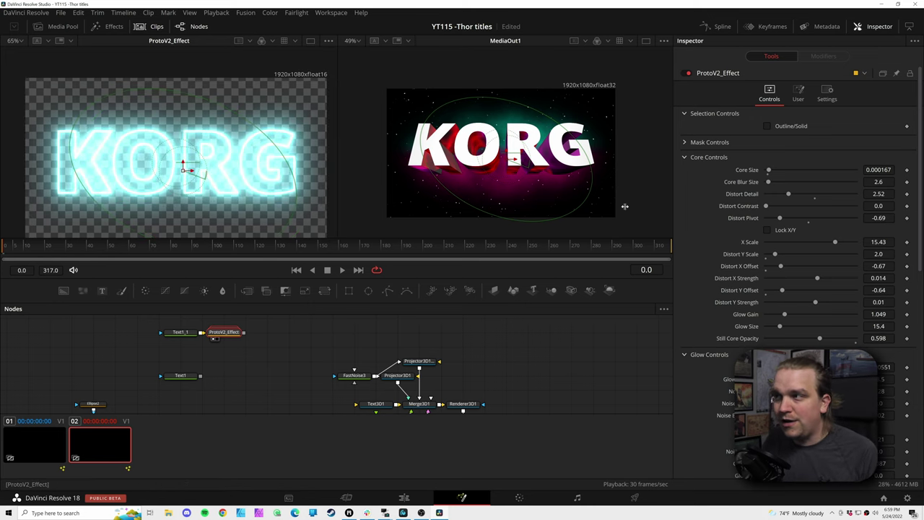
# Step: Compare the ProtoV2_Effect's Outline/Solid states and leave the option enabled
pyautogui.click(789, 126)
pyautogui.click(790, 127)
pyautogui.click(789, 126)
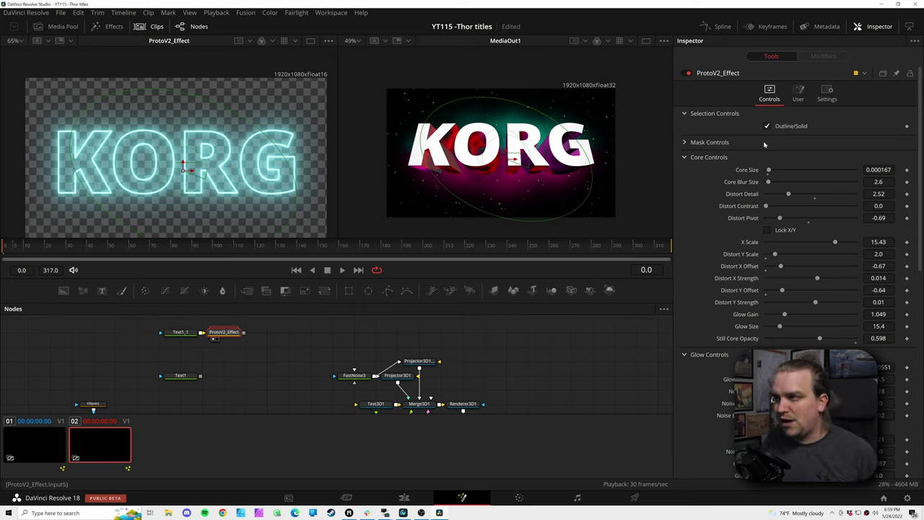
# Step: Try several ProtoV2_Effect presets, including Lava, Electro, Plasma and Whisp, and apply the Wanda preset
pyautogui.click(797, 92)
pyautogui.click(806, 139)
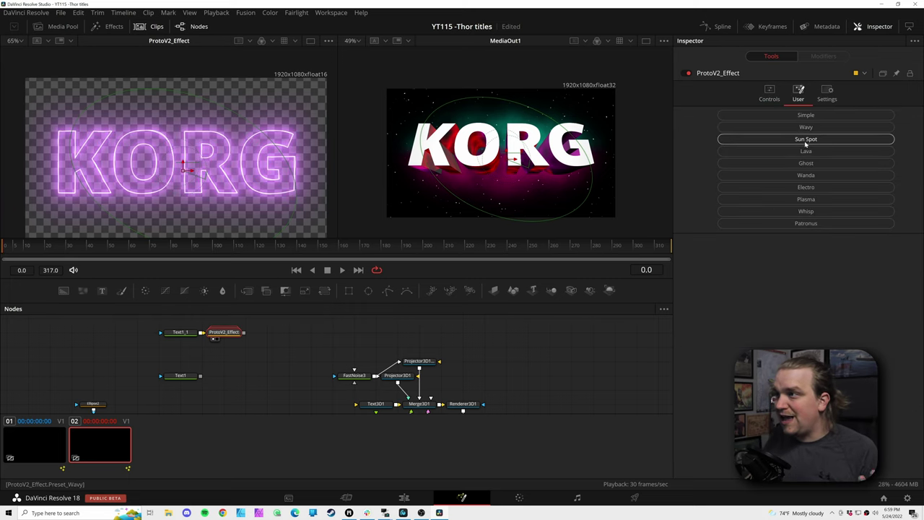
pyautogui.click(801, 151)
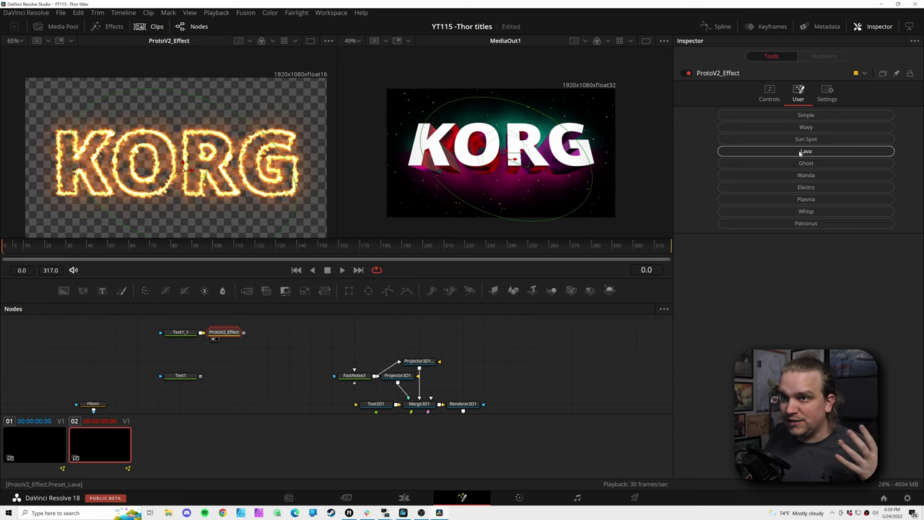
pyautogui.click(778, 176)
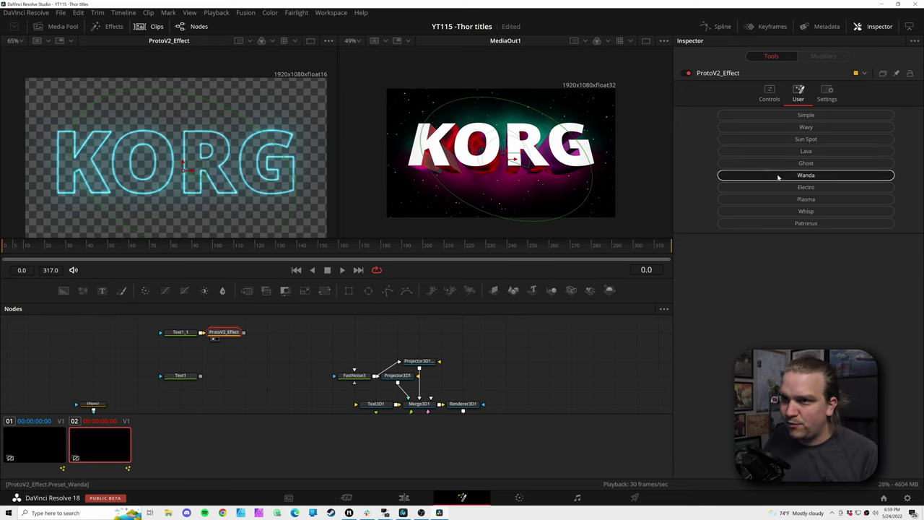
pyautogui.click(774, 187)
pyautogui.click(772, 199)
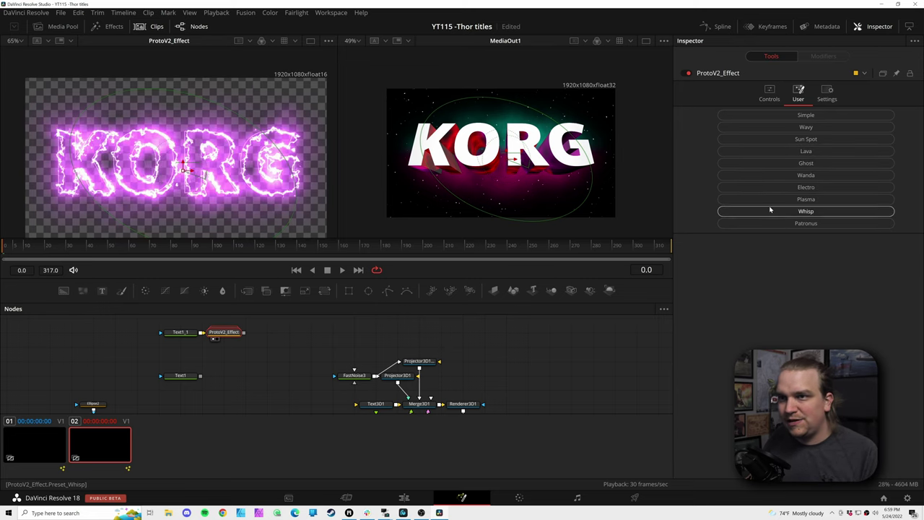
pyautogui.click(769, 210)
pyautogui.click(799, 176)
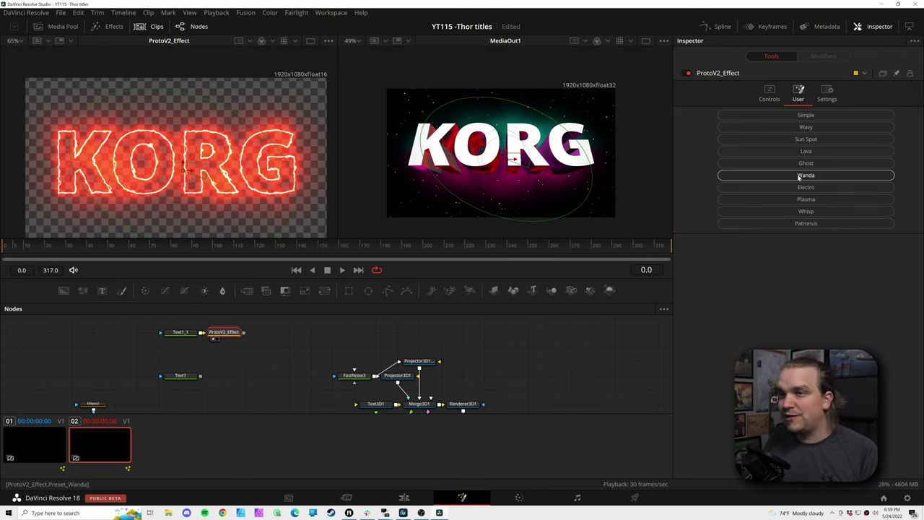
# Step: Recolor the ProtoV2_Effect glow blue by setting its Colorize hue to about 0.592, and examine the result
pyautogui.click(769, 94)
pyautogui.scroll(-5, 781, 233)
pyautogui.moveTo(892, 274); pyautogui.dragTo(892, 299)
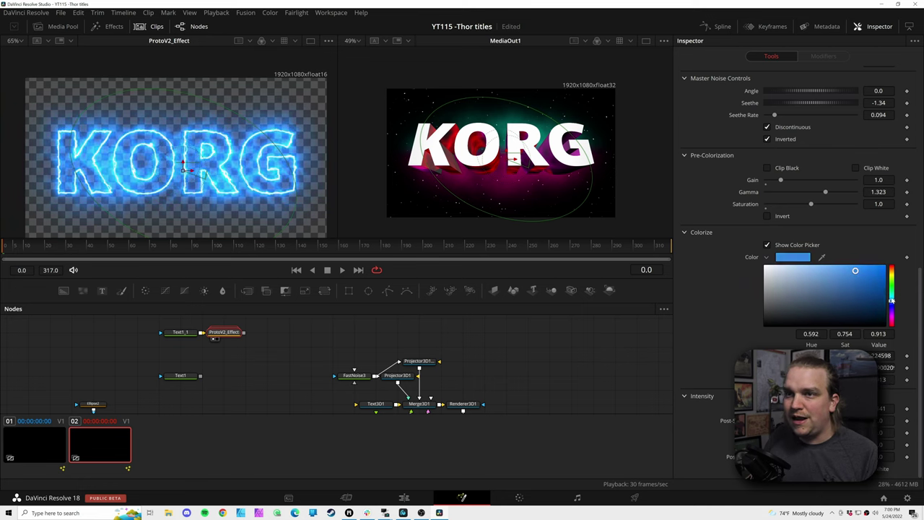
pyautogui.scroll(3, 223, 206)
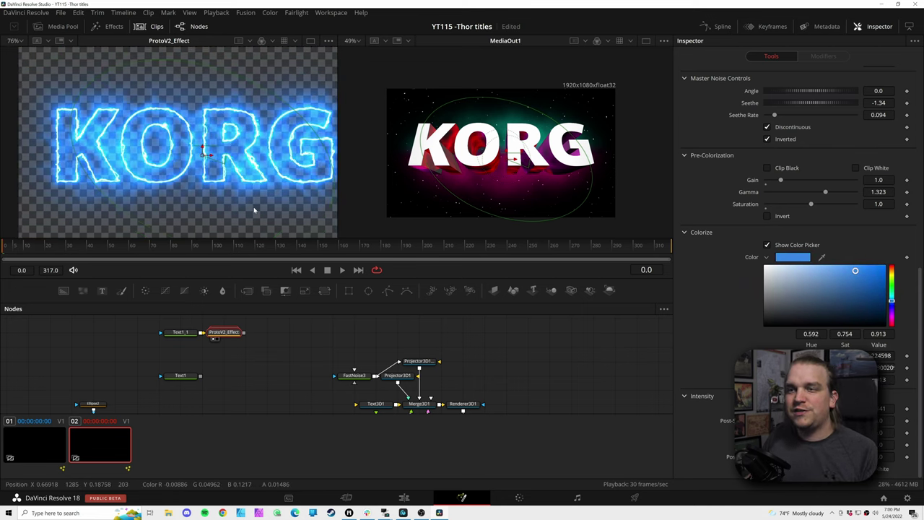
pyautogui.scroll(-2, 242, 193)
pyautogui.scroll(-2, 243, 194)
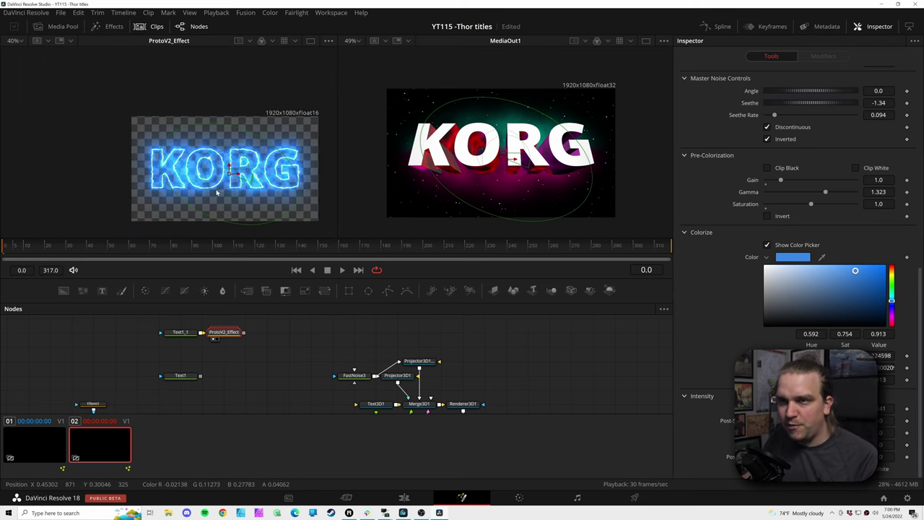
# Step: Merge the ProtoV2_Effect output over Text1 and view the combined glowing gradient text
pyautogui.moveTo(243, 334); pyautogui.dragTo(200, 376)
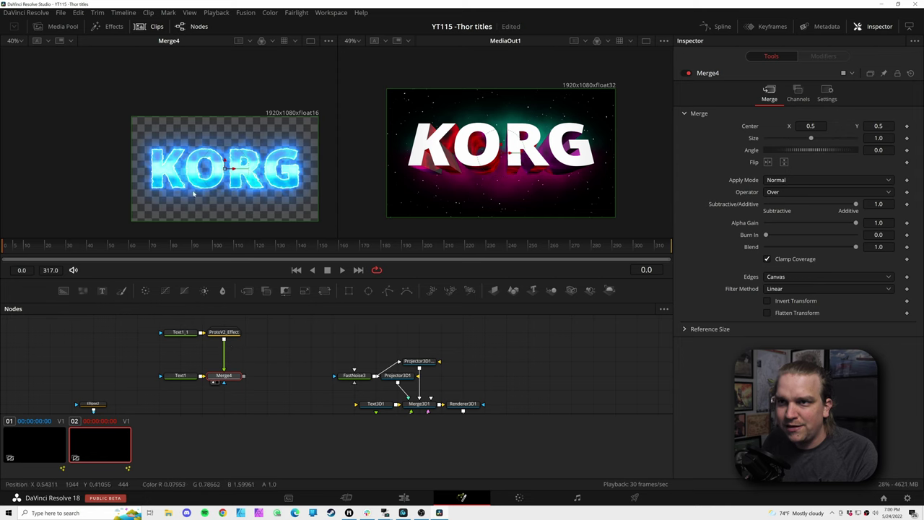
pyautogui.scroll(2, 239, 204)
pyautogui.scroll(-2, 268, 209)
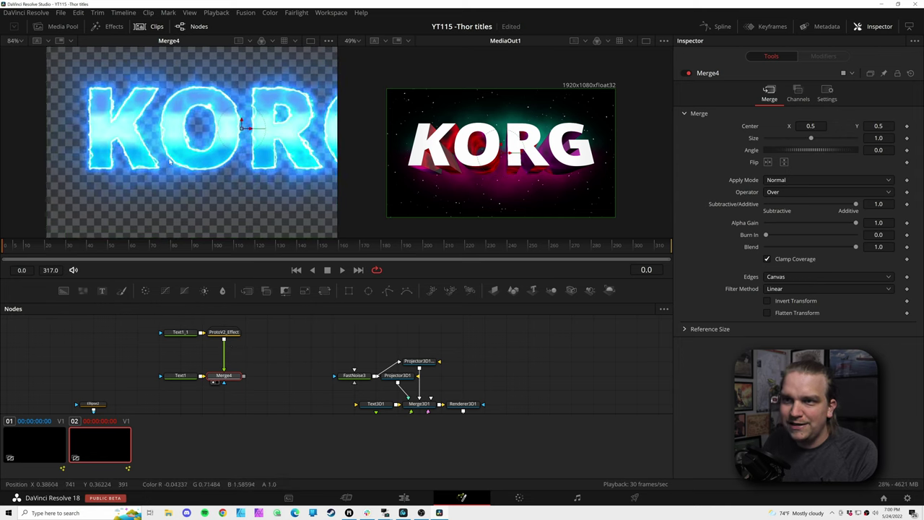
pyautogui.scroll(-2, 300, 204)
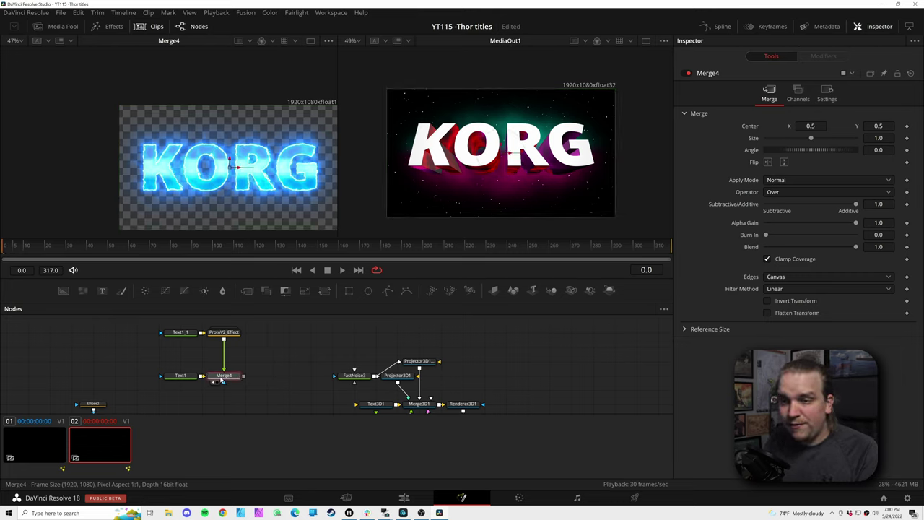
# Step: Add an Image Plane 3D after Merge4 and view the plane at an angle in 3D
pyautogui.hotkey('shift', 'space')
pyautogui.press('Escape')
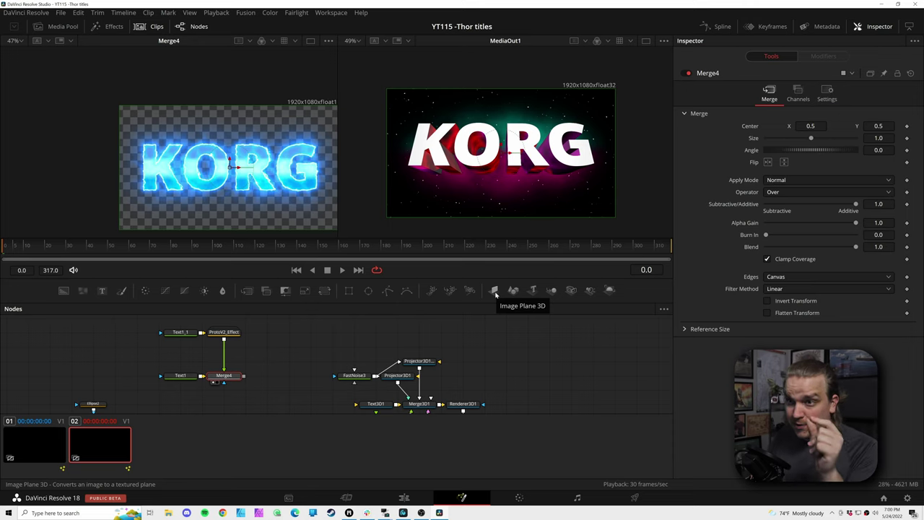
pyautogui.click(496, 292)
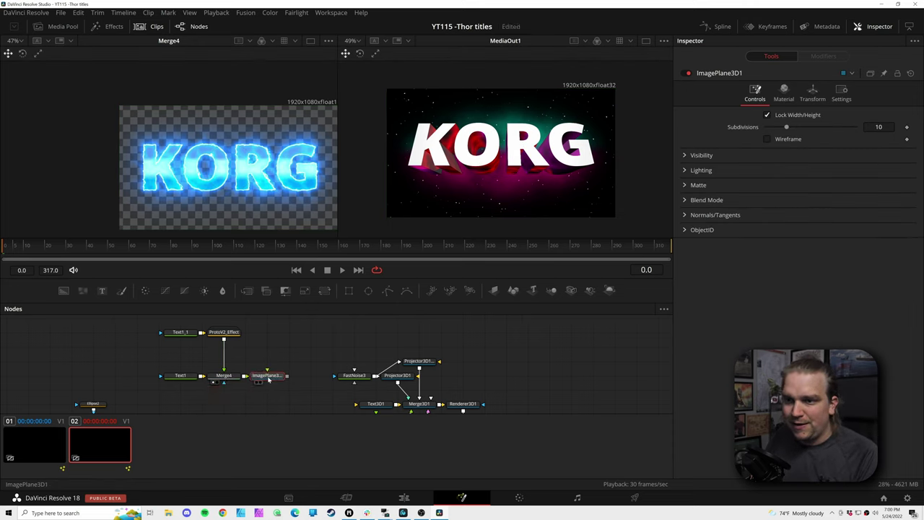
pyautogui.press('1')
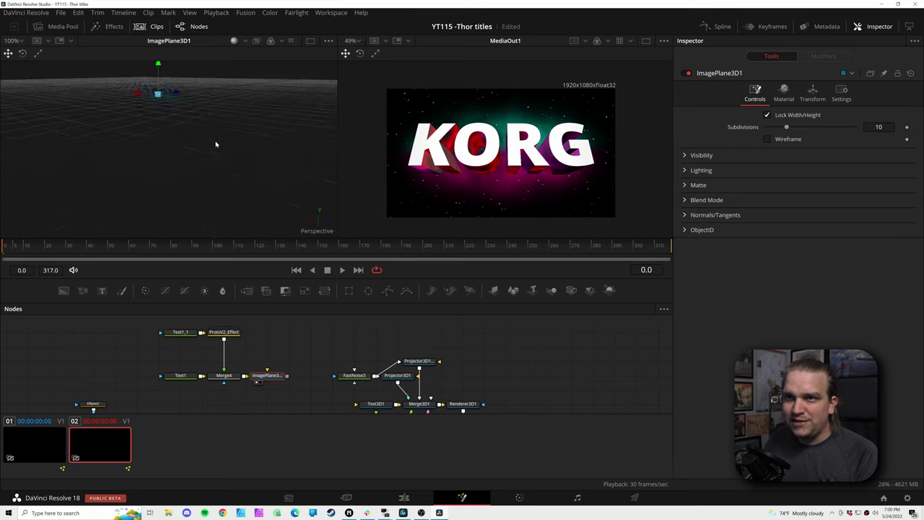
pyautogui.moveTo(86, 197); pyautogui.dragTo(200, 179)
pyautogui.scroll(2, 167, 179)
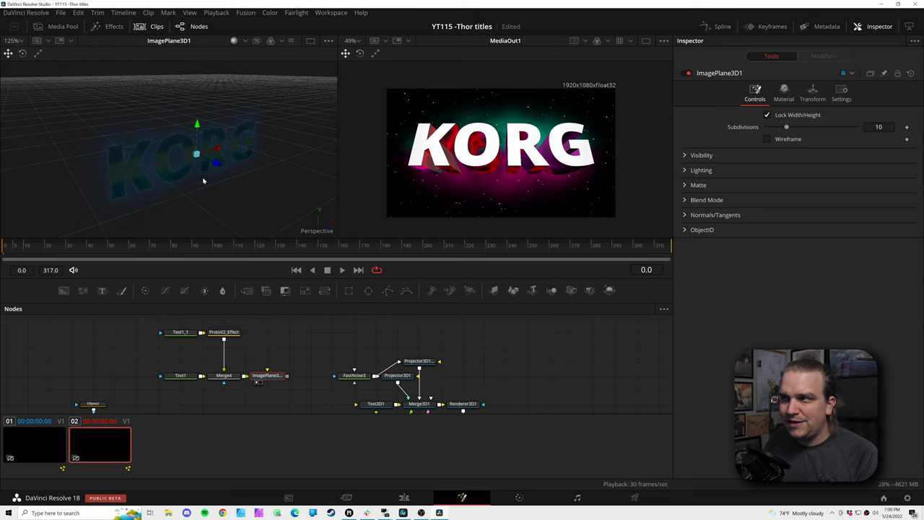
# Step: Turn off Receives Lighting in the image plane's material and compare the text with lighting on and off
pyautogui.click(783, 94)
pyautogui.click(767, 232)
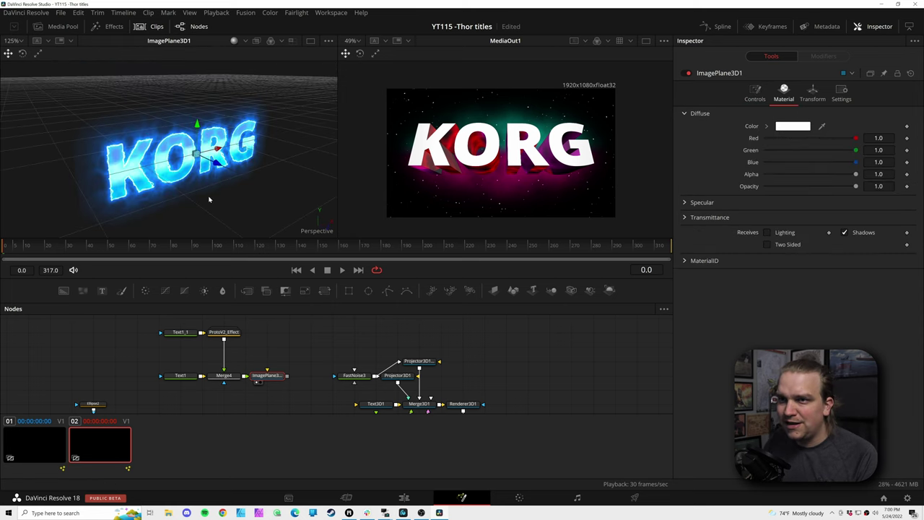
pyautogui.moveTo(202, 180); pyautogui.dragTo(223, 193)
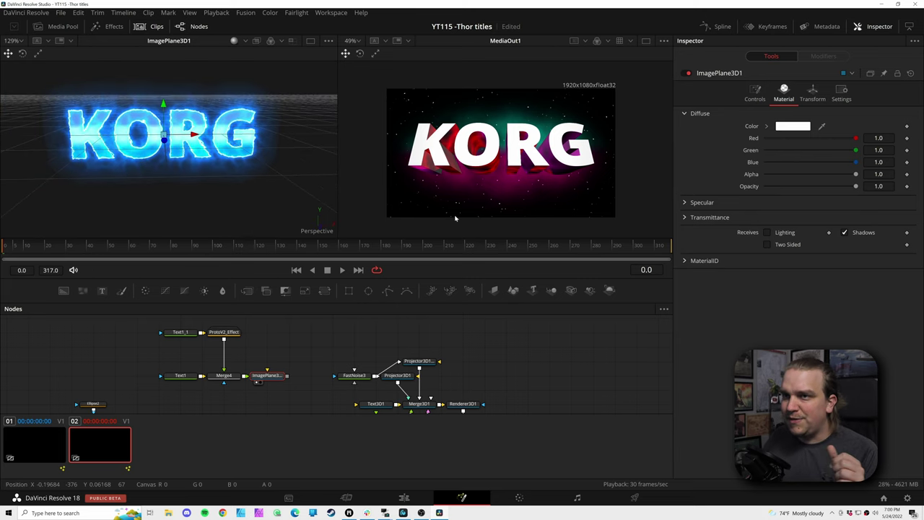
pyautogui.click(775, 233)
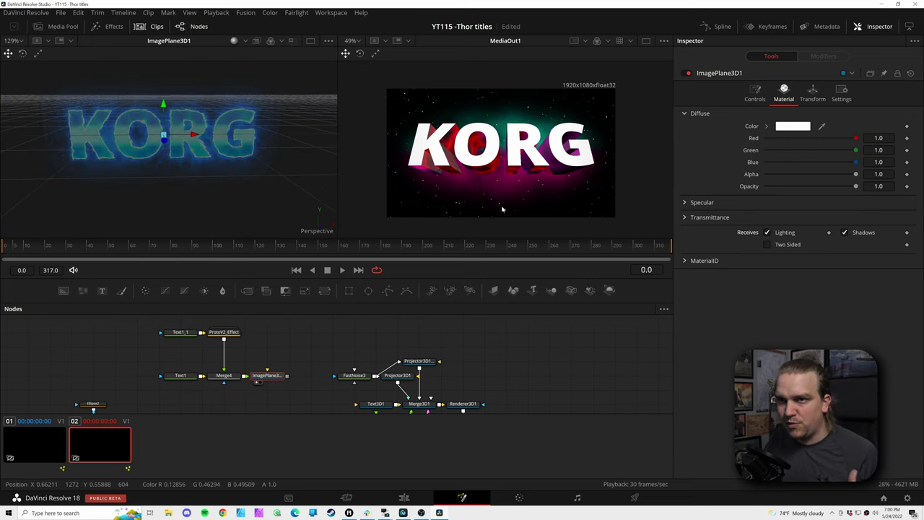
pyautogui.click(775, 233)
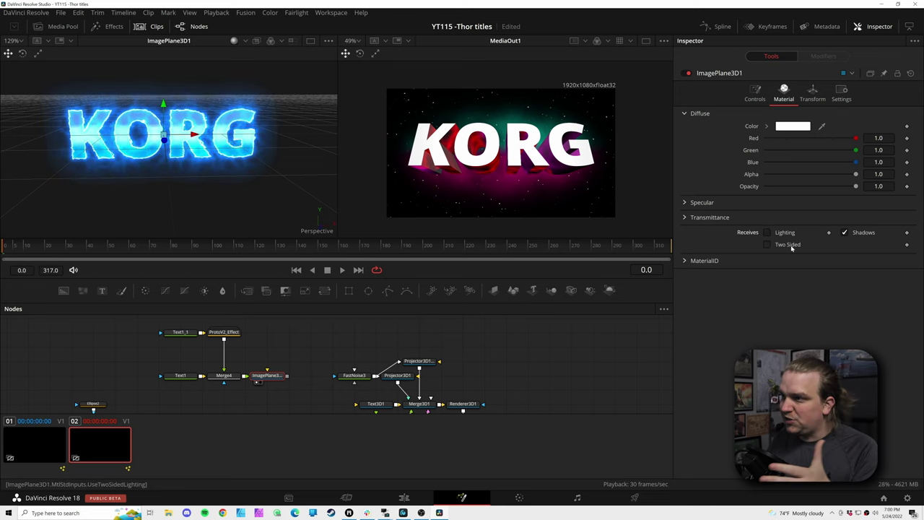
# Step: Shift FastNoise3 and its two projectors away from Merge3D1, and connect ImagePlane3D1 into Merge3D1
pyautogui.scroll(-4, 128, 183)
pyautogui.scroll(3, 130, 185)
pyautogui.moveTo(130, 186)
pyautogui.mouseDown()
pyautogui.moveTo(233, 197)
pyautogui.moveTo(271, 155)
pyautogui.moveTo(142, 176)
pyautogui.mouseUp()
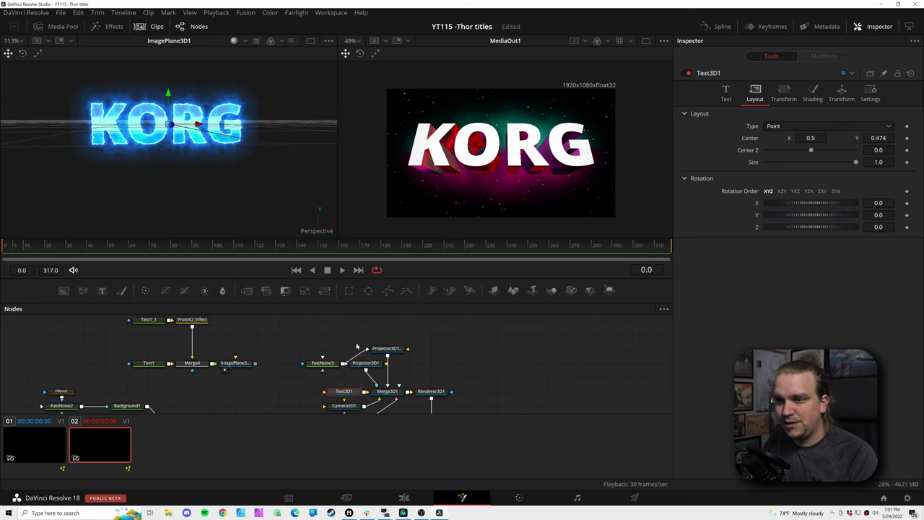
pyautogui.moveTo(404, 332); pyautogui.dragTo(396, 349)
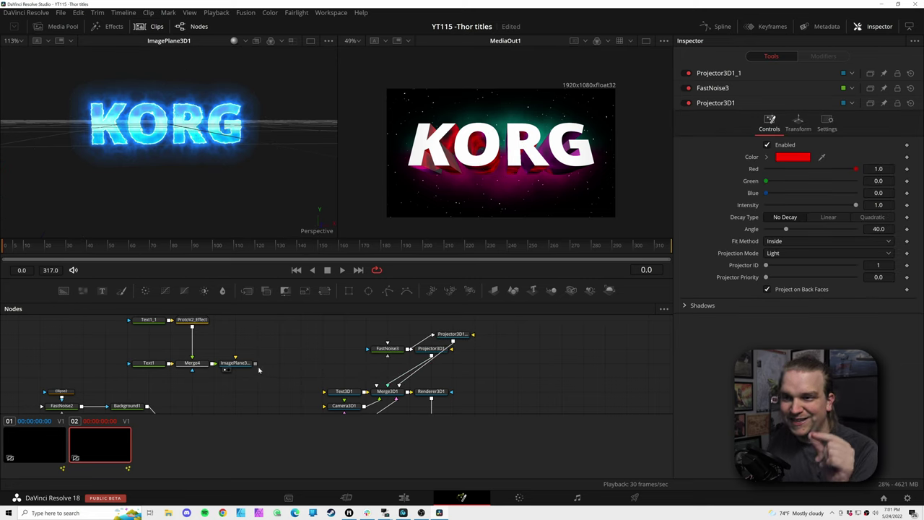
pyautogui.moveTo(255, 363); pyautogui.dragTo(384, 395)
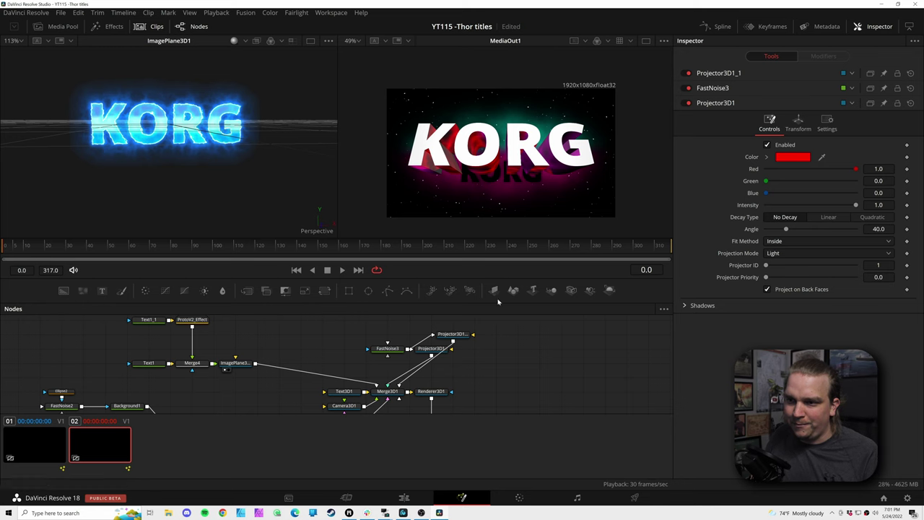
# Step: Turn Receives Lighting back on in ImagePlane3D1's material and check the rendered title
pyautogui.click(226, 365)
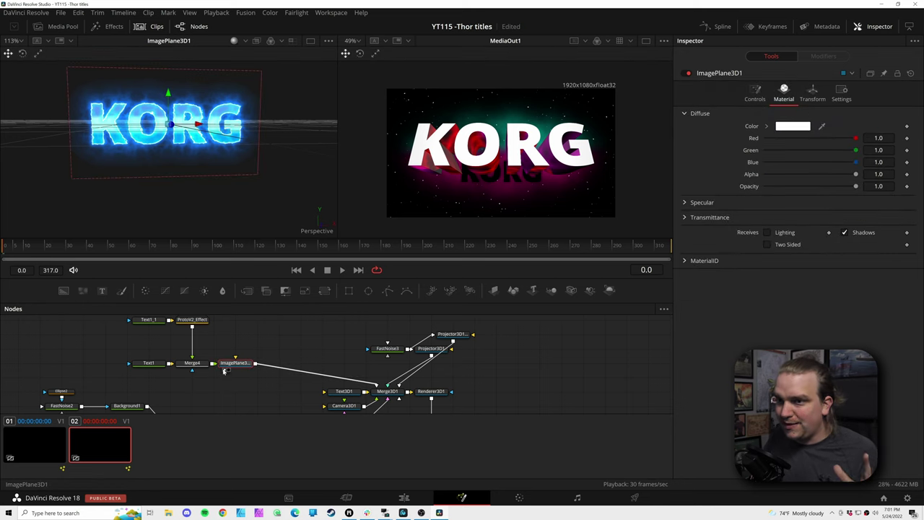
pyautogui.click(778, 234)
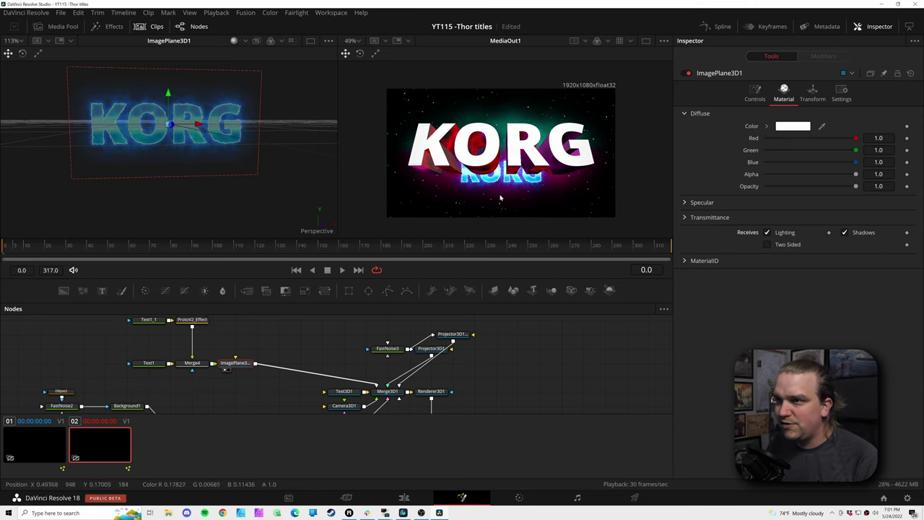
pyautogui.scroll(1, 499, 197)
# Step: Show Merge3D1 in 3D and move ImagePlane3D1 in front of the extruded text, to about 0.227 in Y and 0.331 in Z
pyautogui.click(390, 395)
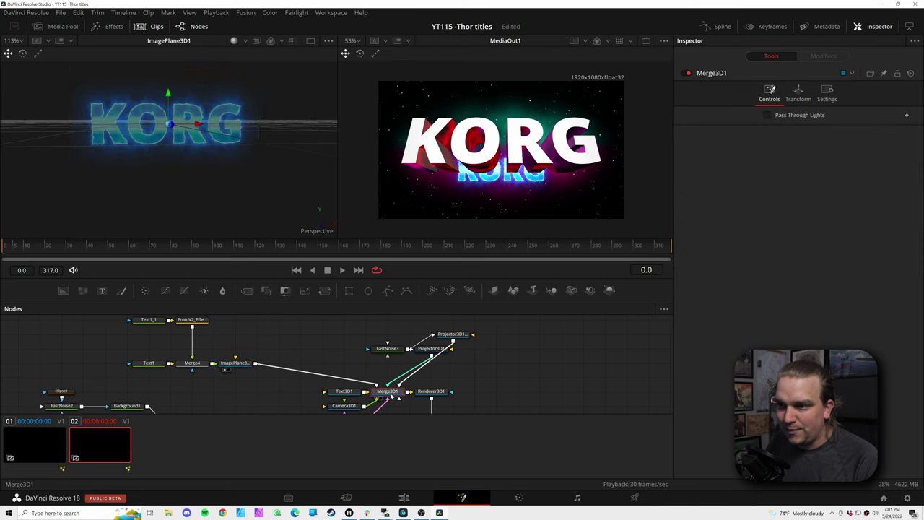
pyautogui.press('1')
pyautogui.moveTo(212, 174); pyautogui.dragTo(142, 177)
pyautogui.rightClick(142, 176)
pyautogui.click(237, 364)
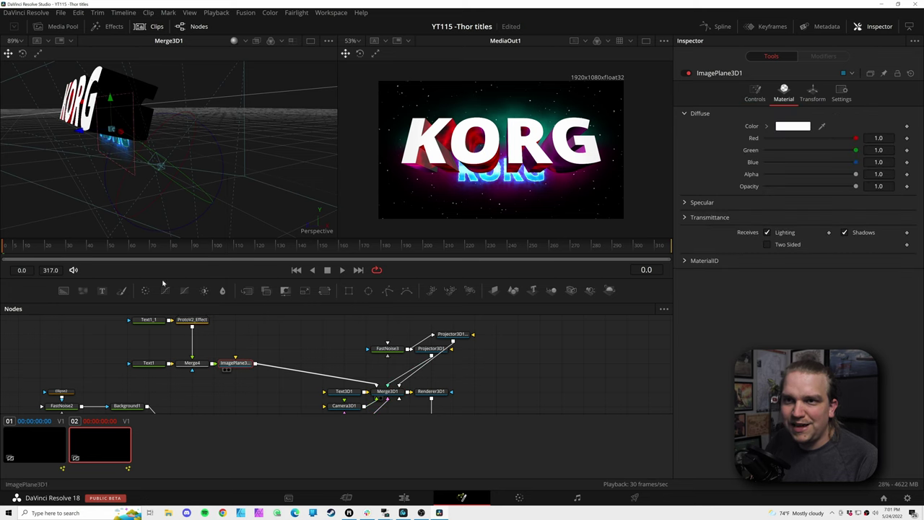
pyautogui.moveTo(81, 132); pyautogui.dragTo(38, 133)
pyautogui.moveTo(72, 99); pyautogui.dragTo(70, 77)
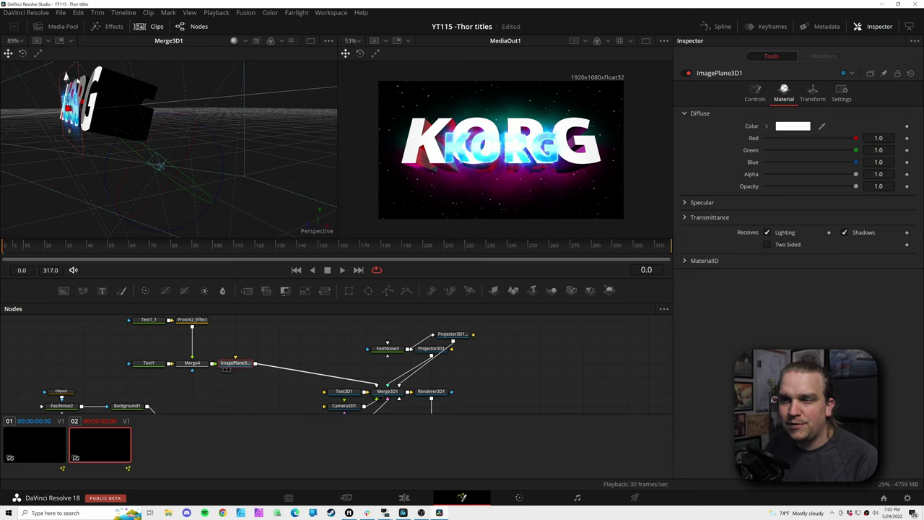
pyautogui.moveTo(110, 108); pyautogui.dragTo(59, 116)
pyautogui.rightClick(72, 132)
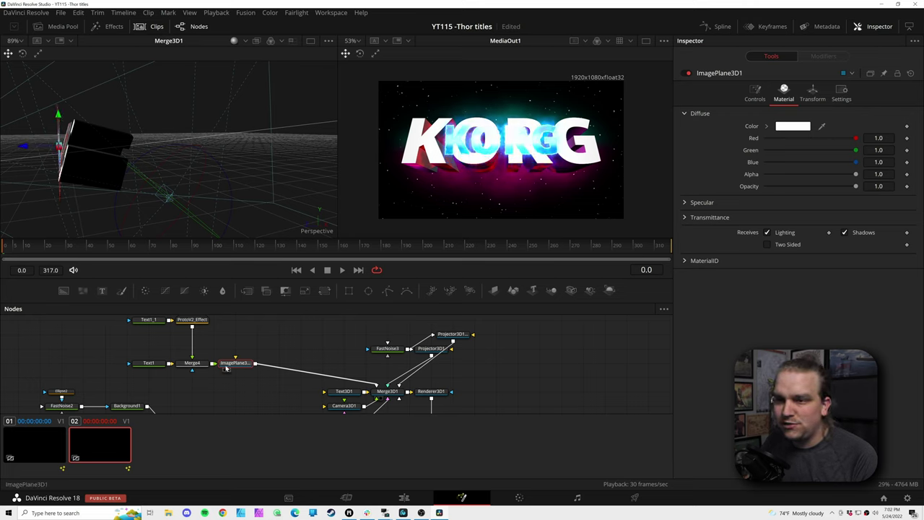
# Step: Scale ImagePlane3D1 uniformly to about 1.71 so the glowing face covers the extruded letters
pyautogui.click(754, 91)
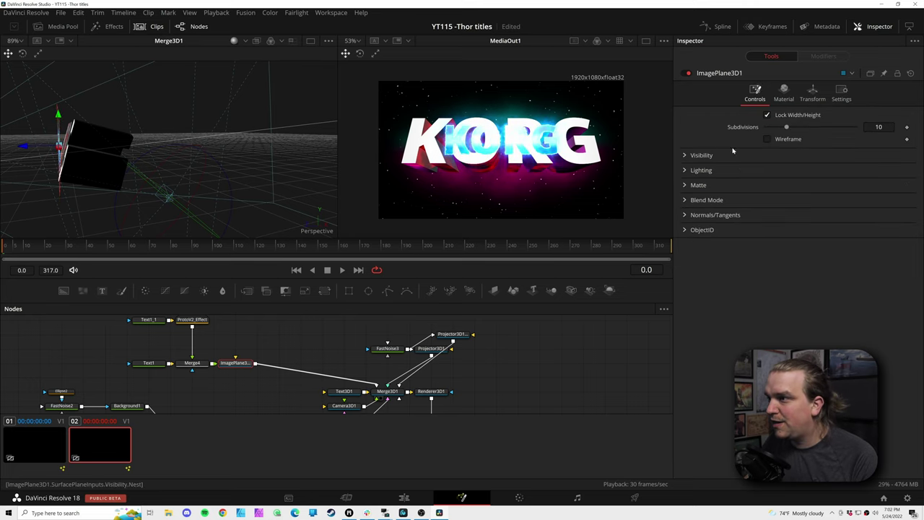
pyautogui.click(812, 92)
pyautogui.moveTo(784, 273); pyautogui.dragTo(797, 270)
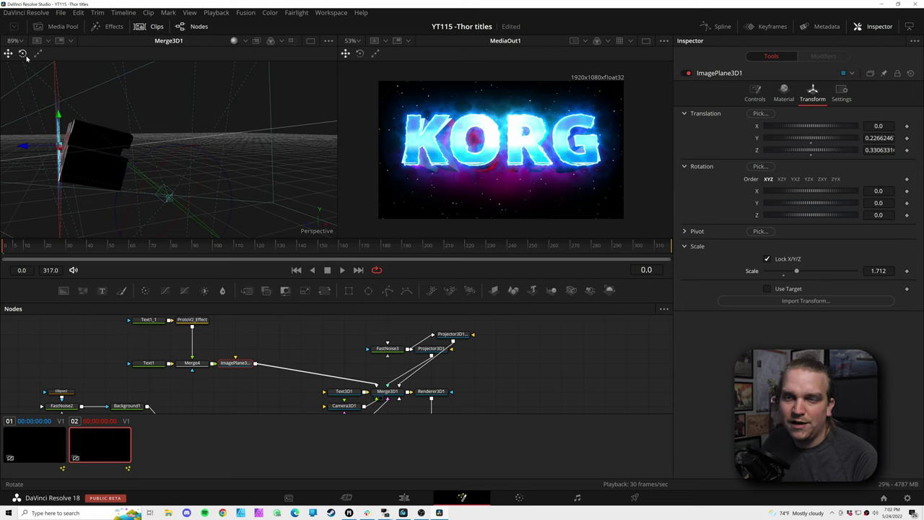
# Step: Rotate ImagePlane3D1 to about -13.3 degrees on X to match the tilt of the extruded text
pyautogui.click(23, 53)
pyautogui.moveTo(117, 171); pyautogui.dragTo(144, 135)
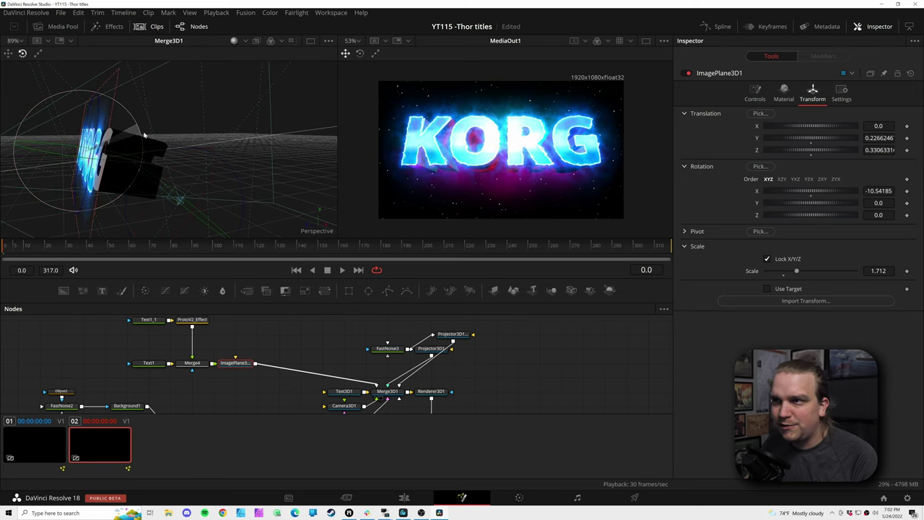
pyautogui.scroll(5, 471, 193)
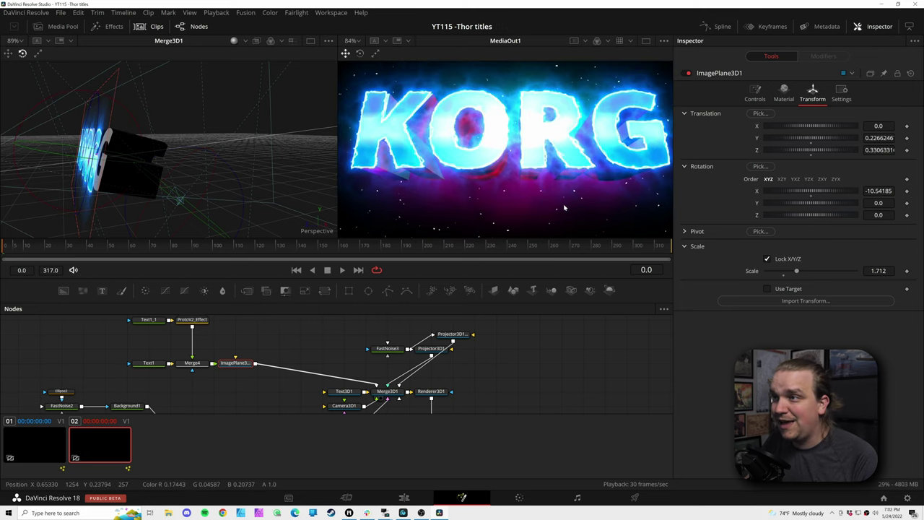
pyautogui.moveTo(136, 205)
pyautogui.mouseDown()
pyautogui.moveTo(124, 200)
pyautogui.moveTo(130, 196)
pyautogui.mouseUp()
pyautogui.moveTo(132, 118); pyautogui.dragTo(134, 122)
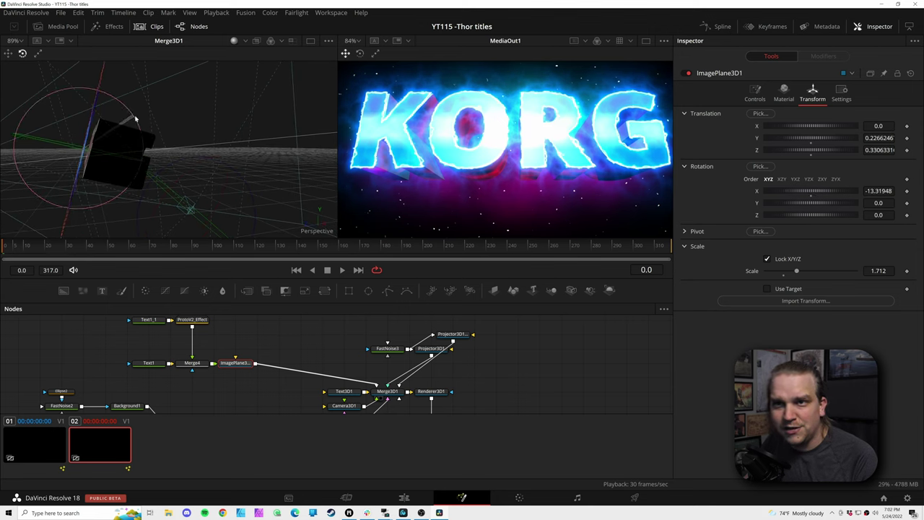
# Step: Fine-tune ImagePlane3D1 against the text face to about 0.232 in Y and 0.292 in Z, with a scale of 1.7631
pyautogui.click(10, 55)
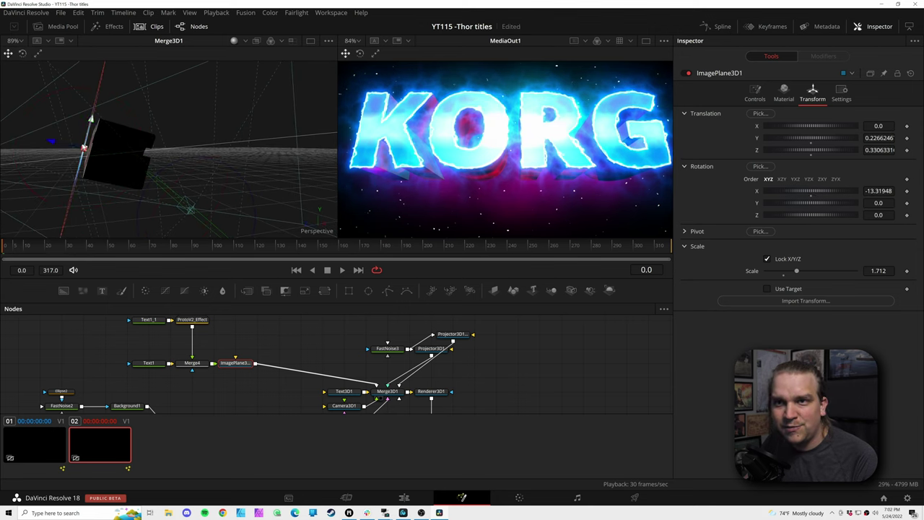
pyautogui.moveTo(51, 144); pyautogui.dragTo(57, 141)
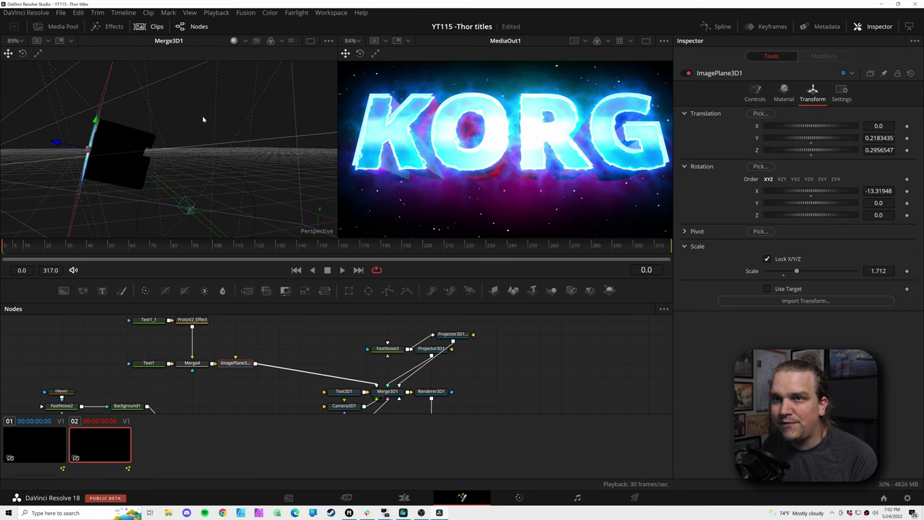
pyautogui.moveTo(202, 198); pyautogui.dragTo(87, 200)
pyautogui.scroll(-3, 183, 215)
pyautogui.moveTo(877, 271); pyautogui.dragTo(882, 271)
pyautogui.moveTo(198, 126); pyautogui.dragTo(198, 124)
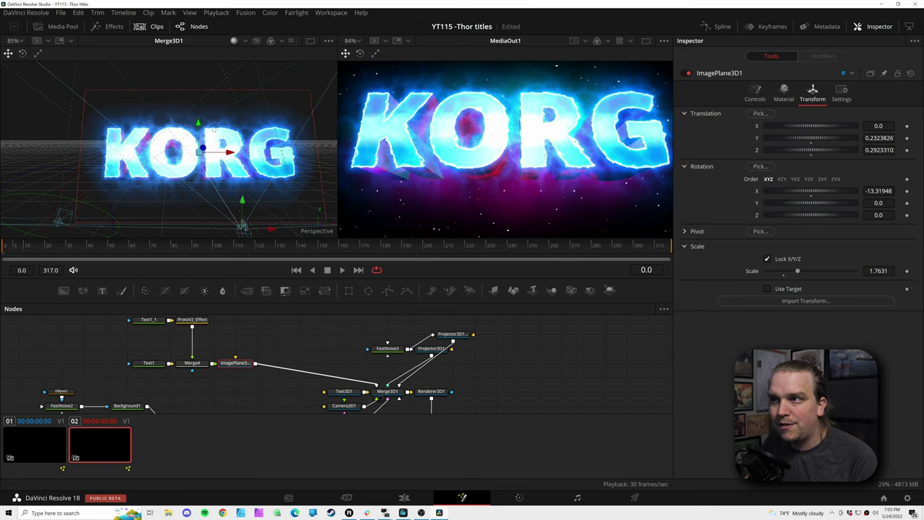
pyautogui.moveTo(586, 200); pyautogui.dragTo(558, 212)
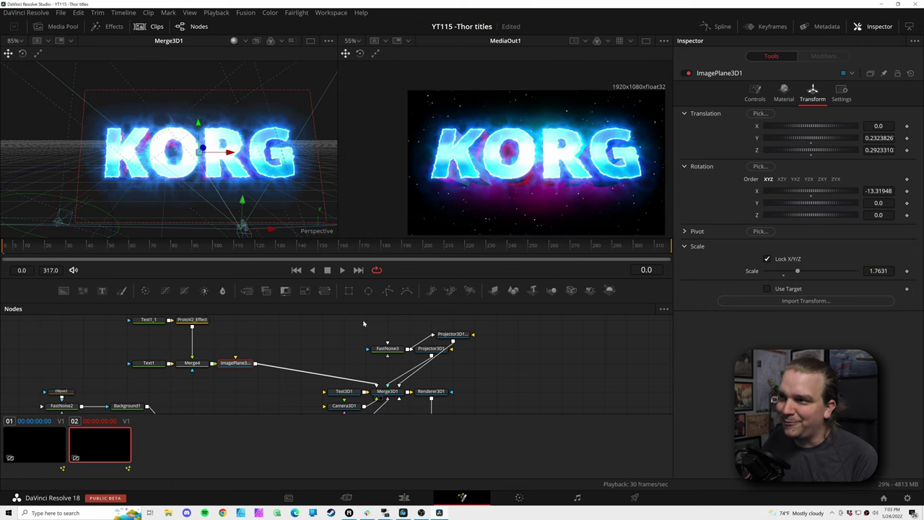
# Step: Set the Seethe Rate of ProtoV2_Effect to 0.123 and save the project
pyautogui.click(192, 320)
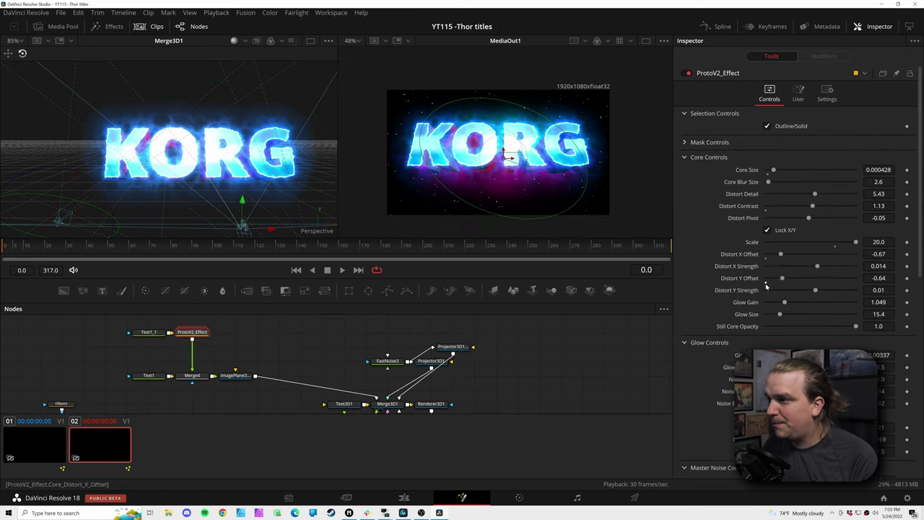
pyautogui.scroll(-6, 716, 333)
pyautogui.scroll(1, 718, 327)
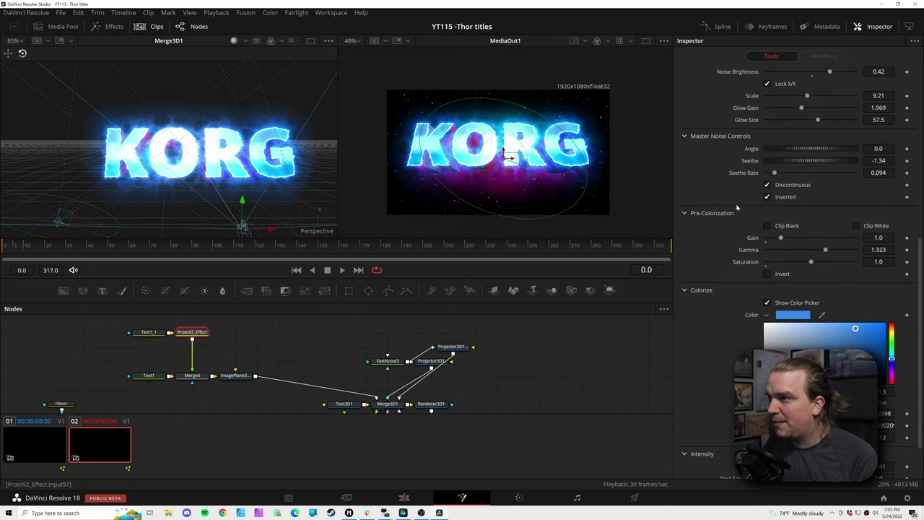
pyautogui.click(775, 172)
pyautogui.scroll(-1, 776, 189)
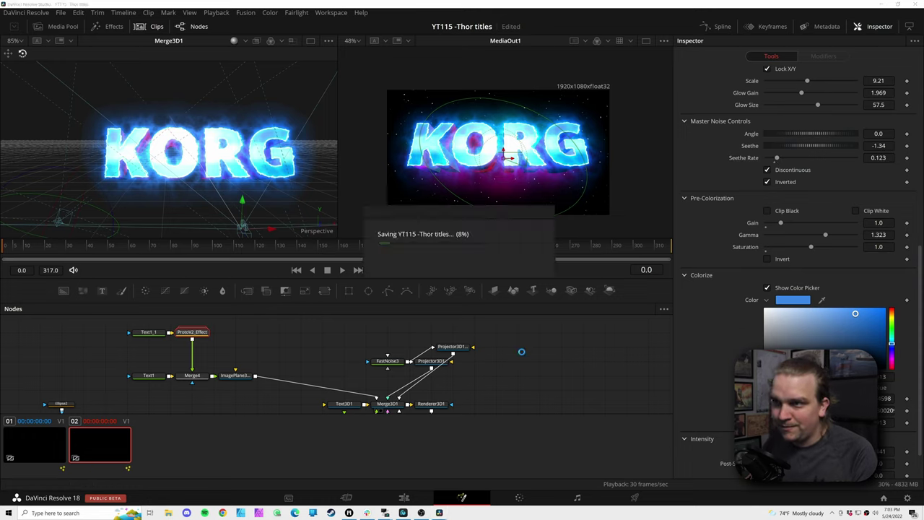
pyautogui.scroll(1, 506, 196)
pyautogui.click(492, 383)
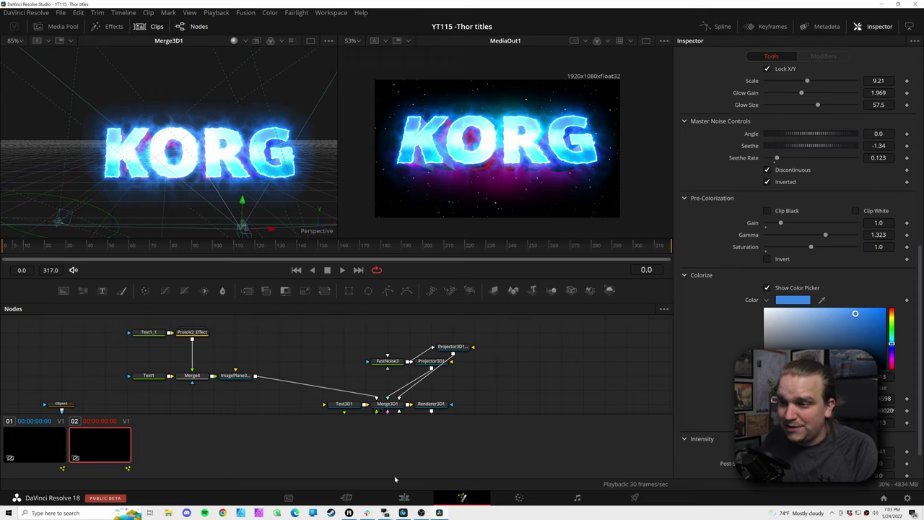
# Step: Switch to the Edit page and play the KORG title from the start of its clip
pyautogui.click(404, 498)
pyautogui.moveTo(377, 365); pyautogui.dragTo(374, 371)
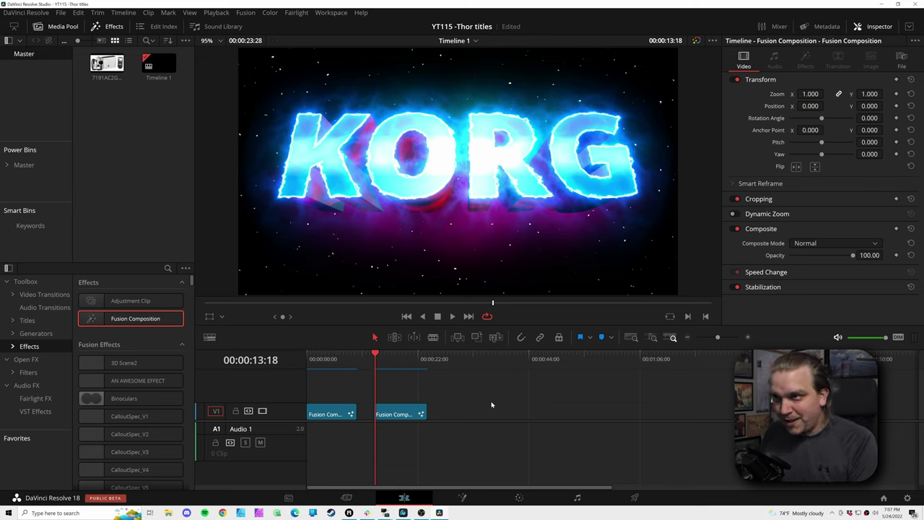
pyautogui.press('space')
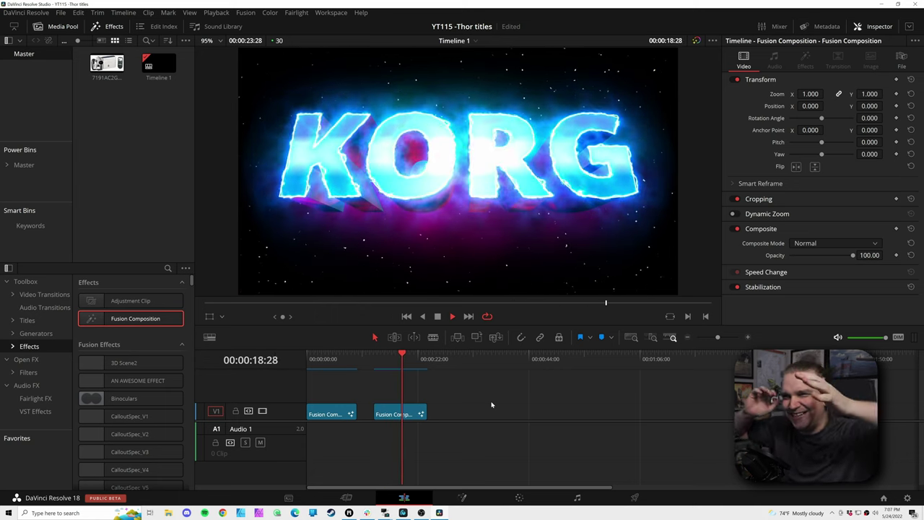
pyautogui.press('space')
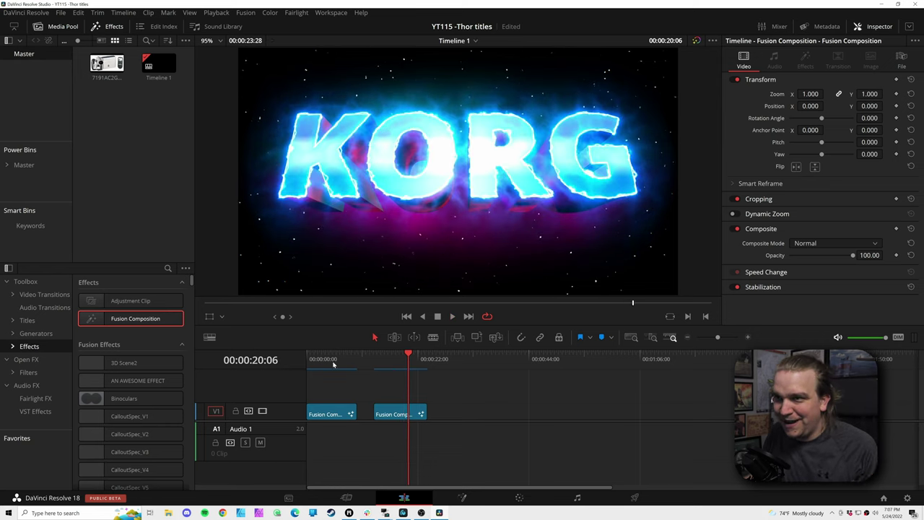
# Step: Compare the THOR title in the first clip with the KORG title in the second, playing part of each
pyautogui.click(326, 366)
pyautogui.press('space')
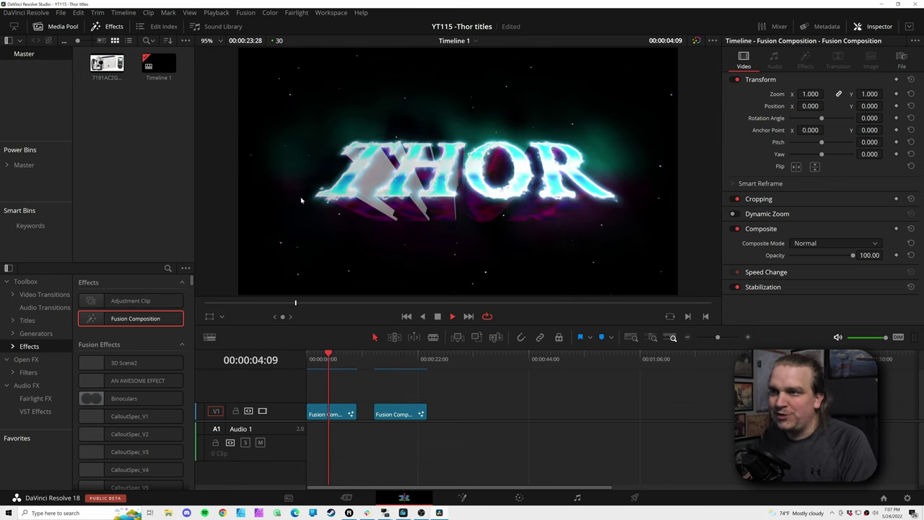
pyautogui.press('space')
pyautogui.click(376, 366)
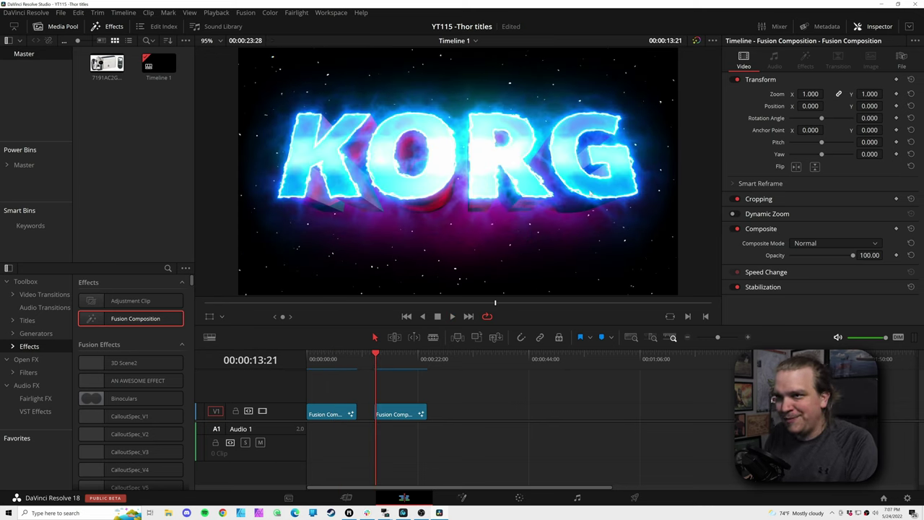
pyautogui.press('space')
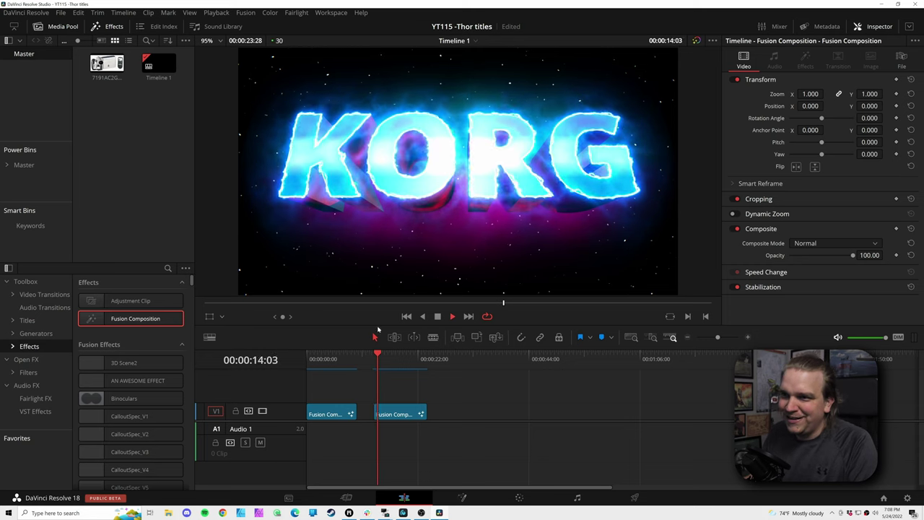
pyautogui.press('space')
pyautogui.moveTo(374, 355); pyautogui.dragTo(344, 356)
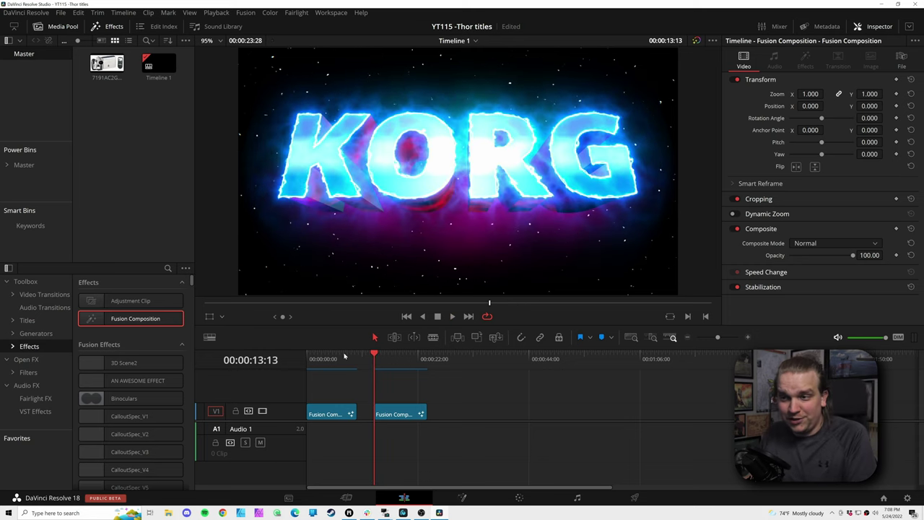
pyautogui.click(324, 361)
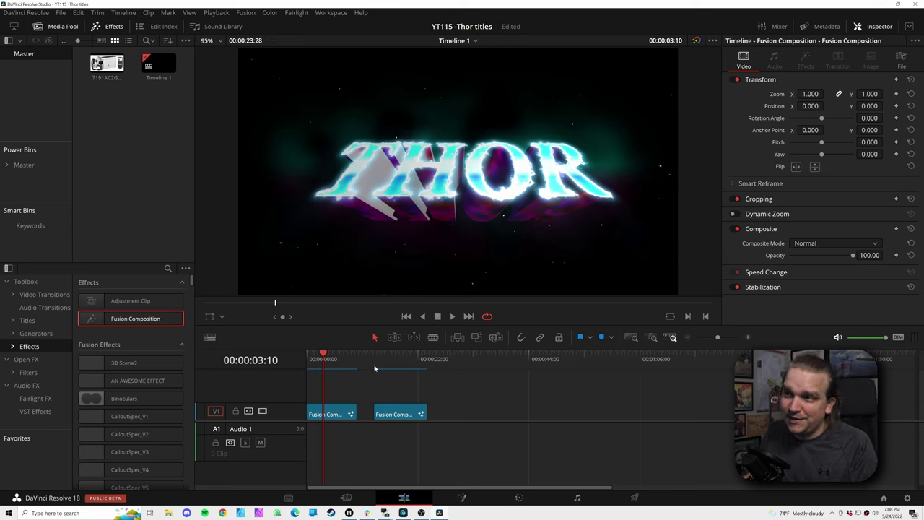
pyautogui.click(380, 367)
pyautogui.click(323, 358)
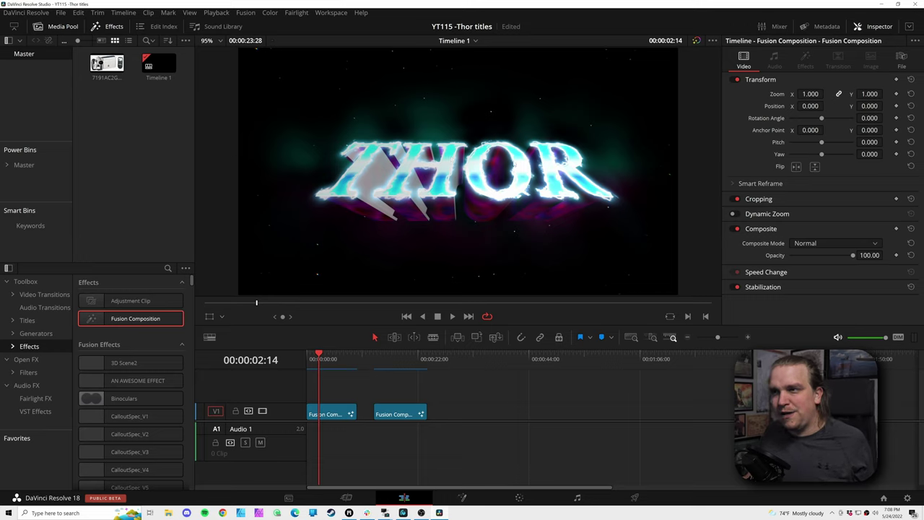
# Step: Mark the KORG clip as the in/out range and play it through
pyautogui.click(374, 361)
pyautogui.press('space')
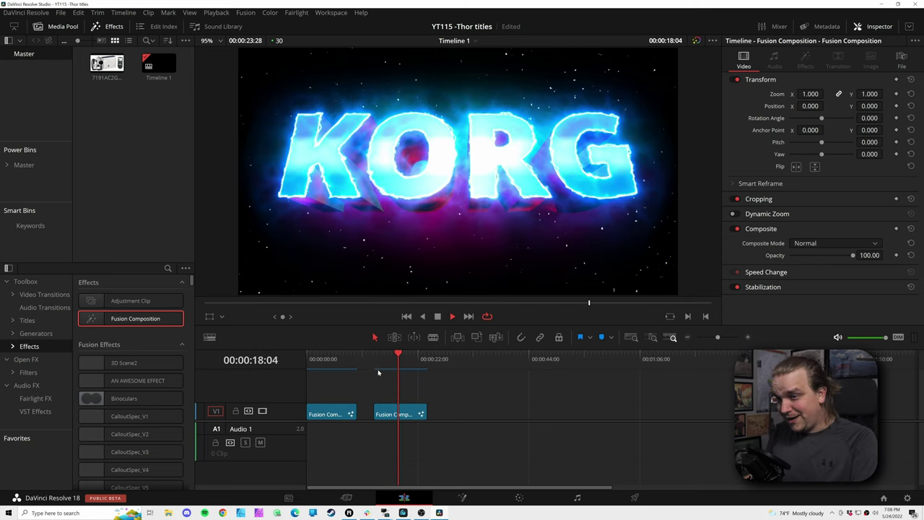
pyautogui.press('x')
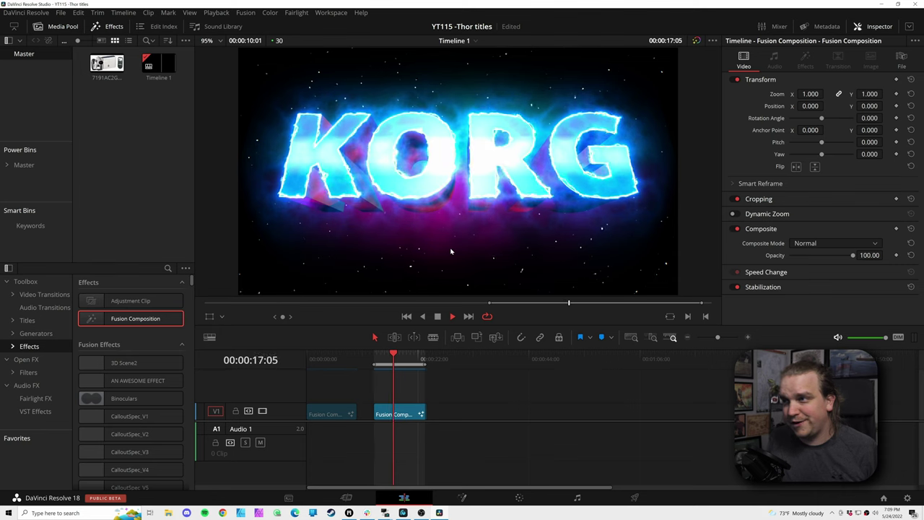
pyautogui.press('space')
# Step: Reopen the composition in Fusion, replace the Text3D1 text with SUBSCRIBE, and scrub through the new title on the Edit page
pyautogui.click(462, 497)
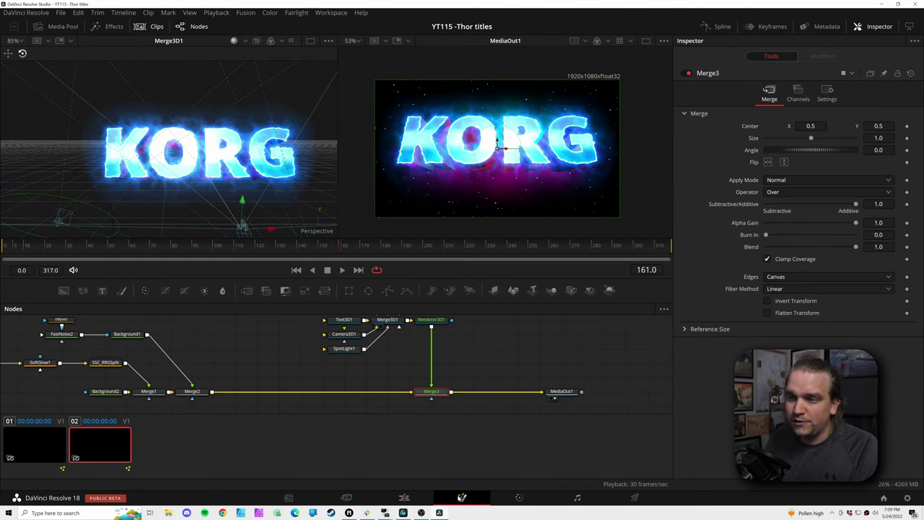
pyautogui.moveTo(291, 431); pyautogui.dragTo(295, 470)
pyautogui.scroll(-1, 279, 369)
pyautogui.scroll(1, 279, 369)
pyautogui.moveTo(296, 365); pyautogui.dragTo(383, 340)
pyautogui.moveTo(291, 384); pyautogui.dragTo(273, 355)
pyautogui.click(433, 363)
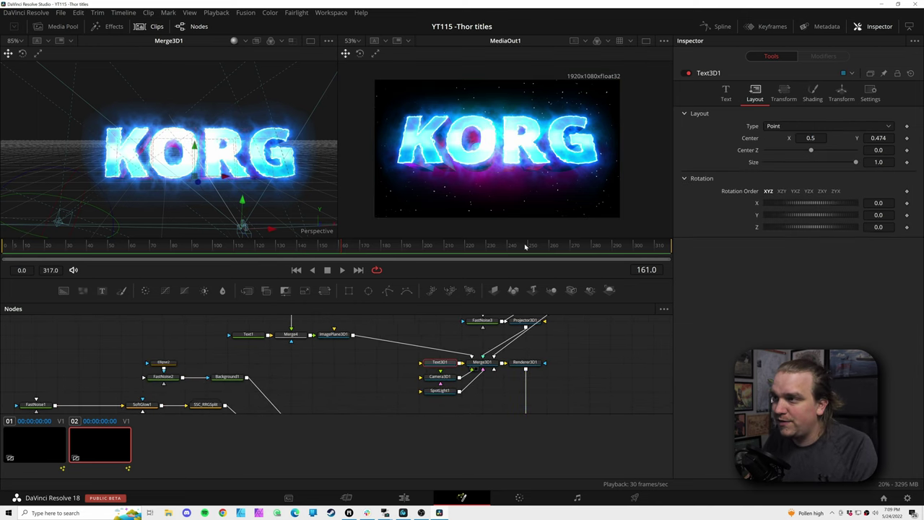
pyautogui.click(724, 97)
pyautogui.hotkey('ctrl', 'a')
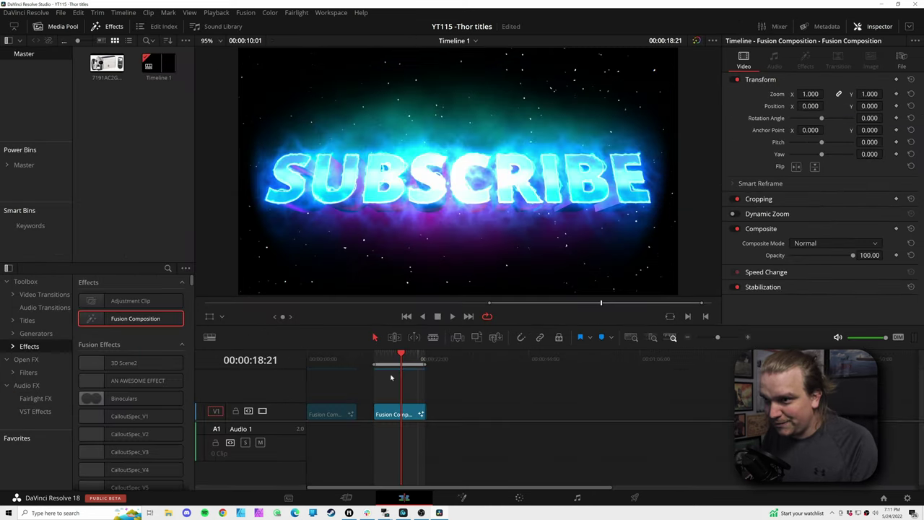
pyautogui.moveTo(399, 361); pyautogui.dragTo(387, 371)
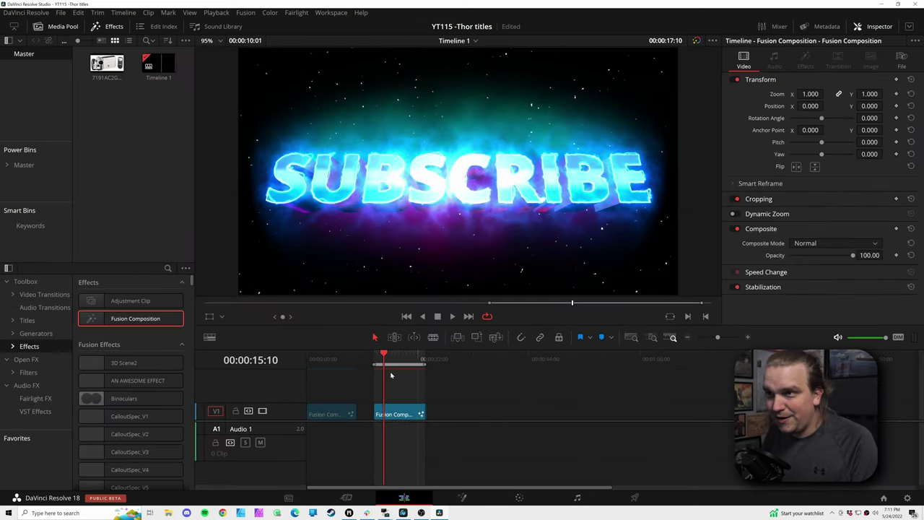